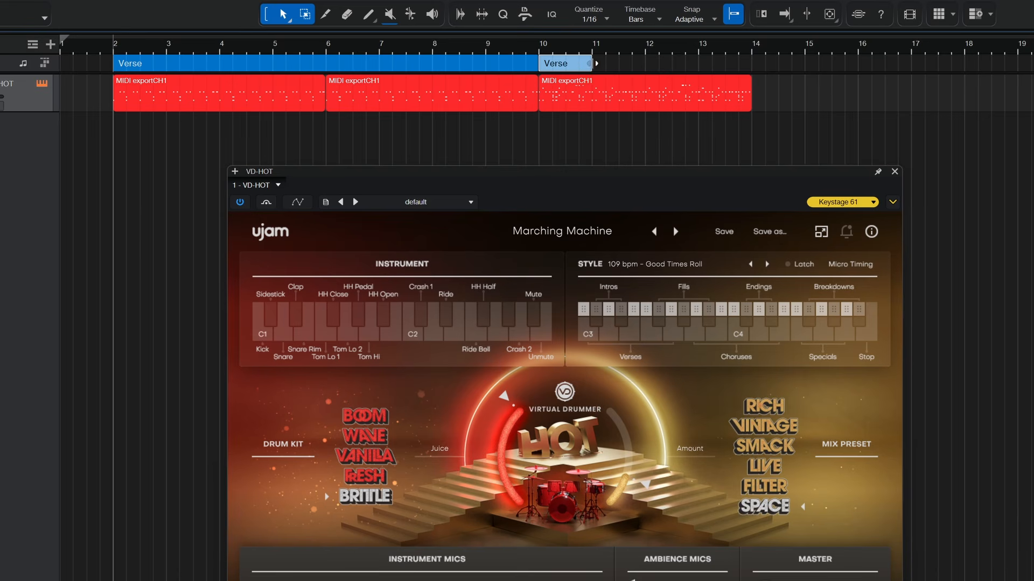
Lengthen the arranger sections to follow the drum clips, and copy the drum part and start the Coda section at bar 30
{"action": "left_click_drag", "start_coordinate": [593, 63], "coordinate": [757, 63]}
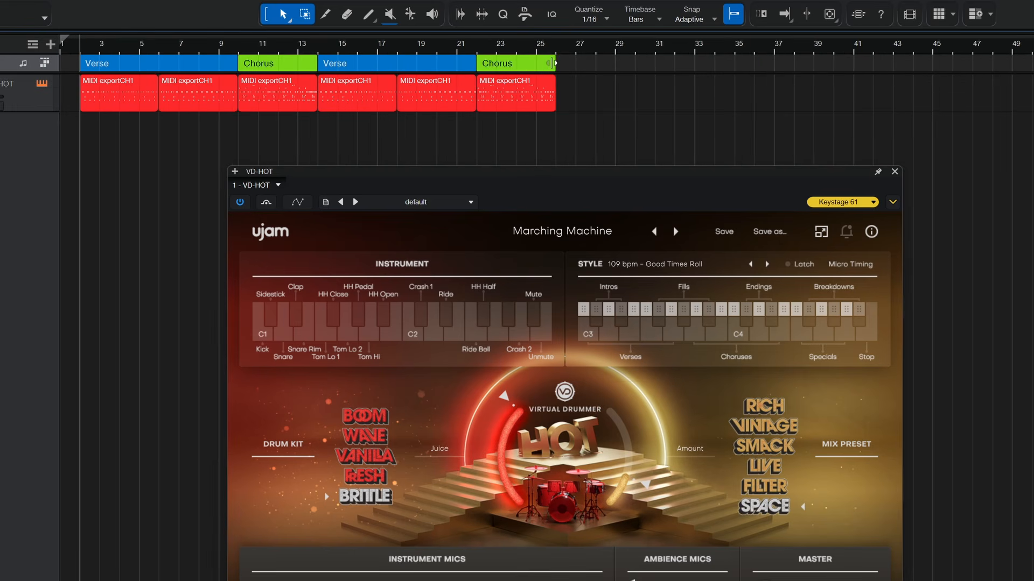
{"action": "left_click_drag", "start_coordinate": [554, 63], "coordinate": [613, 72]}
{"action": "left_click", "coordinate": [533, 99]}
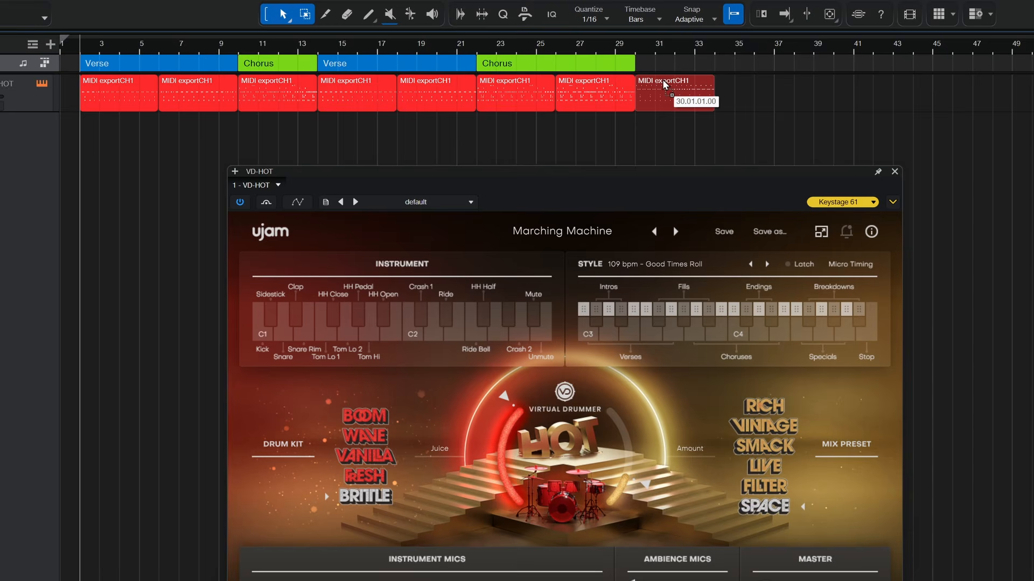
{"action": "left_click", "coordinate": [668, 86]}
{"action": "left_click", "coordinate": [651, 67]}
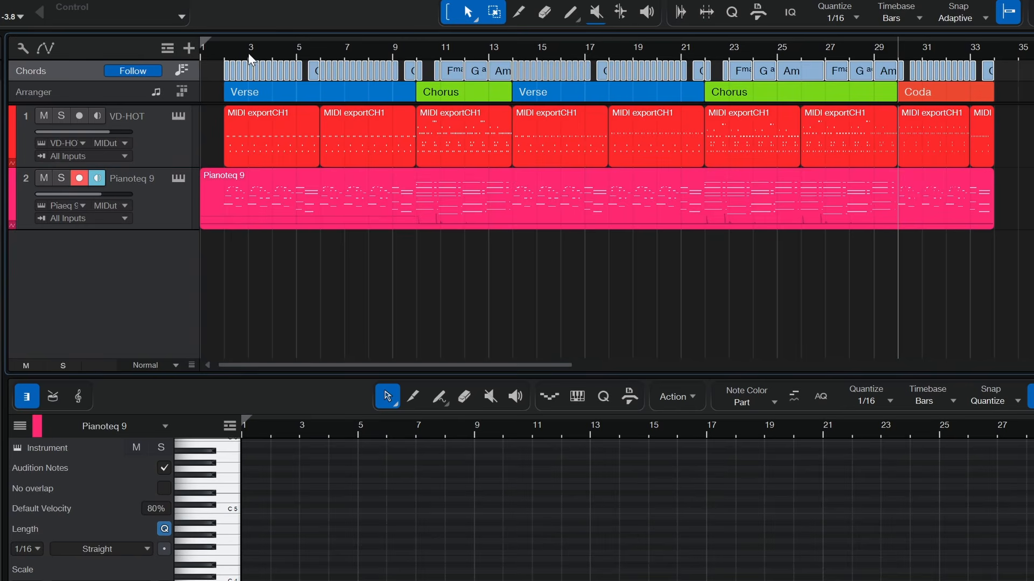
Add a VB-ROYAL bass instrument track below the piano, fill it with the song's chords and play it back
{"action": "scroll", "coordinate": [286, 75], "scroll_direction": "up", "scroll_amount": 3}
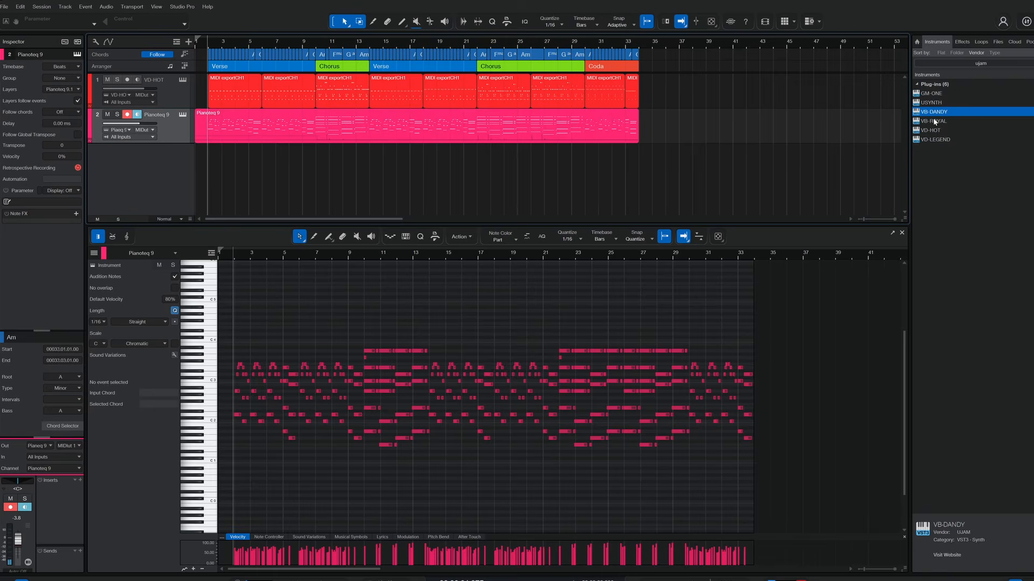
{"action": "left_click_drag", "start_coordinate": [934, 122], "coordinate": [604, 156]}
{"action": "left_click_drag", "start_coordinate": [215, 160], "coordinate": [215, 160]}
{"action": "key", "text": "space"}
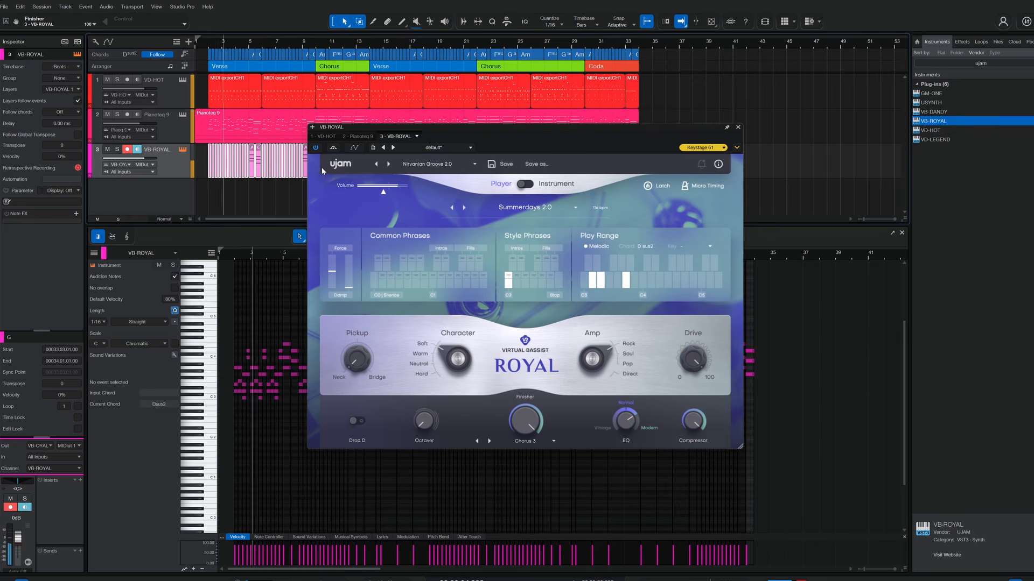
{"action": "left_click_drag", "start_coordinate": [402, 127], "coordinate": [405, 204]}
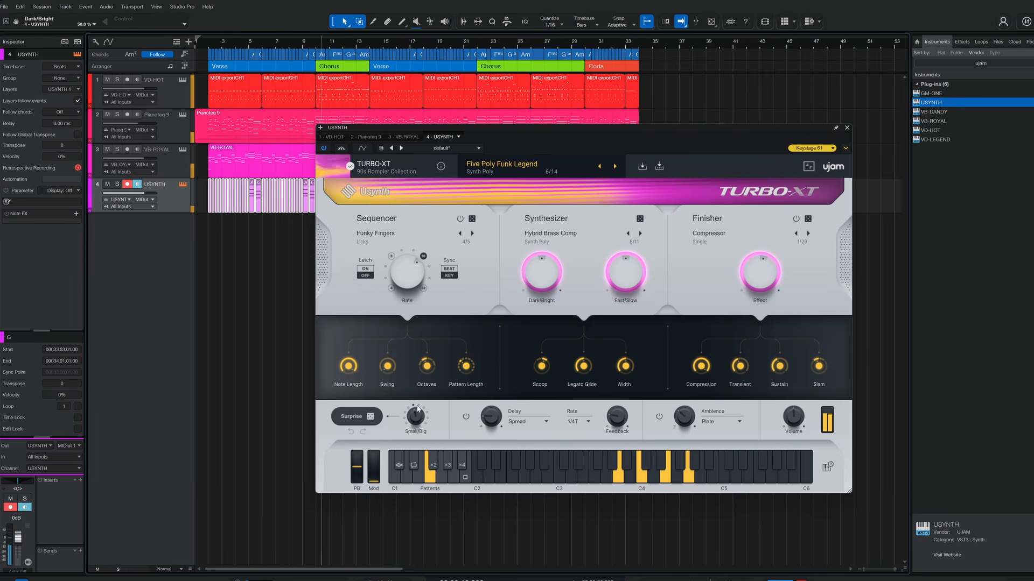
Switch the USYNTH sequencer to another pattern during playback, and close the instrument window
{"action": "left_click", "coordinate": [417, 478]}
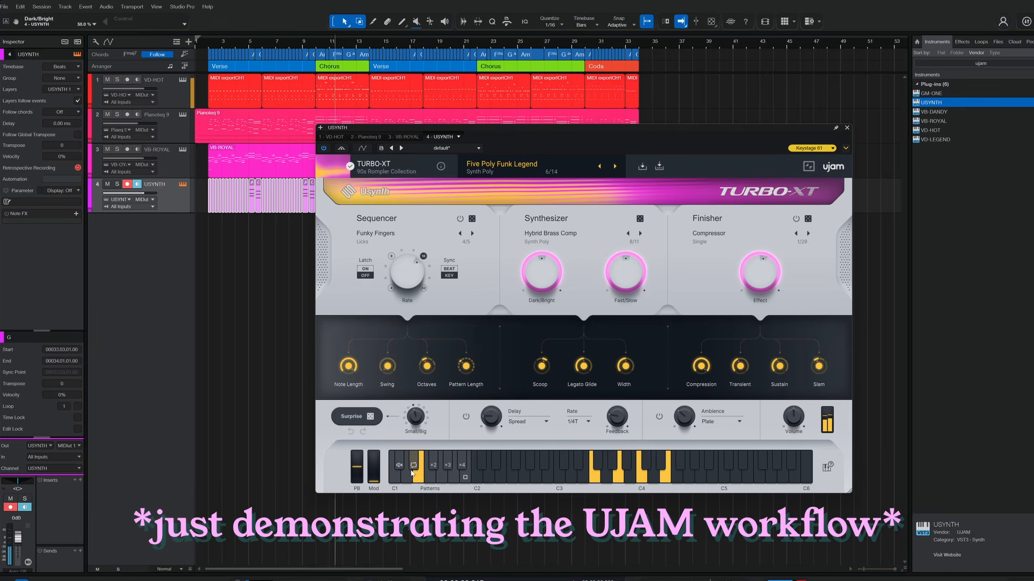
{"action": "left_click", "coordinate": [847, 128]}
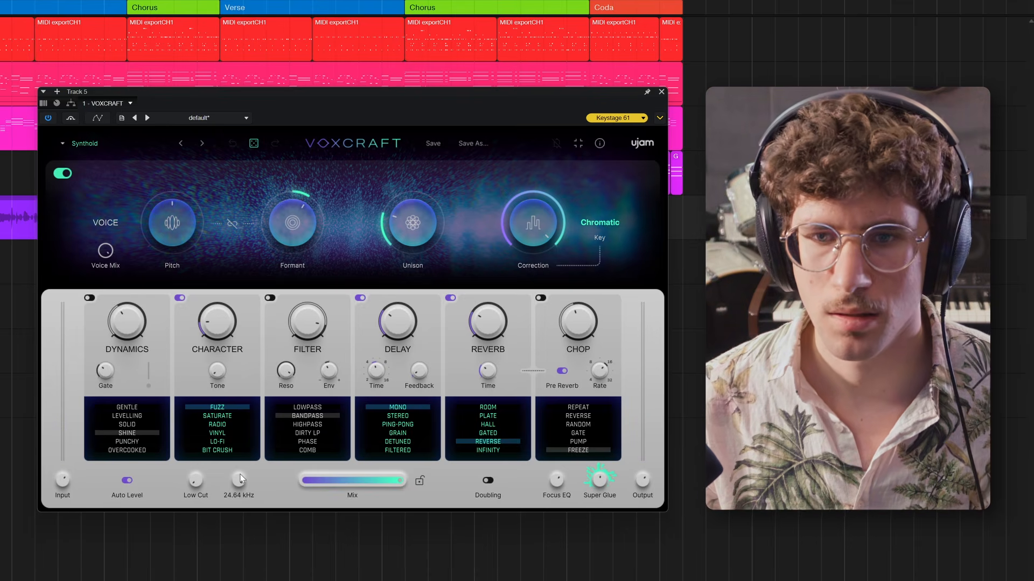
Reset the Formant, Unison and Correction amounts in VOXCRAFT, and load the Airy Top preset from the Mix & Polish category
{"action": "double_click", "coordinate": [291, 222]}
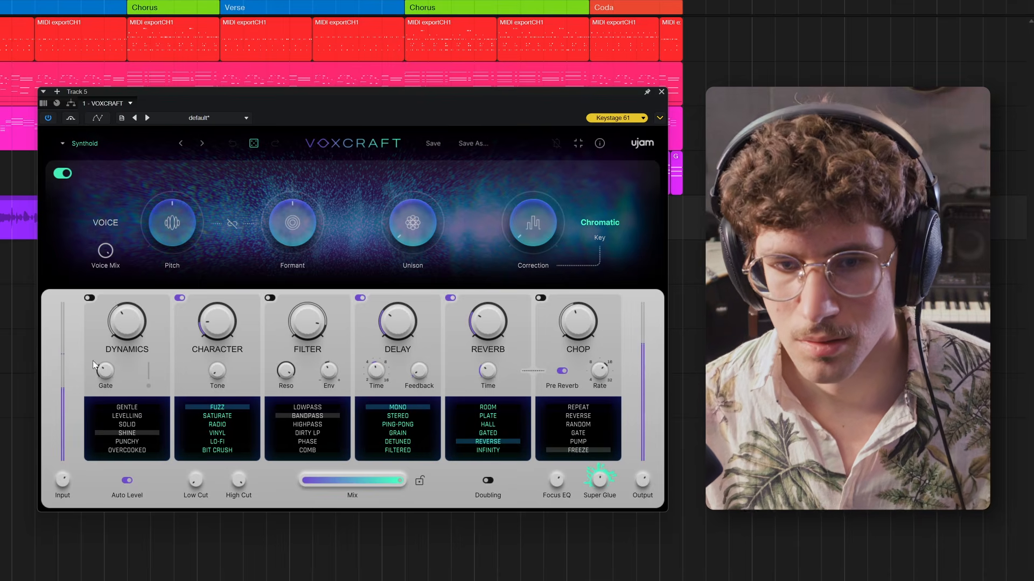
{"action": "left_click", "coordinate": [70, 118]}
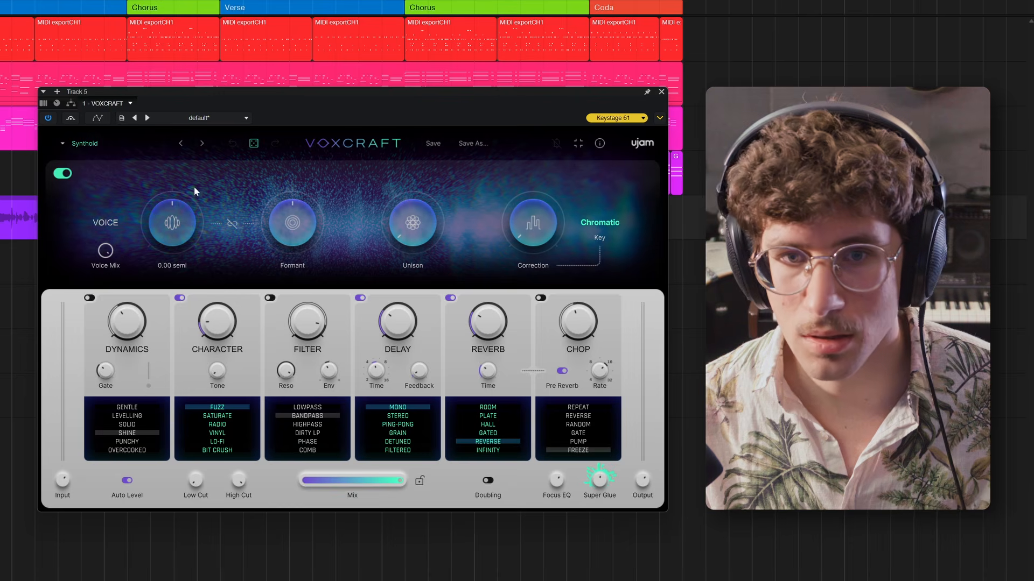
{"action": "left_click", "coordinate": [81, 143]}
{"action": "mouse_move", "coordinate": [94, 162]}
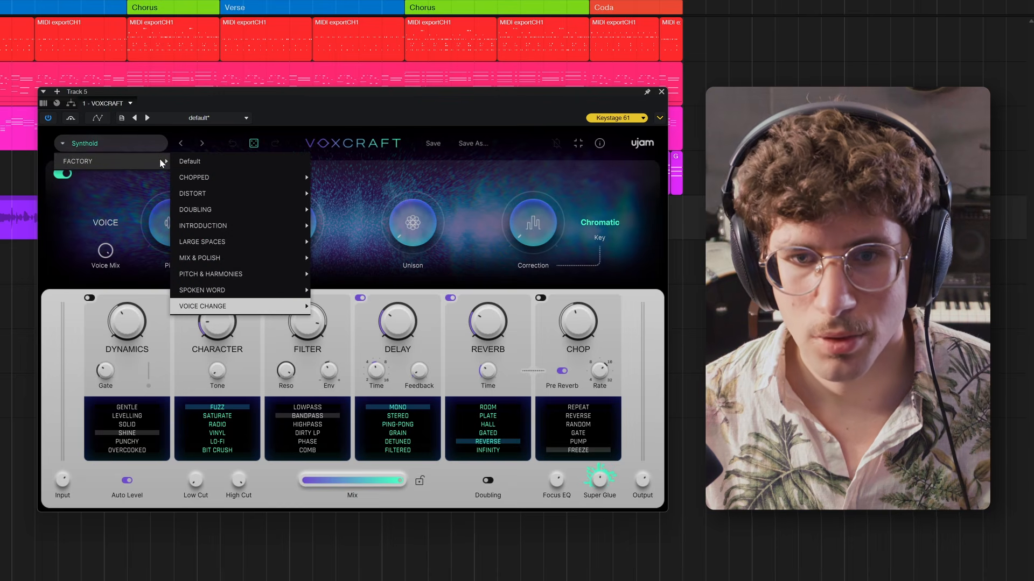
{"action": "mouse_move", "coordinate": [217, 306]}
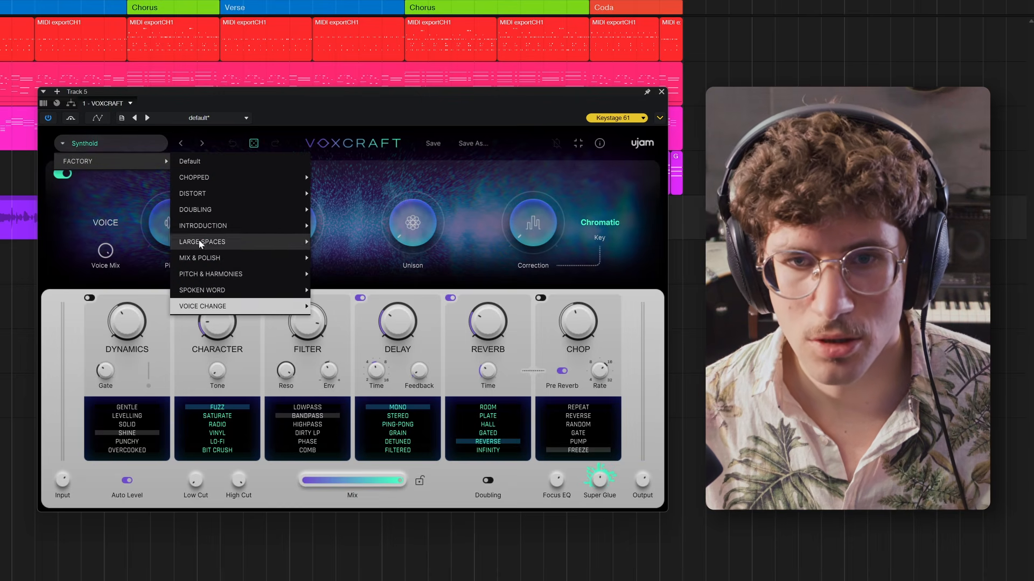
{"action": "mouse_move", "coordinate": [204, 260]}
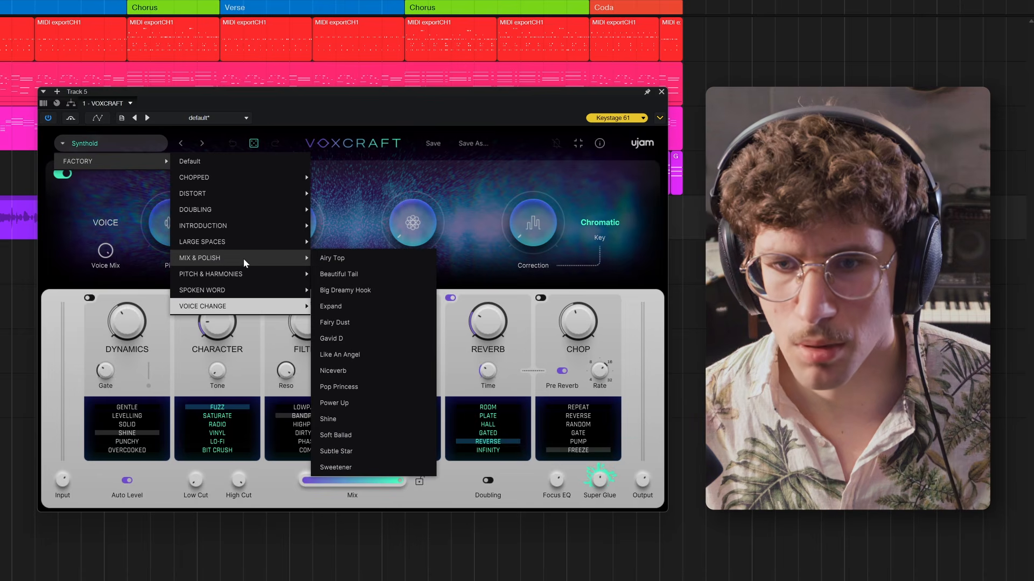
{"action": "left_click", "coordinate": [352, 260]}
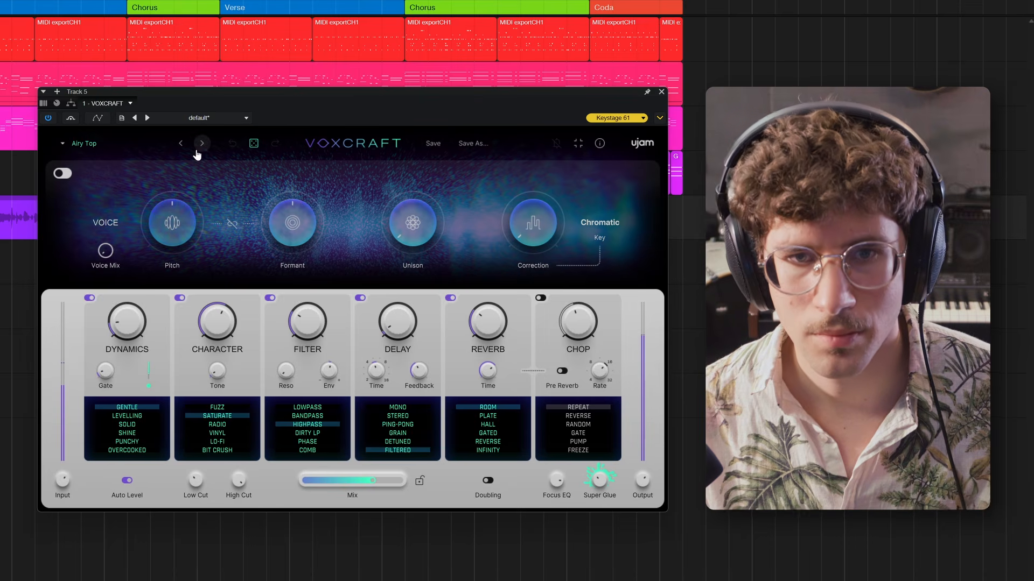
{"action": "left_click", "coordinate": [75, 143]}
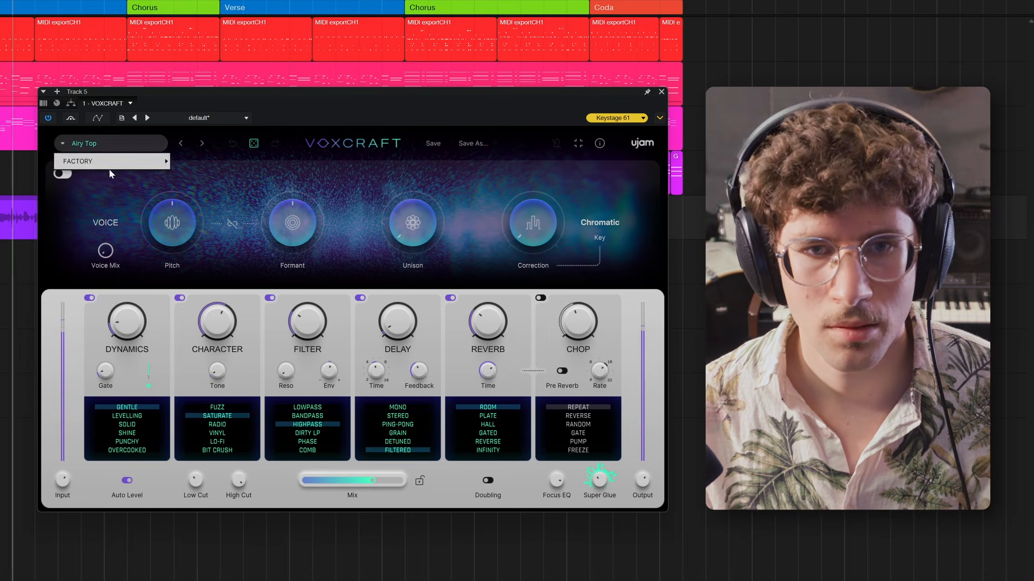
{"action": "mouse_move", "coordinate": [108, 163]}
{"action": "mouse_move", "coordinate": [243, 256]}
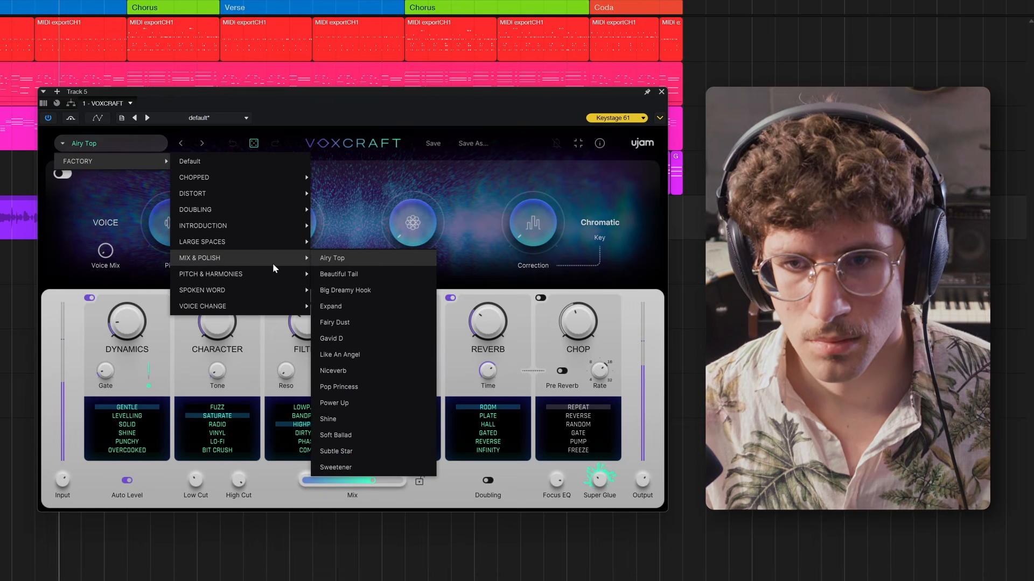
{"action": "left_click", "coordinate": [124, 205]}
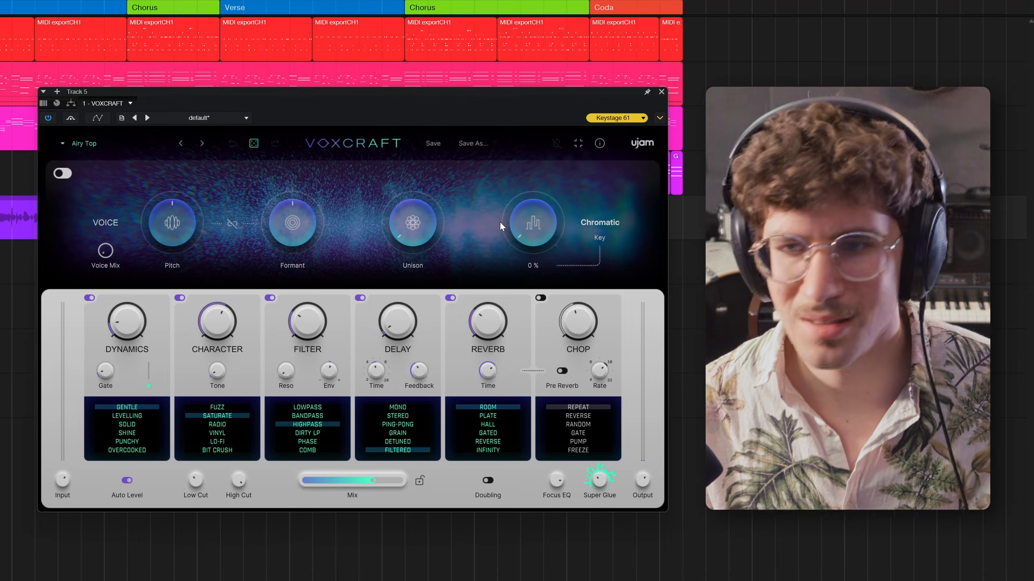
Turn on the voice section with Correction at 100 % and the key set to Db maj
{"action": "left_click", "coordinate": [64, 174]}
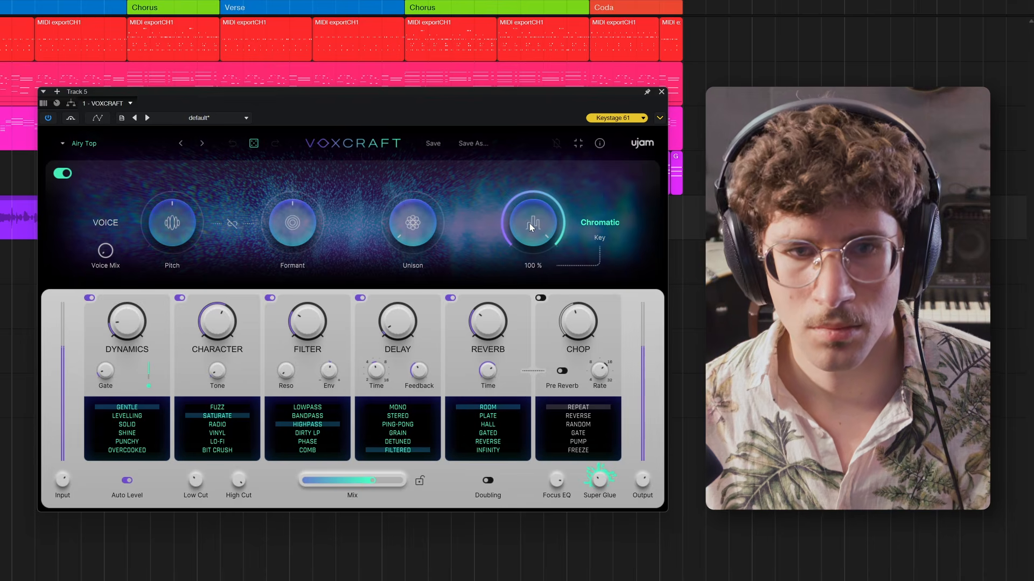
{"action": "mouse_move", "coordinate": [413, 386]}
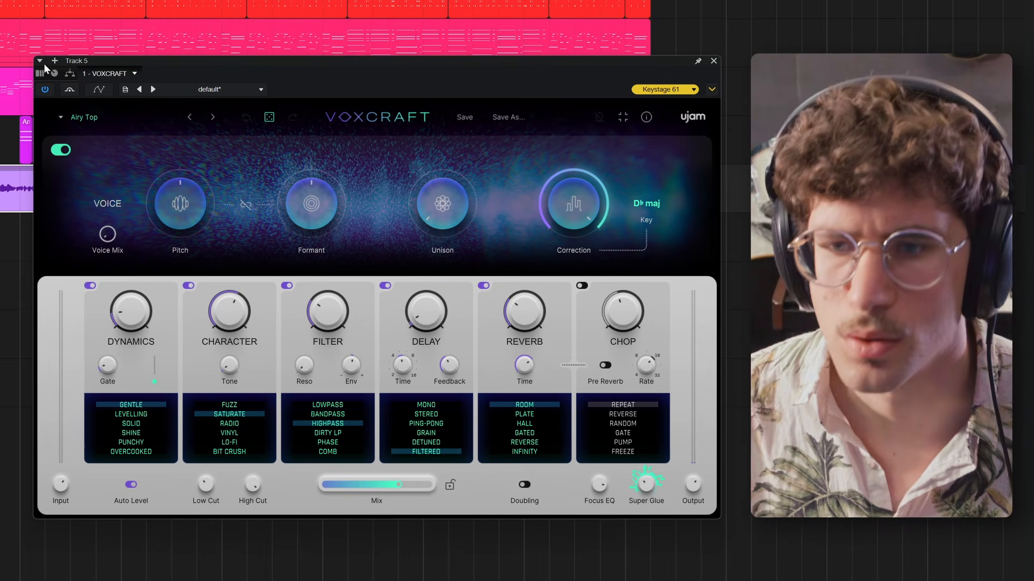
Load the Default factory preset, and turn on the voice section with Correction at 100 %
{"action": "left_click", "coordinate": [60, 117]}
{"action": "left_click", "coordinate": [221, 136]}
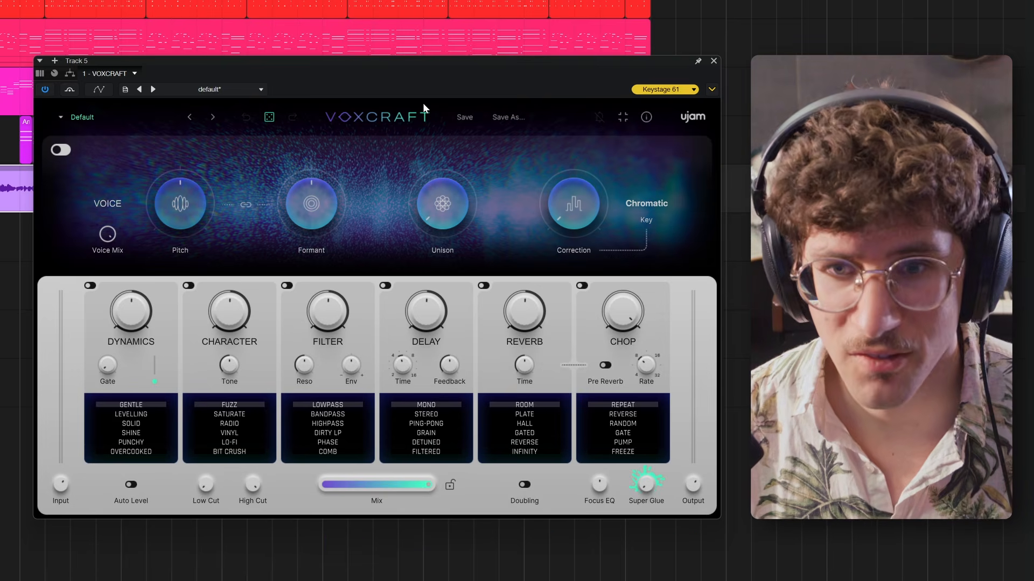
{"action": "left_click", "coordinate": [60, 150]}
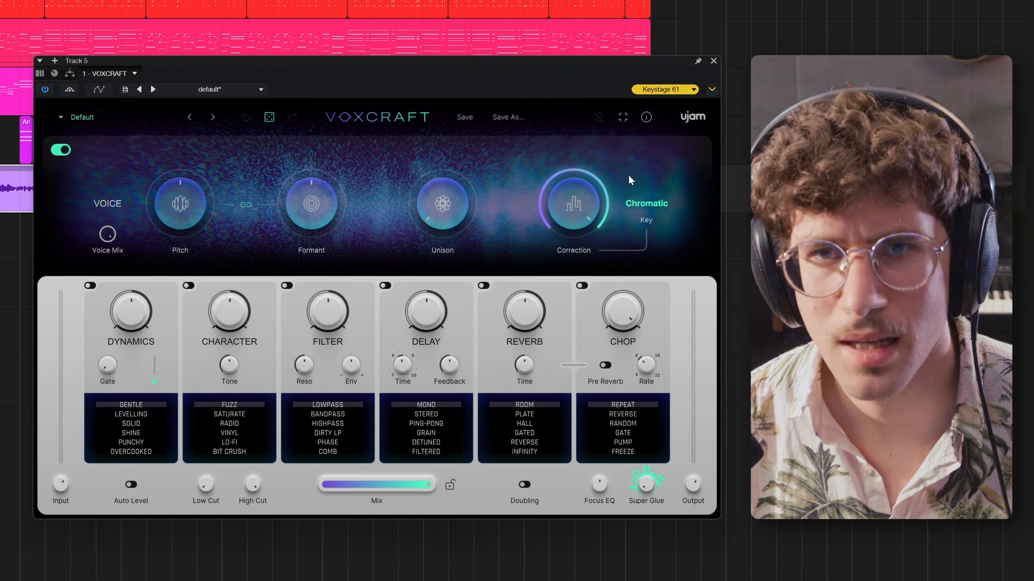
{"action": "left_click", "coordinate": [630, 203]}
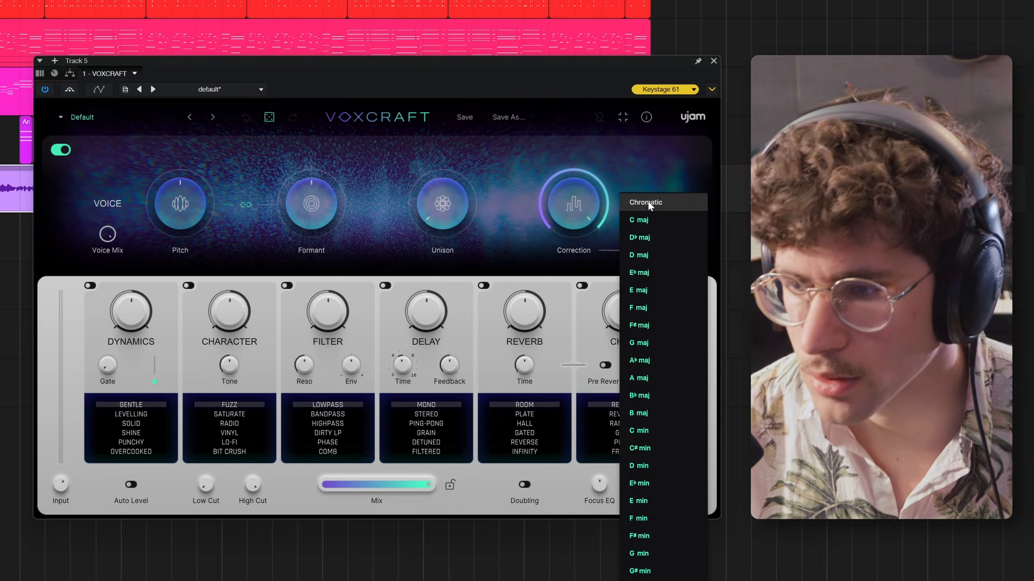
{"action": "scroll", "coordinate": [663, 467], "scroll_direction": "down", "scroll_amount": 3}
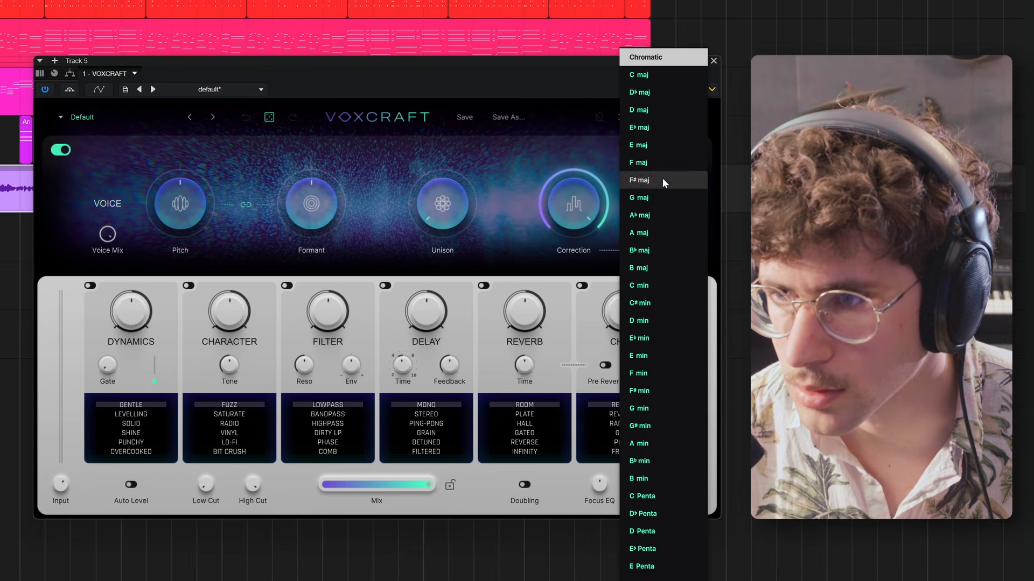
{"action": "left_click", "coordinate": [478, 217]}
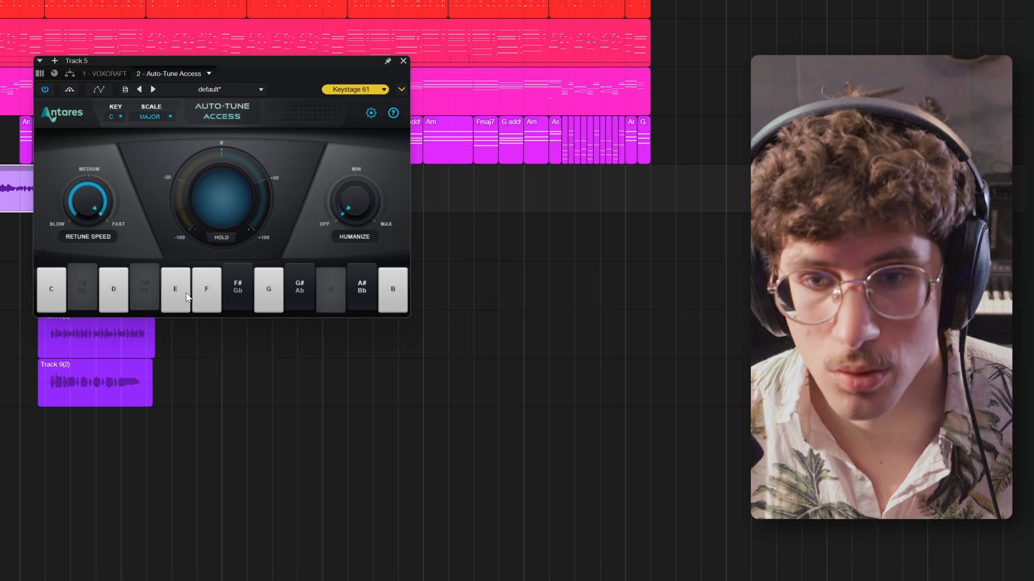
Return from Auto-Tune Access to VOXCRAFT and set the pitch correction key to C maj
{"action": "left_click", "coordinate": [182, 292]}
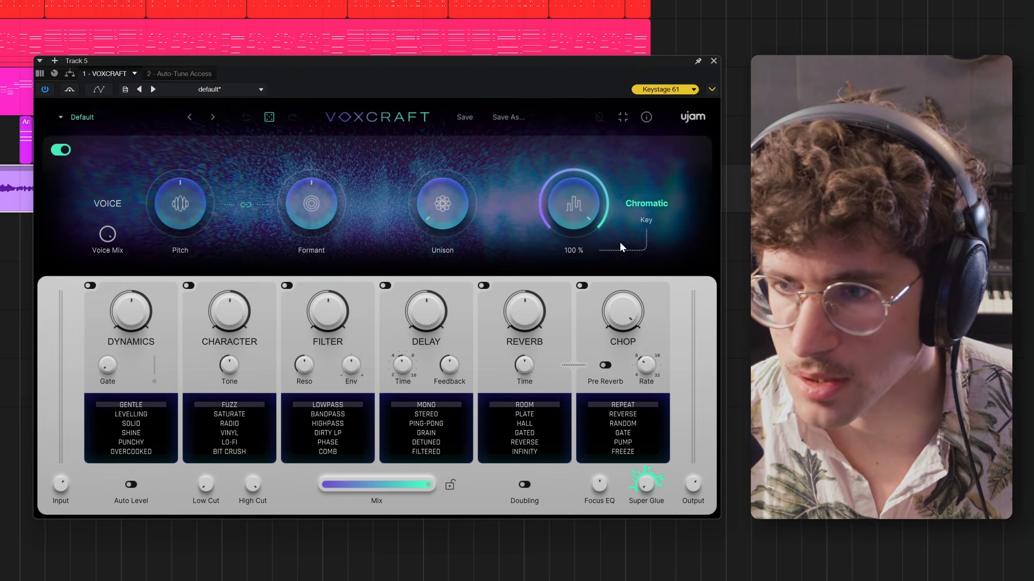
{"action": "left_click", "coordinate": [647, 206]}
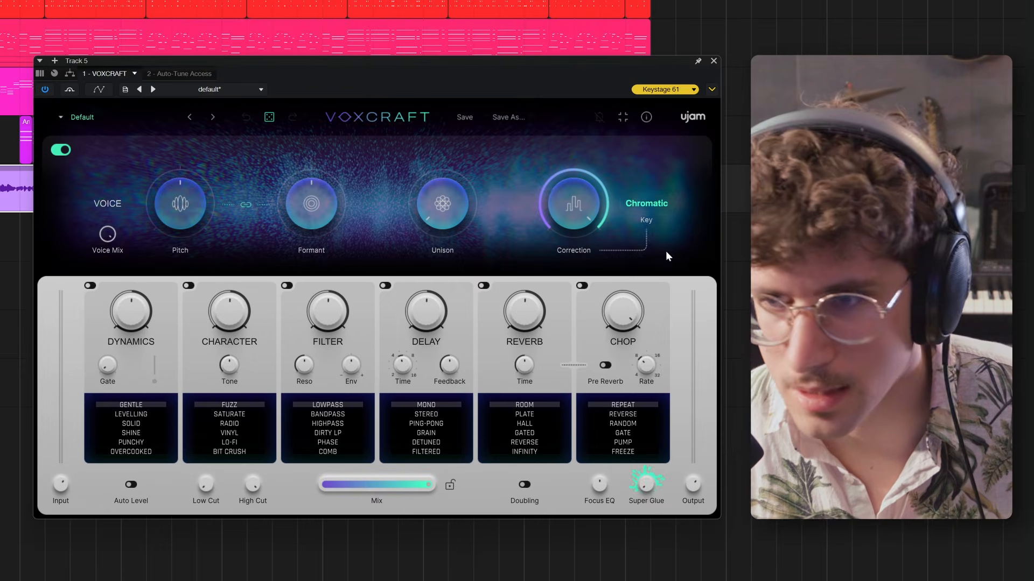
{"action": "left_click", "coordinate": [648, 204]}
{"action": "left_click", "coordinate": [647, 218]}
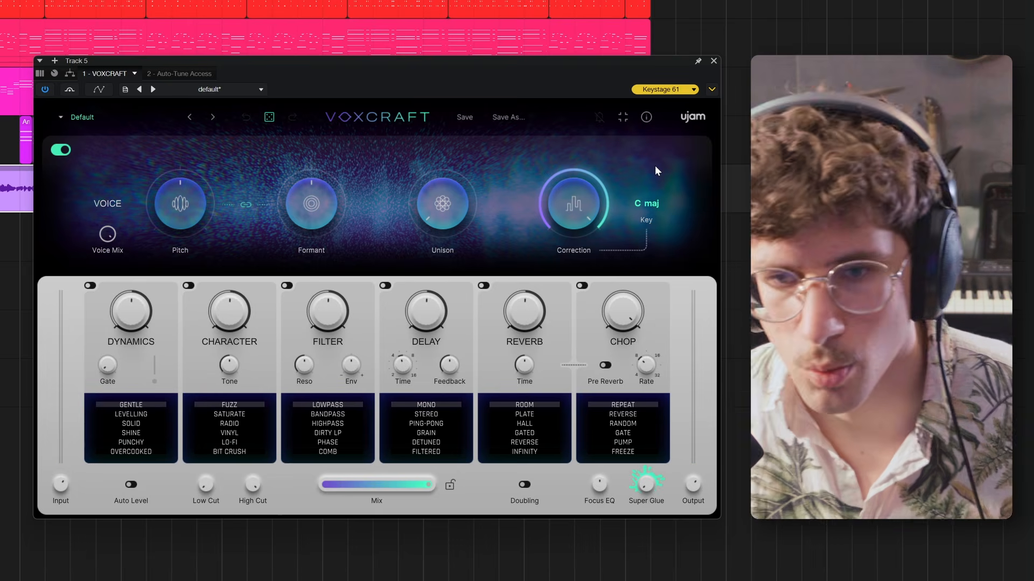
Load the Fairy Dust preset from the Mix & Polish category and raise its Correction amount
{"action": "left_click", "coordinate": [153, 117]}
{"action": "mouse_move", "coordinate": [152, 135]}
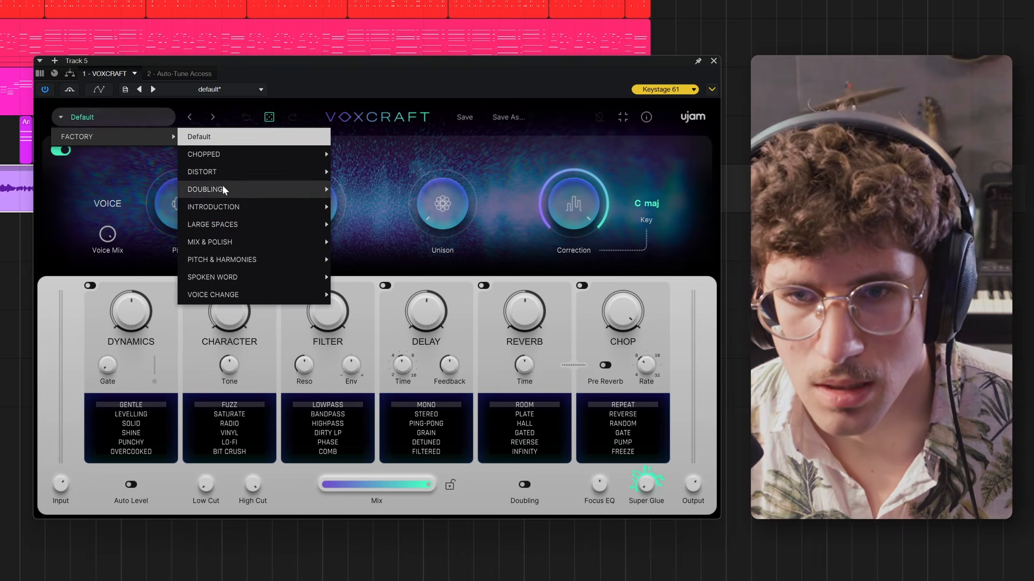
{"action": "mouse_move", "coordinate": [226, 244]}
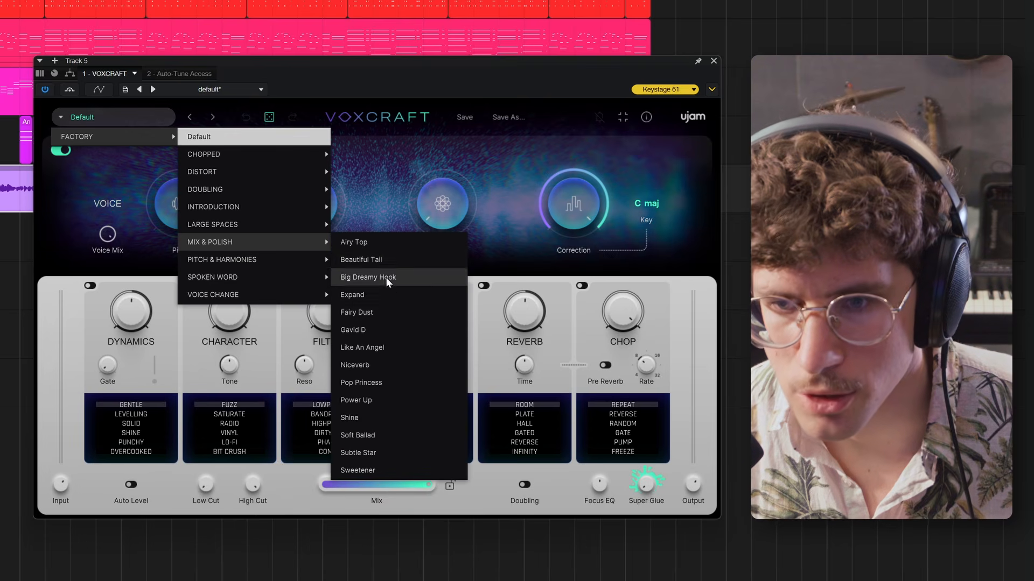
{"action": "left_click", "coordinate": [379, 310]}
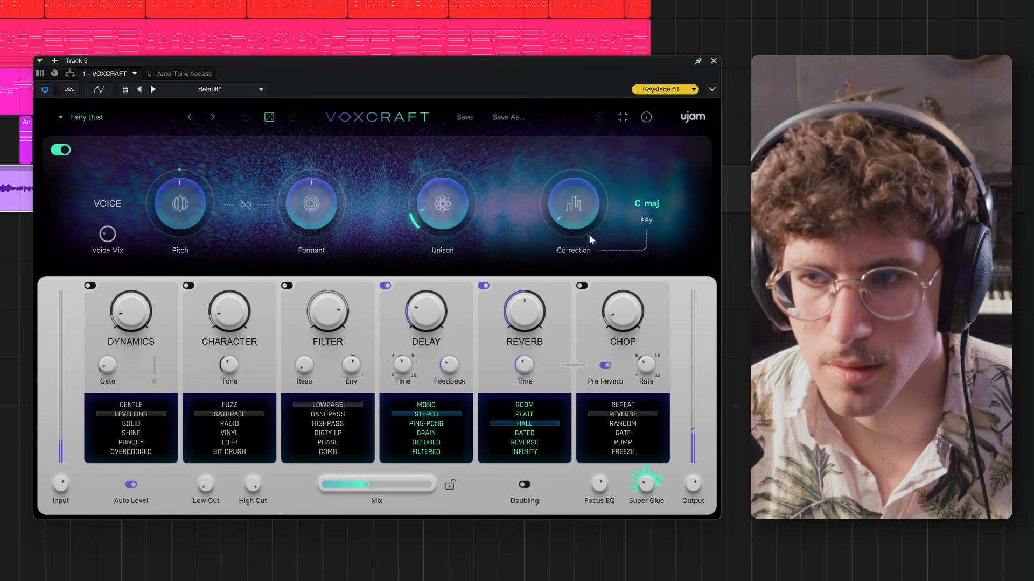
{"action": "mouse_move", "coordinate": [593, 209]}
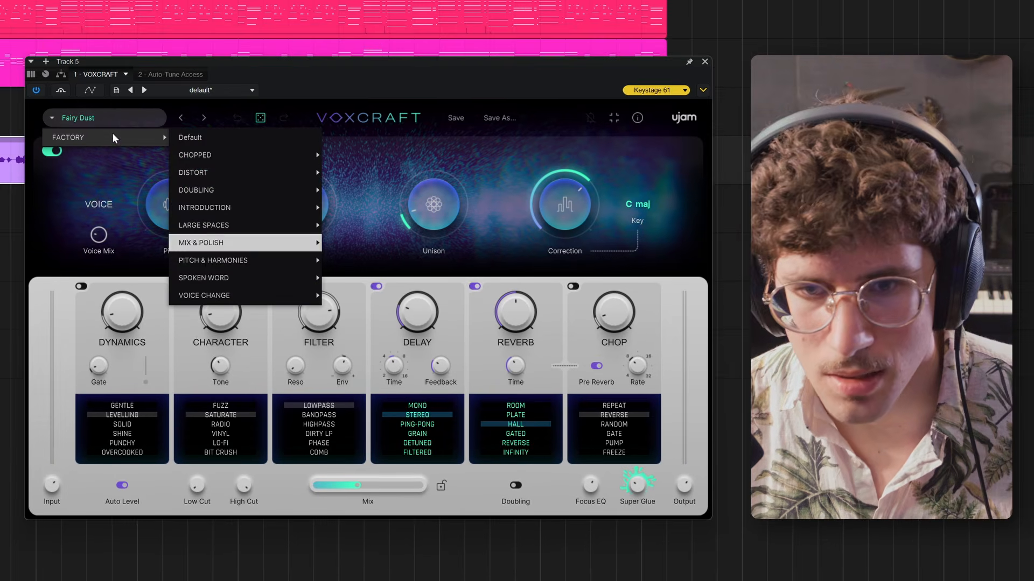
Load the Power Up preset from the Mix & Polish category, and adjust the Correction amount and output level
{"action": "left_click", "coordinate": [280, 240]}
{"action": "left_click_drag", "start_coordinate": [570, 200], "coordinate": [569, 195]}
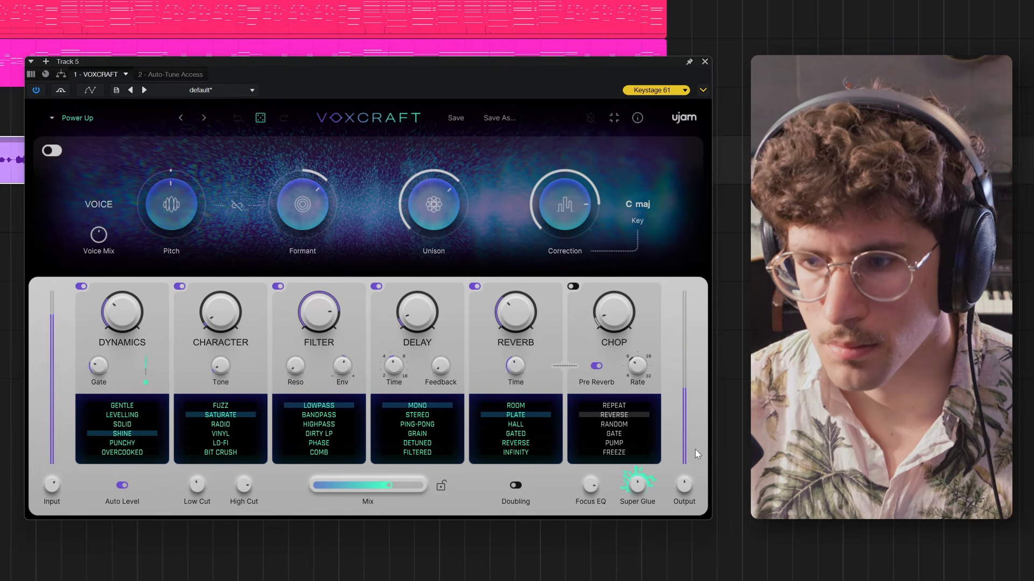
{"action": "left_click_drag", "start_coordinate": [685, 478], "coordinate": [685, 484]}
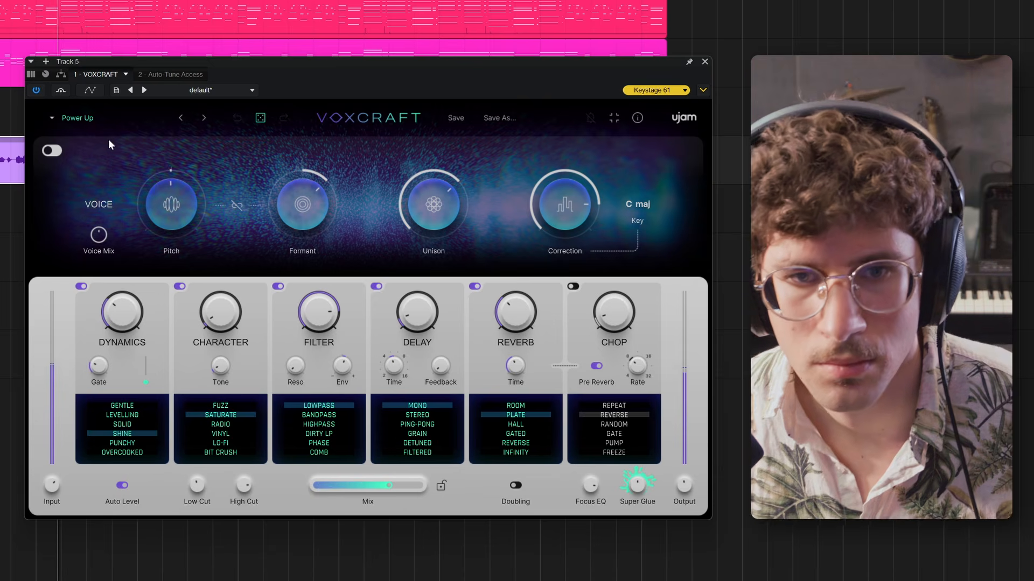
Browse the factory preset categories and load the Dial-Up preset from Chopped
{"action": "left_click", "coordinate": [104, 126]}
{"action": "mouse_move", "coordinate": [112, 135]}
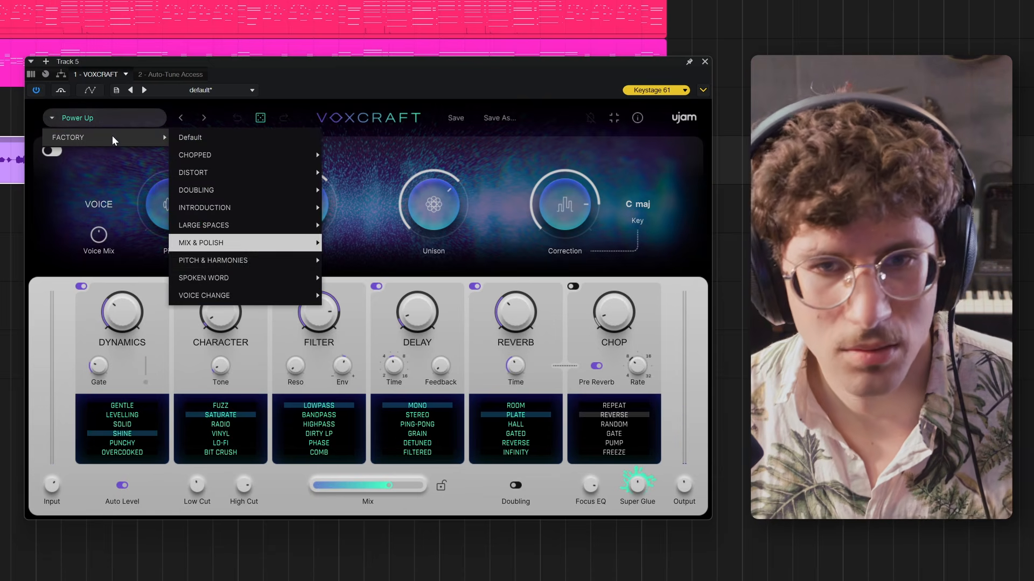
{"action": "mouse_move", "coordinate": [301, 247]}
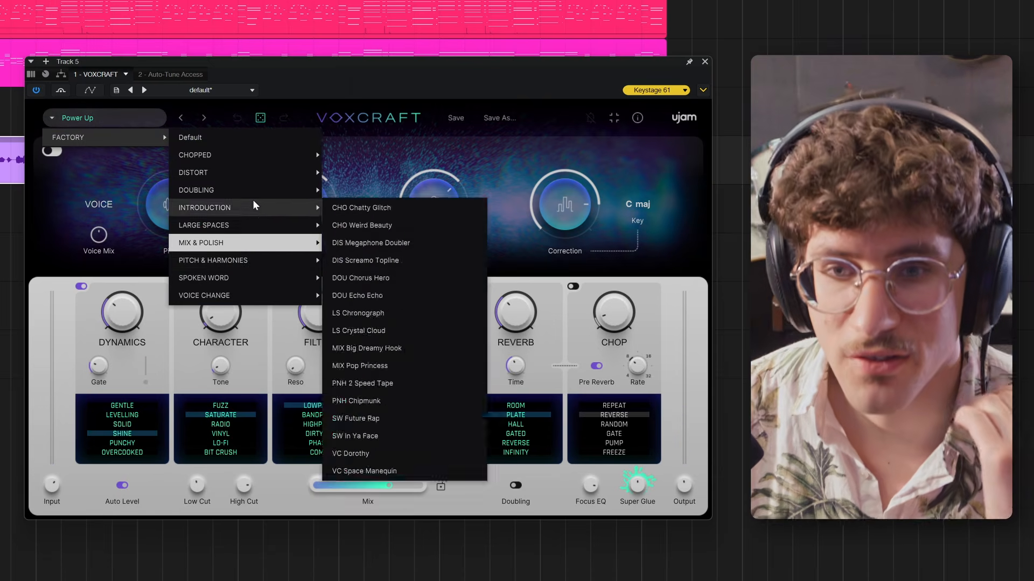
{"action": "mouse_move", "coordinate": [253, 195]}
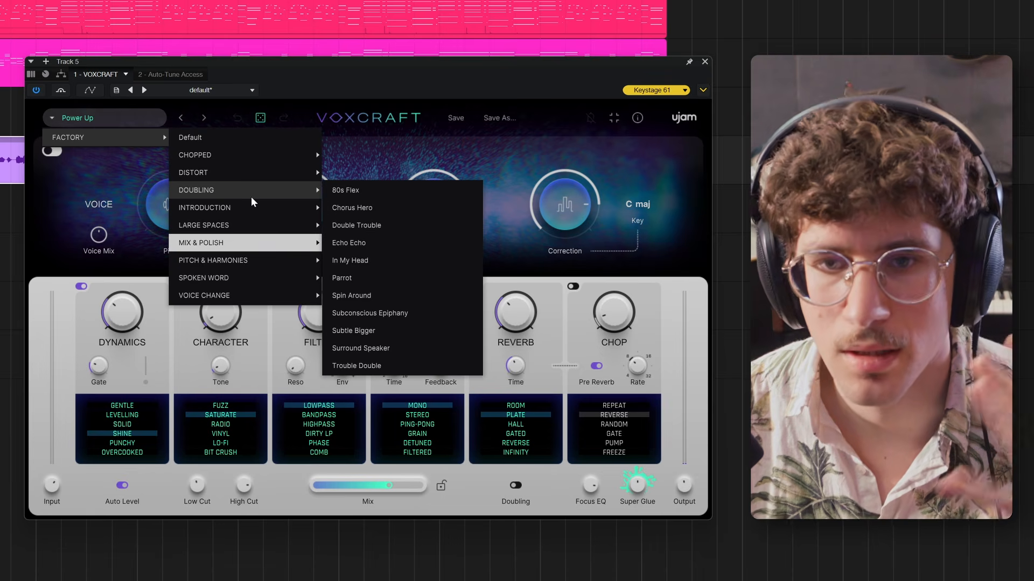
{"action": "mouse_move", "coordinate": [264, 155]}
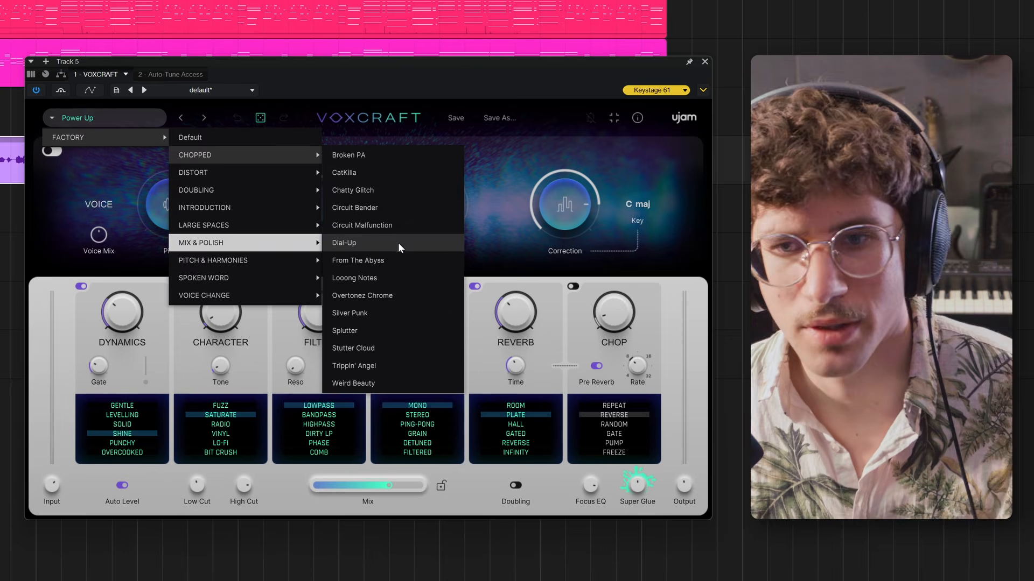
{"action": "left_click", "coordinate": [397, 243]}
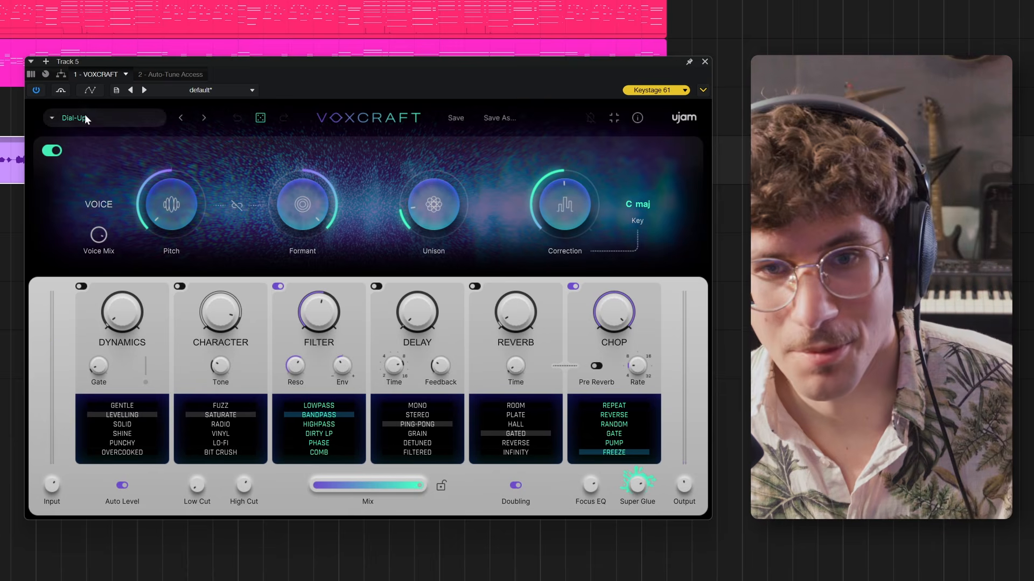
Load the Circuit Bender preset from the Chopped category, followed by Stutter Cloud from the same category
{"action": "left_click", "coordinate": [94, 121]}
{"action": "mouse_move", "coordinate": [230, 156]}
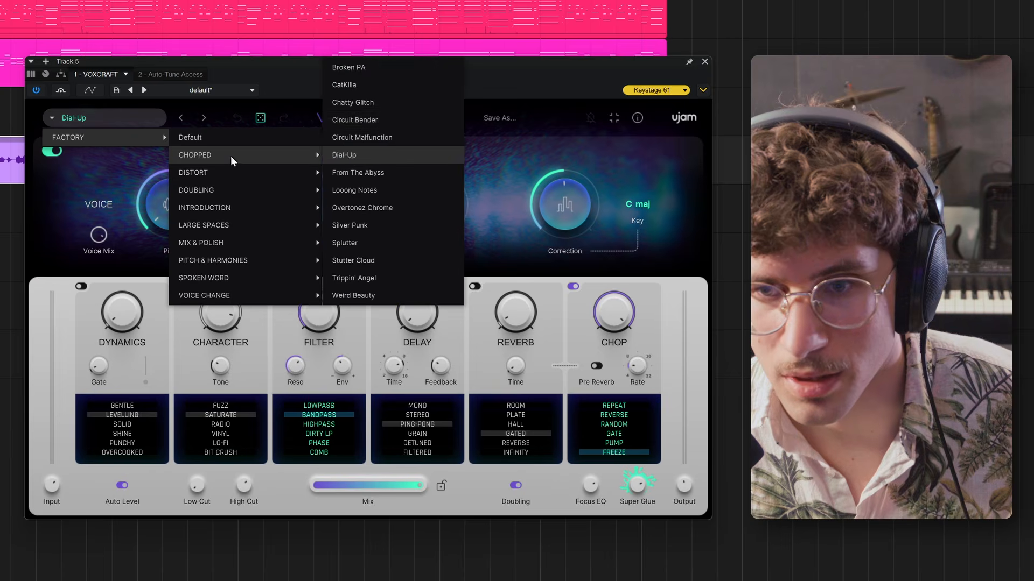
{"action": "left_click", "coordinate": [397, 119]}
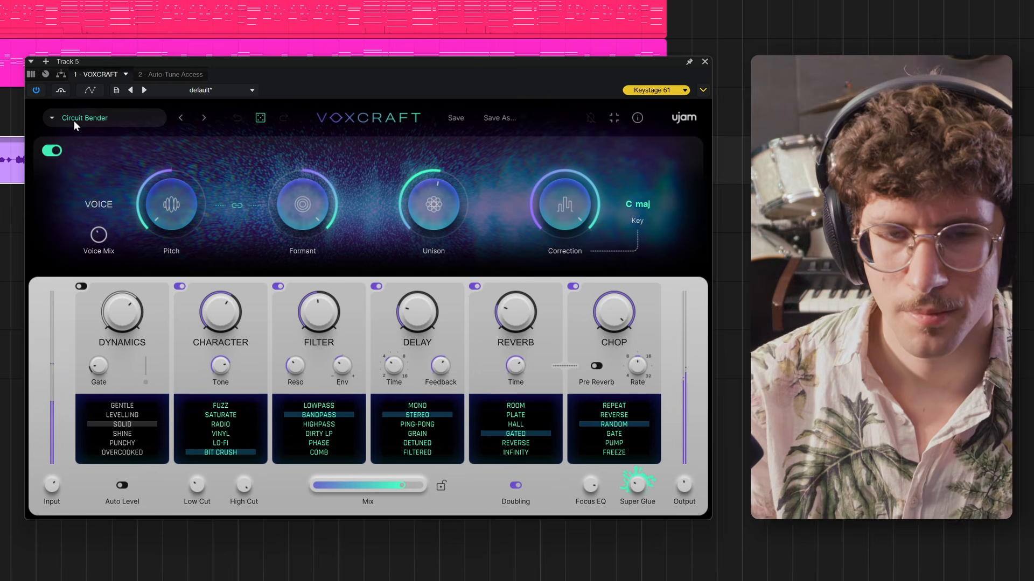
{"action": "left_click", "coordinate": [74, 122]}
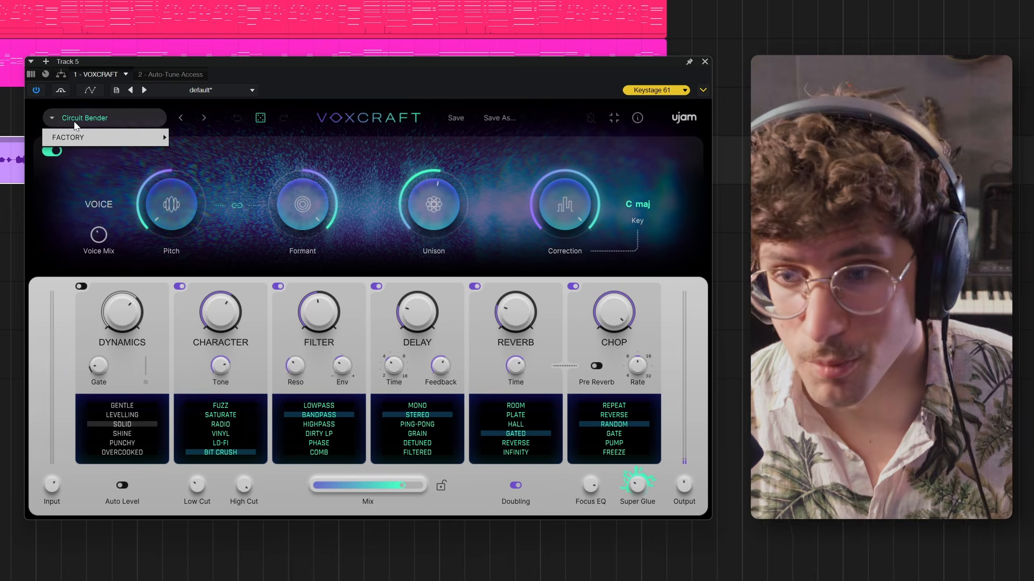
{"action": "mouse_move", "coordinate": [86, 137]}
{"action": "mouse_move", "coordinate": [210, 155]}
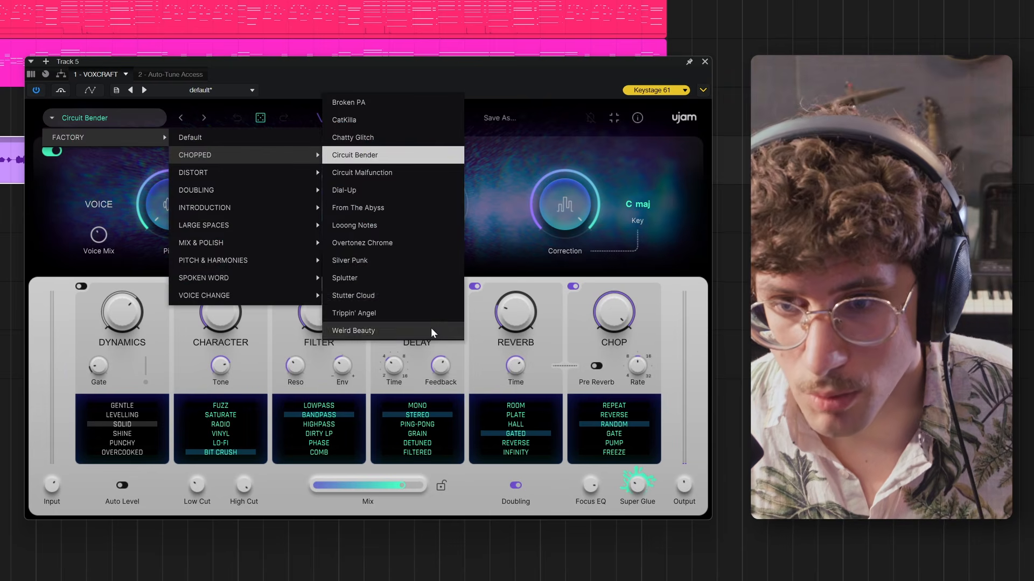
{"action": "left_click", "coordinate": [414, 295]}
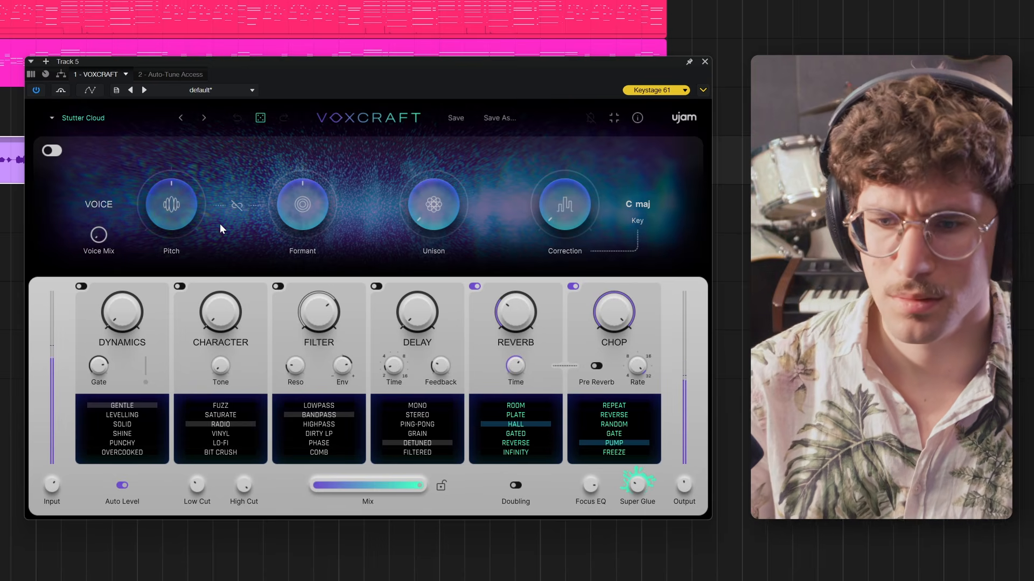
Load the Grey Day preset from the Distort category
{"action": "mouse_move", "coordinate": [173, 220]}
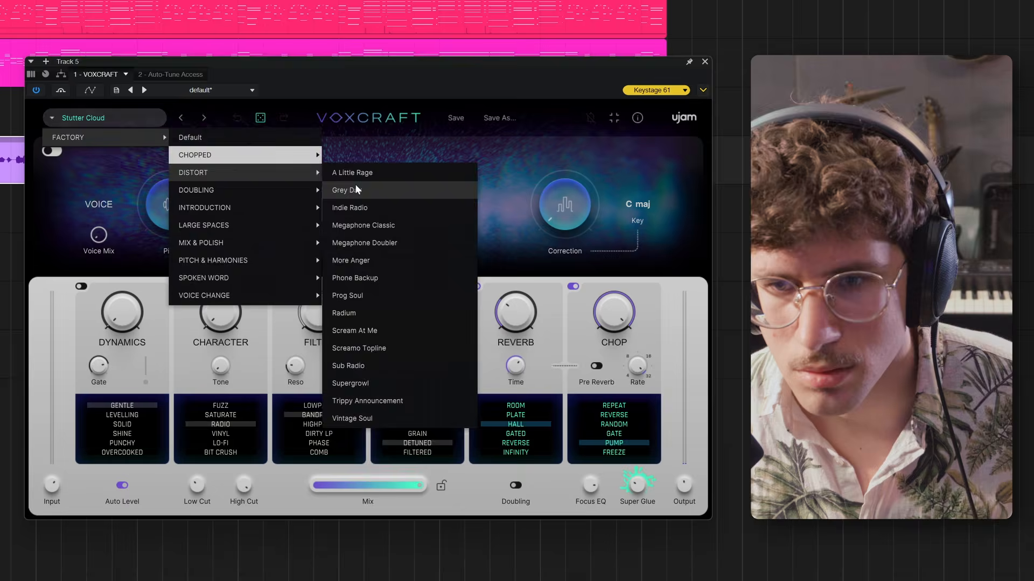
{"action": "left_click", "coordinate": [354, 183]}
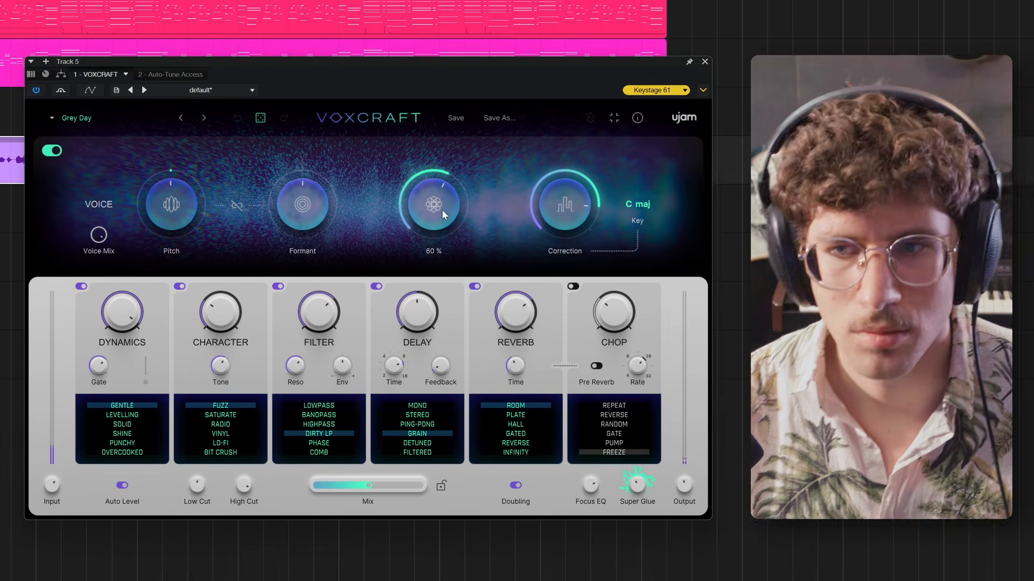
{"action": "mouse_move", "coordinate": [531, 222]}
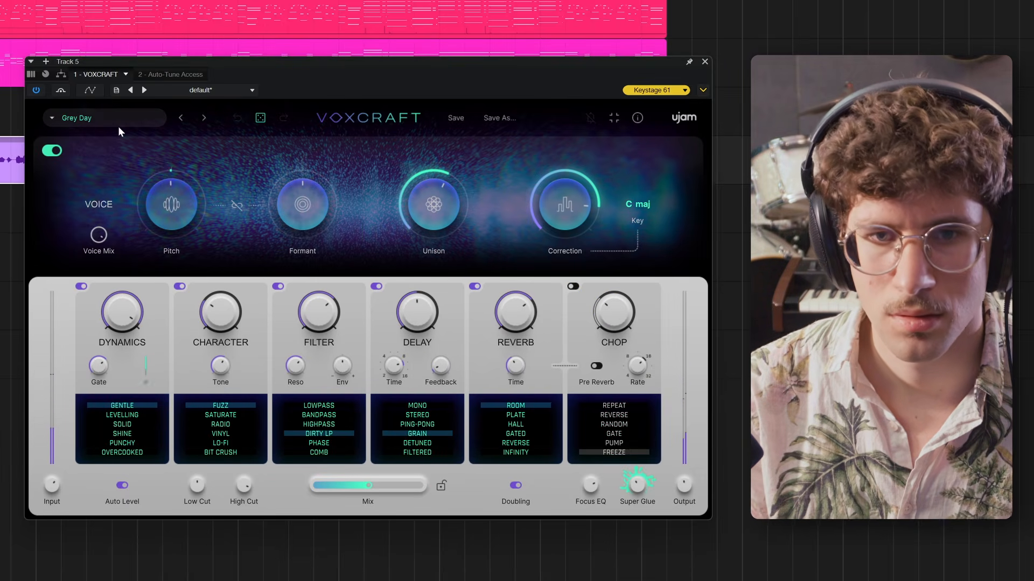
Load the Prog Soul preset from the Distort category and replace it with 80s Flex from Doubling
{"action": "left_click", "coordinate": [118, 126]}
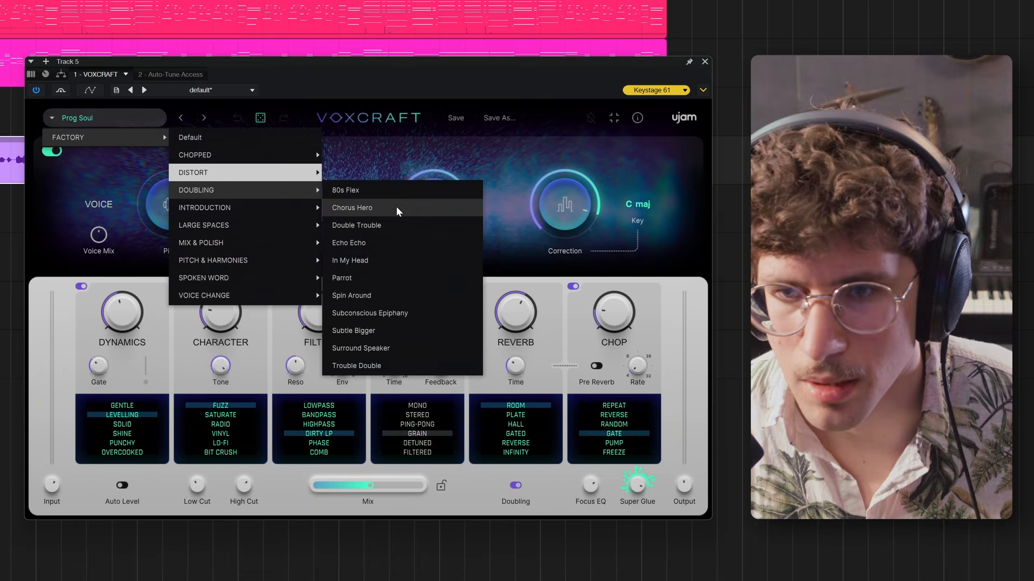
{"action": "left_click", "coordinate": [388, 191]}
{"action": "mouse_move", "coordinate": [548, 223]}
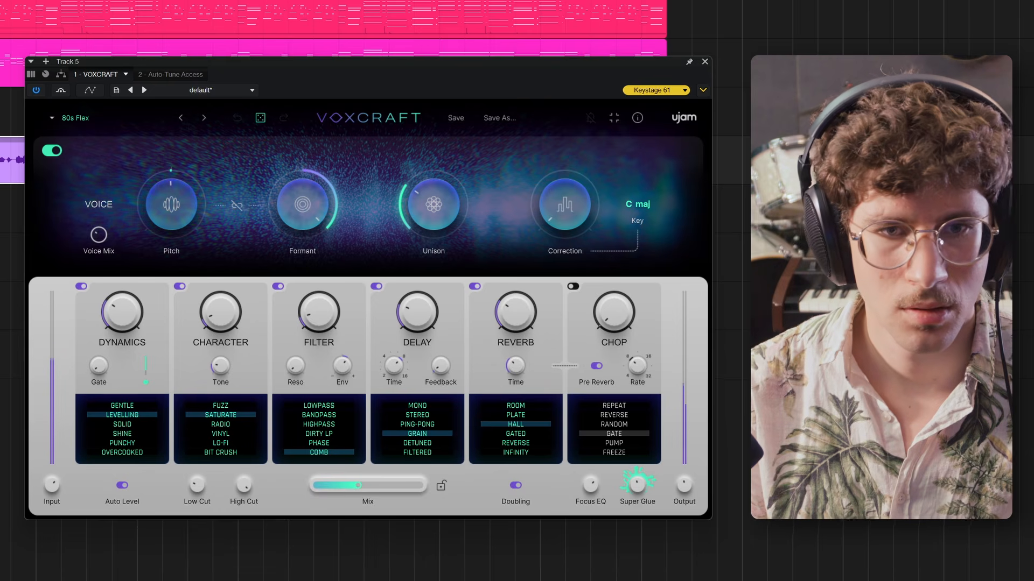
Load the Large Spaces presets Fata Morgana, Sky Is The Limit and Chronograph one after another
{"action": "mouse_move", "coordinate": [121, 166]}
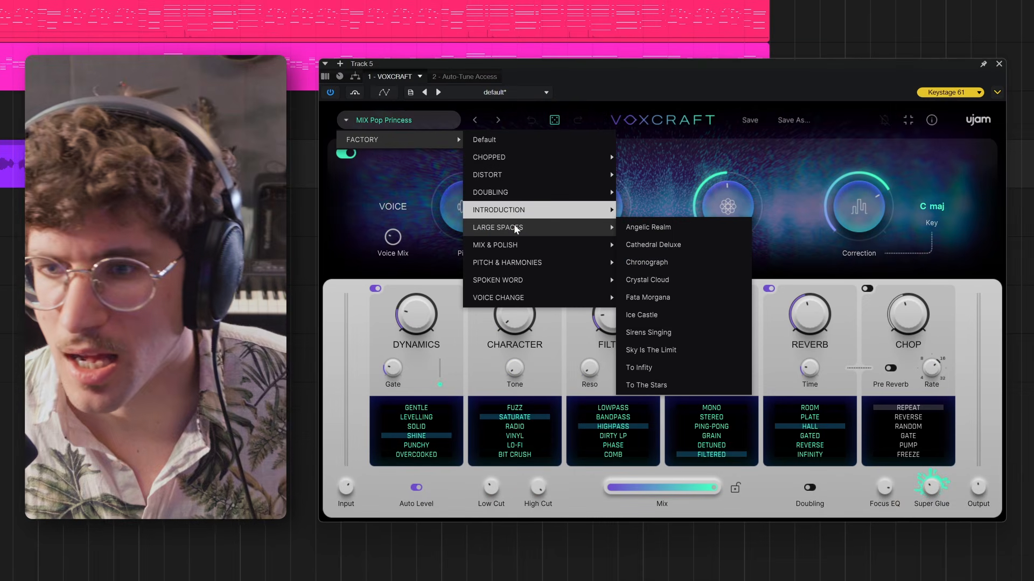
{"action": "left_click", "coordinate": [664, 298]}
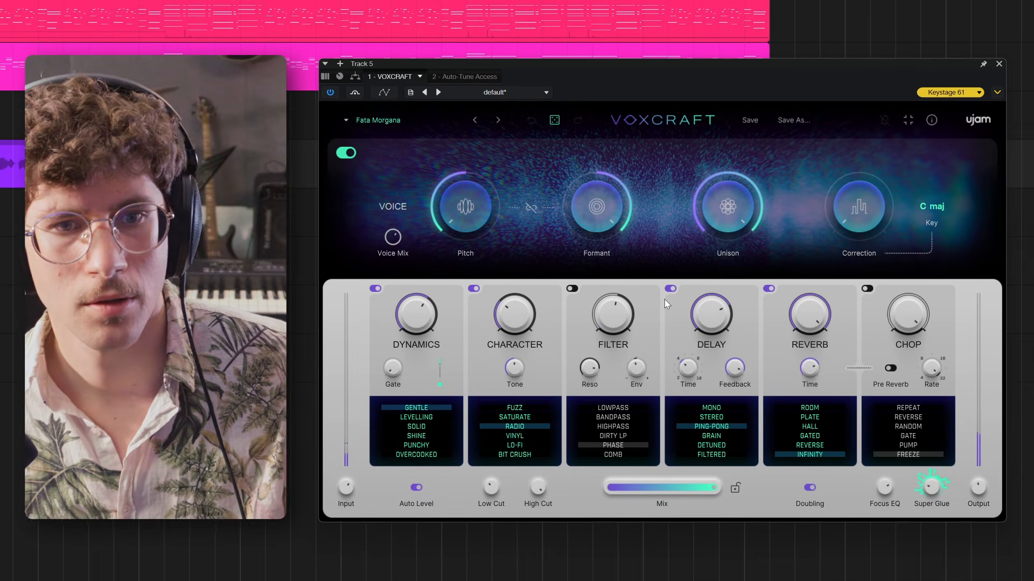
{"action": "left_click", "coordinate": [379, 121]}
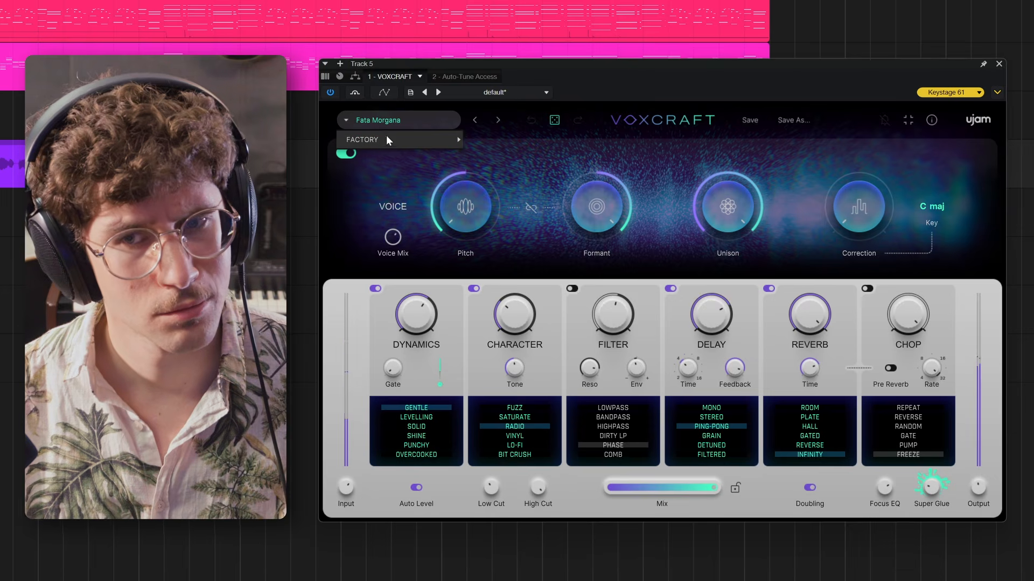
{"action": "mouse_move", "coordinate": [387, 138]}
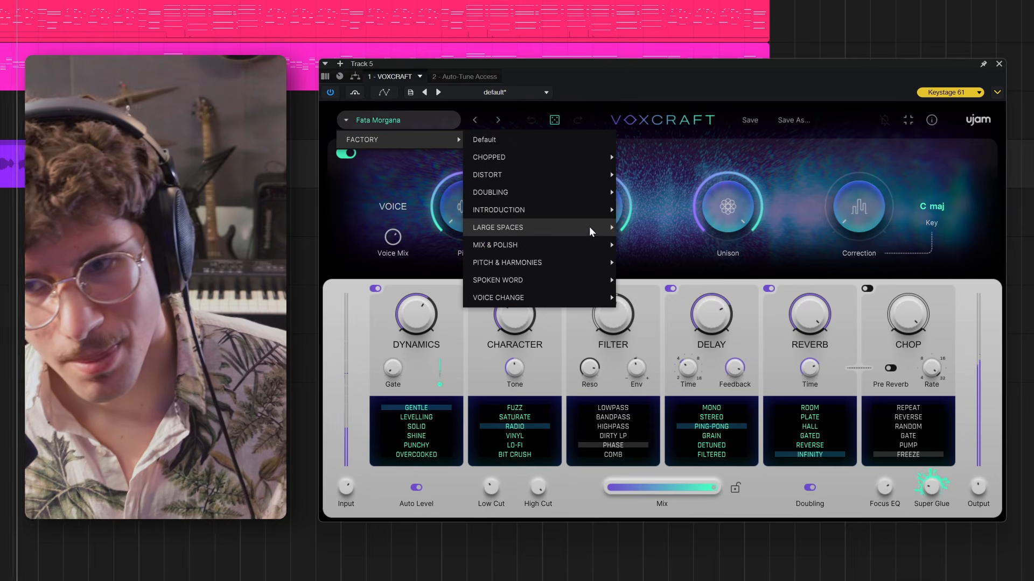
{"action": "left_click", "coordinate": [680, 280]}
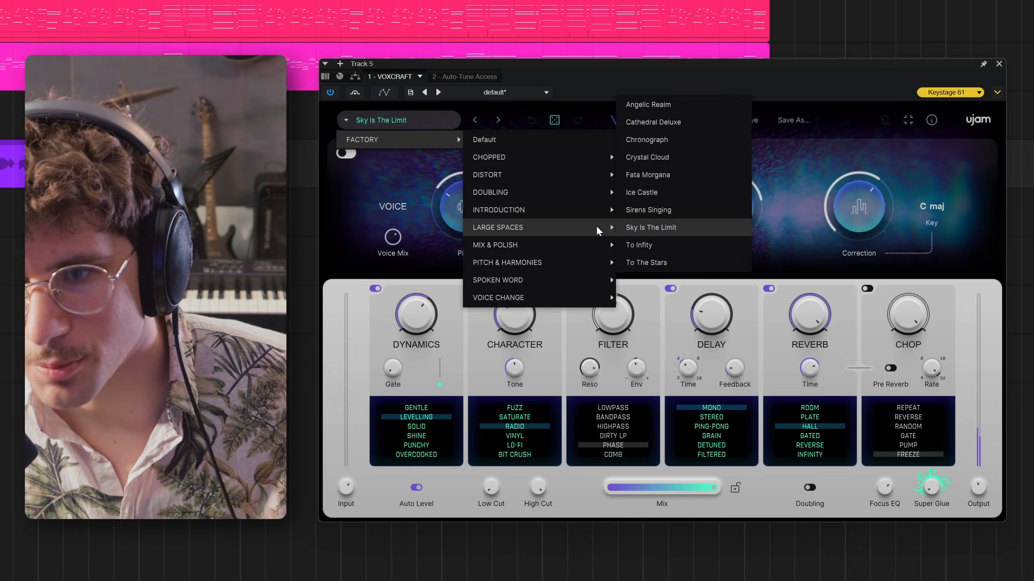
{"action": "left_click", "coordinate": [667, 143]}
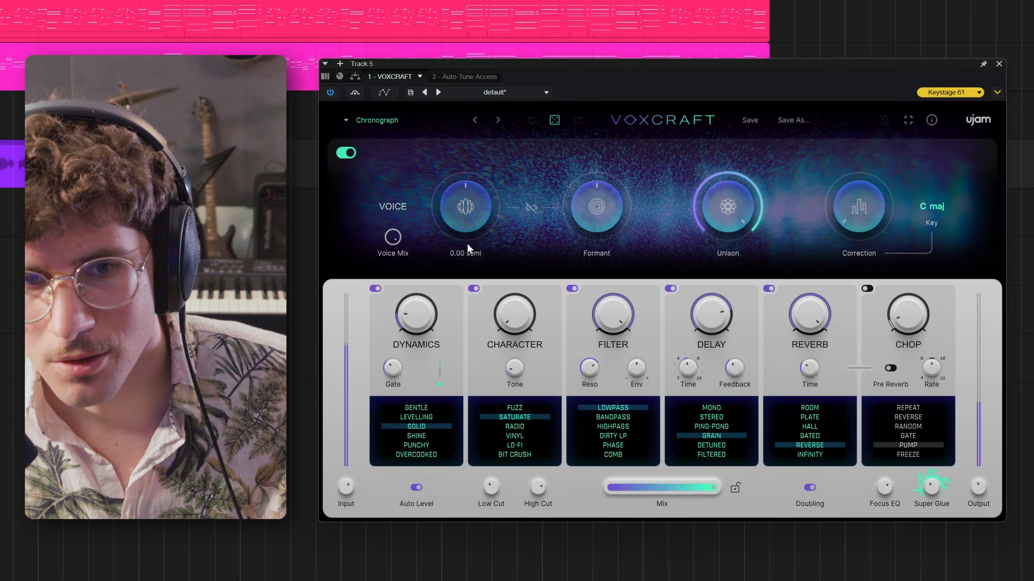
Load the Chipmunk preset from the Pitch & Harmonies category
{"action": "left_click", "coordinate": [431, 121]}
{"action": "mouse_move", "coordinate": [427, 138]}
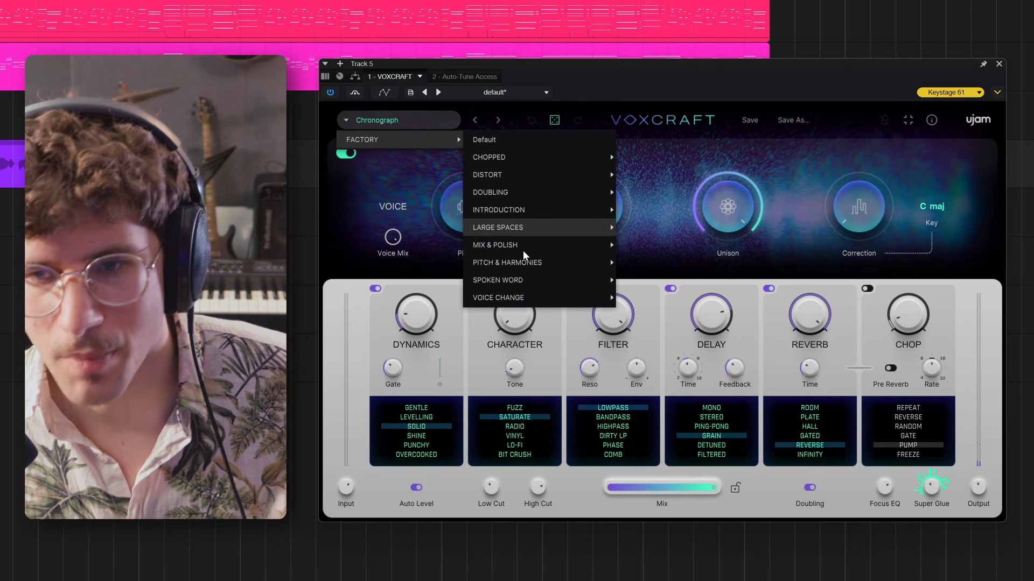
{"action": "mouse_move", "coordinate": [515, 263]}
{"action": "left_click", "coordinate": [656, 124]}
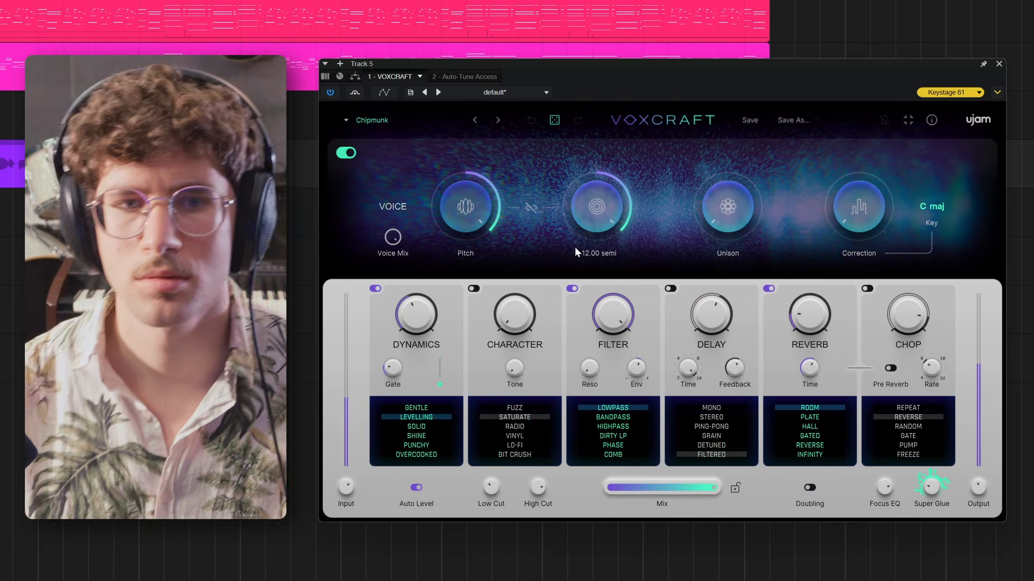
Raise the Chipmunk preset's Correction to its maximum and bring it back down to 0 % to compare
{"action": "left_click_drag", "start_coordinate": [846, 215], "coordinate": [829, 129]}
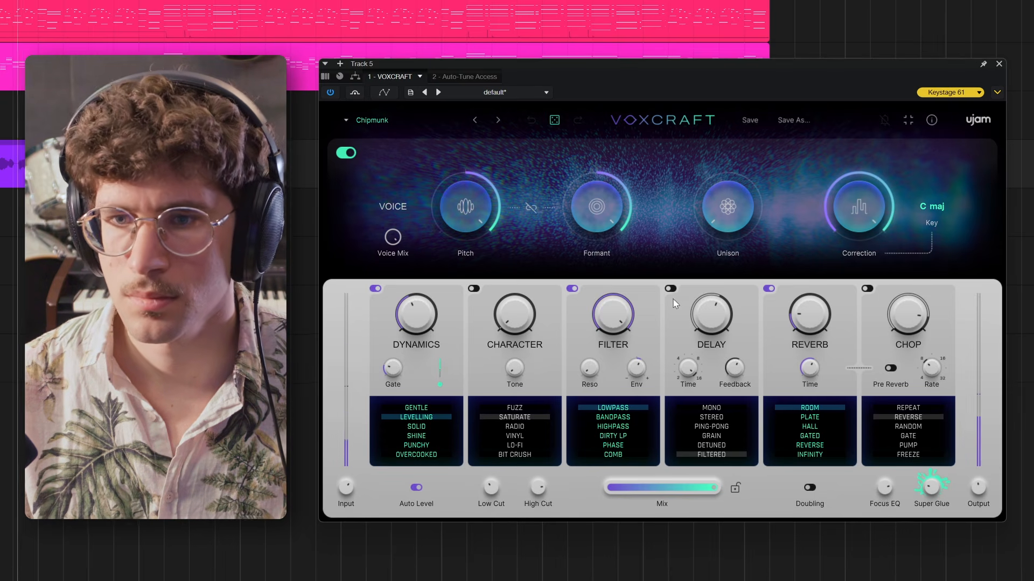
{"action": "left_click_drag", "start_coordinate": [815, 211], "coordinate": [807, 454]}
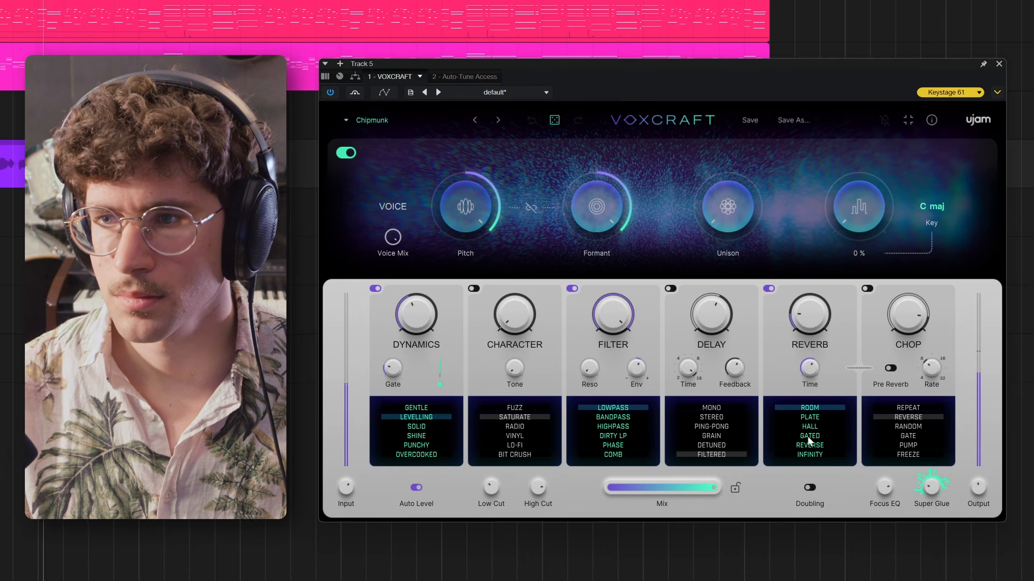
{"action": "left_click_drag", "start_coordinate": [817, 335], "coordinate": [844, 150]}
{"action": "left_click_drag", "start_coordinate": [630, 66], "coordinate": [596, 32]}
{"action": "left_click_drag", "start_coordinate": [827, 176], "coordinate": [827, 215]}
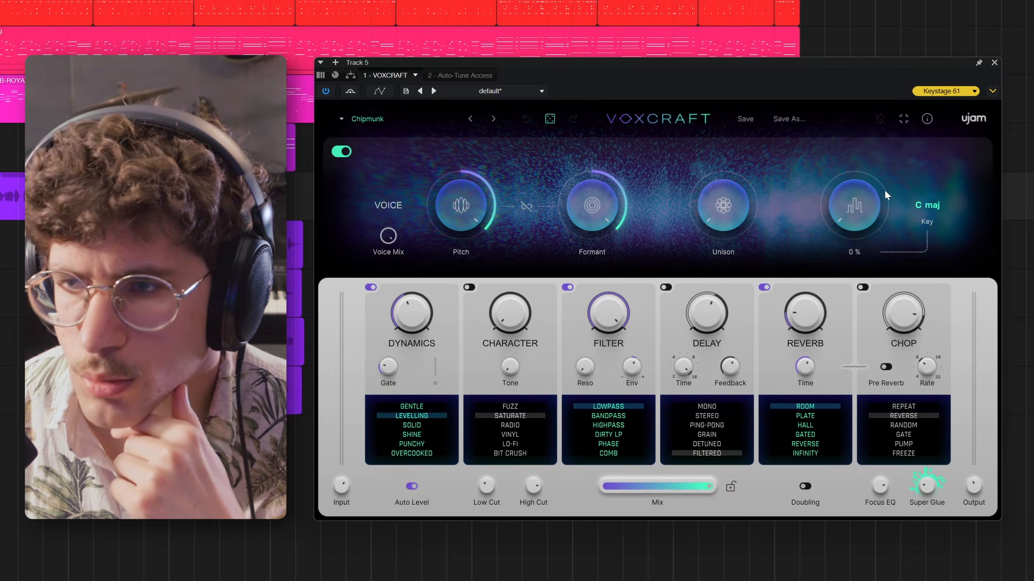
Set the Chipmunk preset's Formant to 0.00 semi with Correction at maximum, and readjust the Formant
{"action": "left_click_drag", "start_coordinate": [477, 218], "coordinate": [477, 205]}
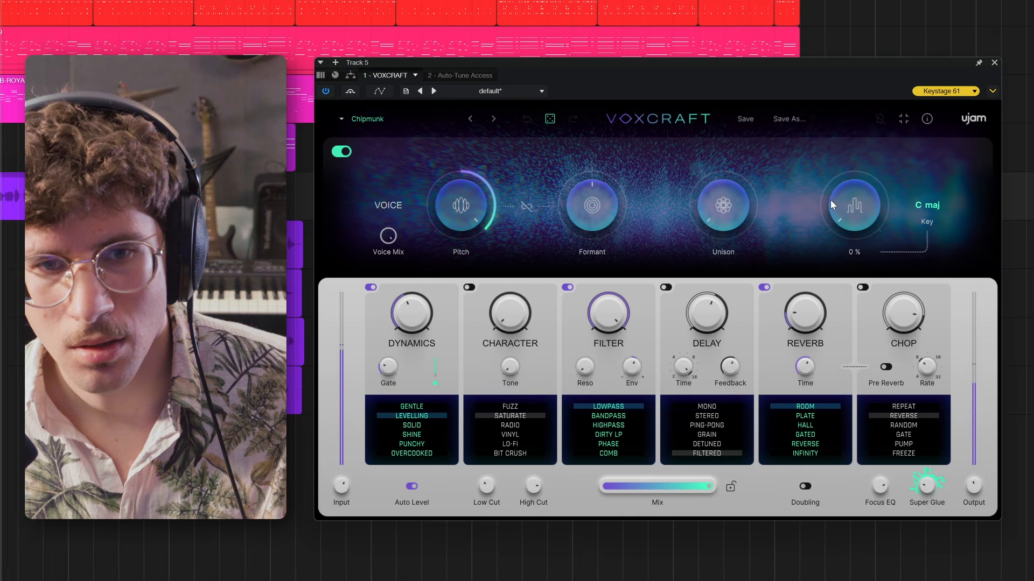
{"action": "left_click_drag", "start_coordinate": [874, 228], "coordinate": [863, 189]}
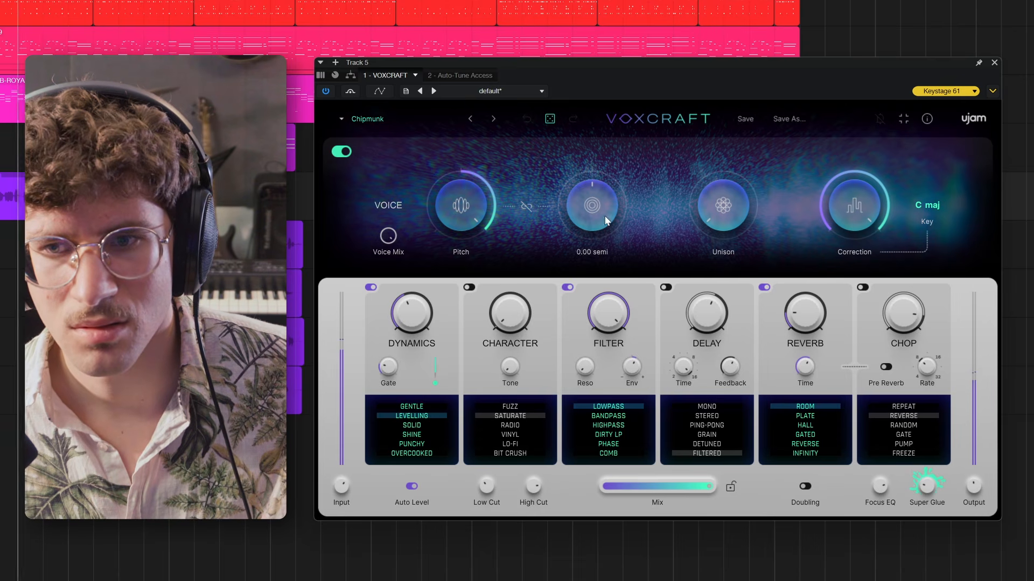
{"action": "left_click_drag", "start_coordinate": [607, 220], "coordinate": [687, 100]}
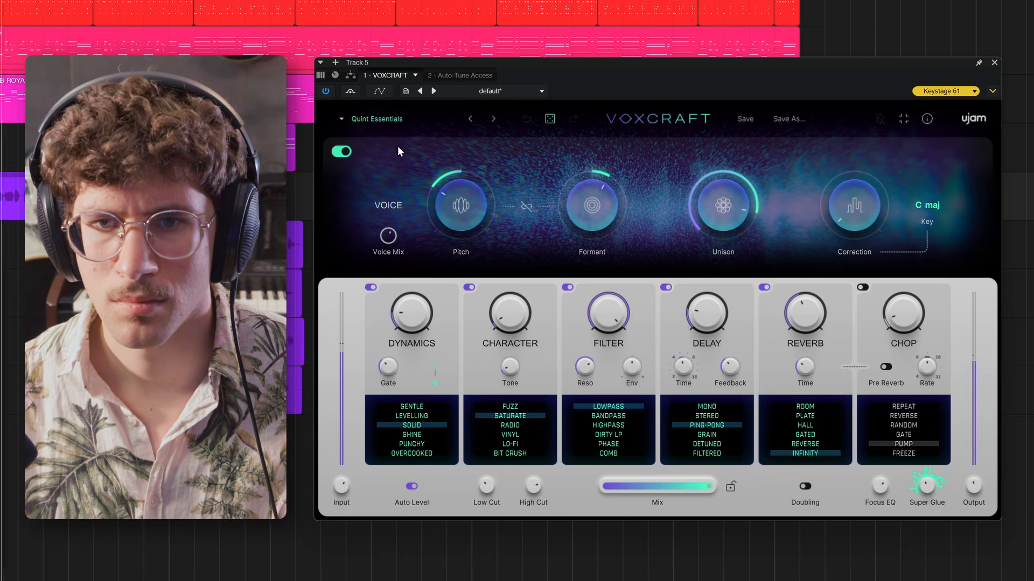
Load the Podcast Pro preset from Spoken Word and replace it with Toxic Goblin from Voice Change
{"action": "left_click", "coordinate": [399, 114]}
{"action": "mouse_move", "coordinate": [403, 143]}
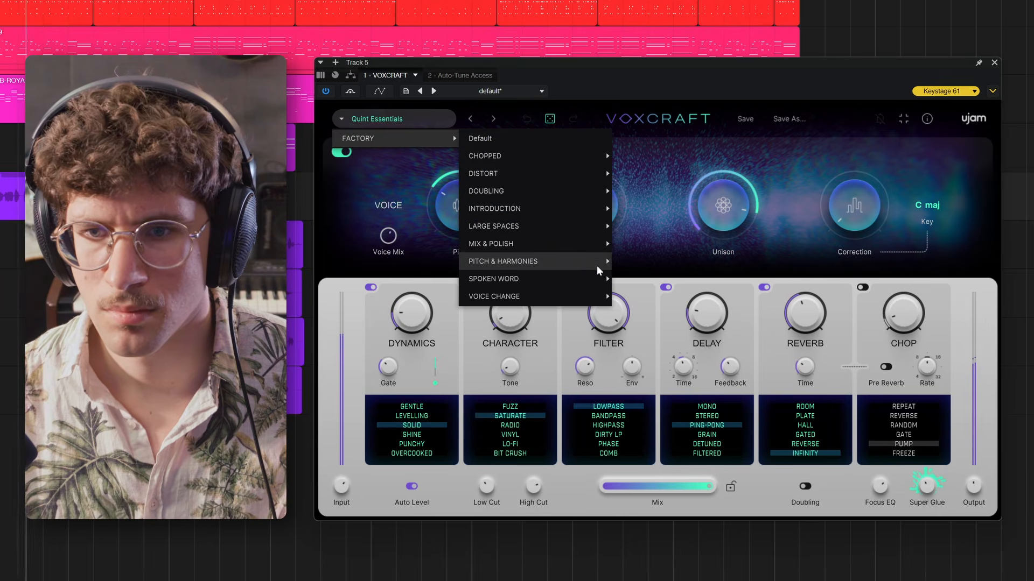
{"action": "mouse_move", "coordinate": [583, 265]}
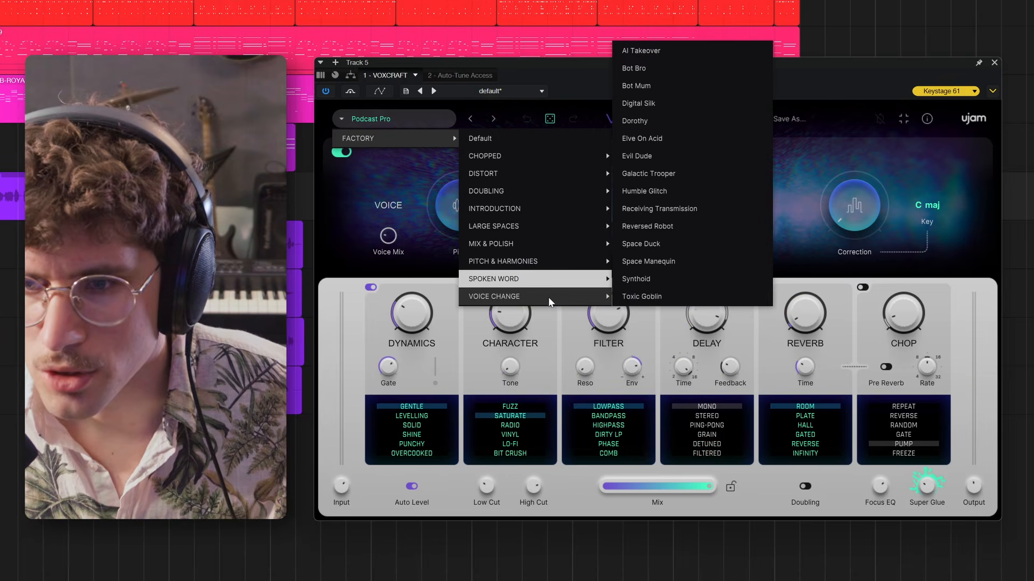
{"action": "left_click", "coordinate": [660, 296]}
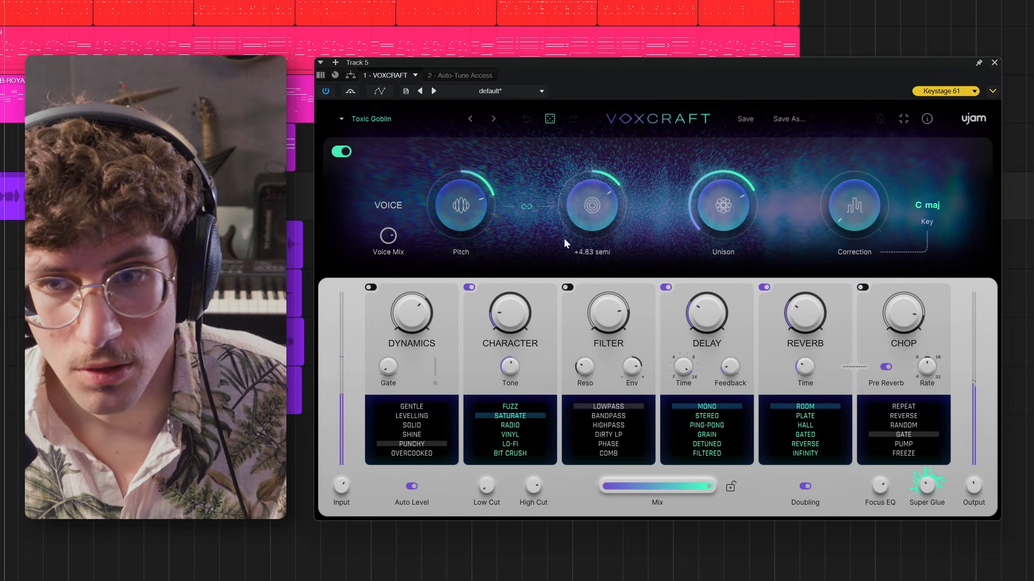
Load the Bot Mum preset from the Voice Change category and turn off its Character section
{"action": "left_click", "coordinate": [415, 121]}
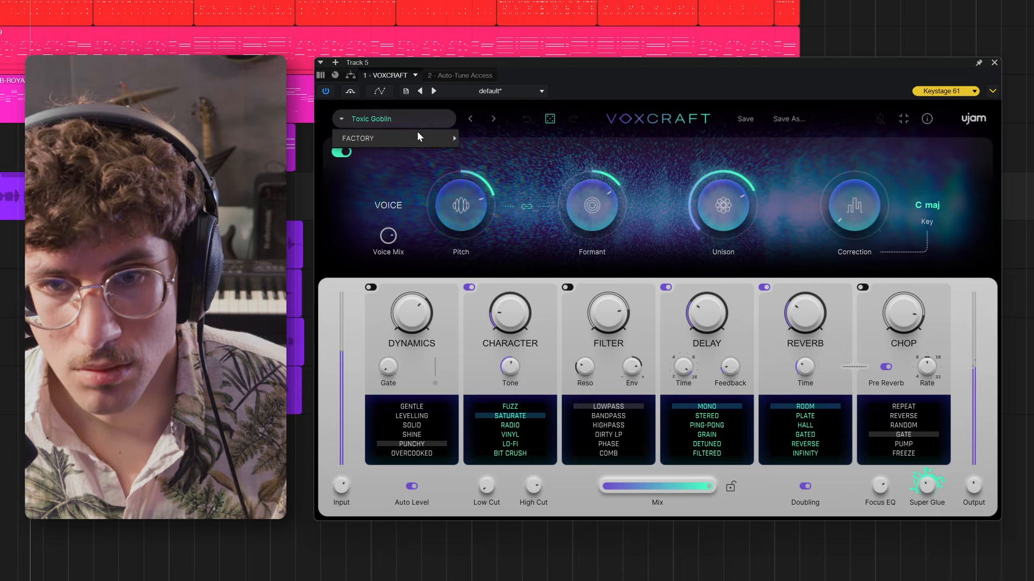
{"action": "mouse_move", "coordinate": [409, 138]}
{"action": "mouse_move", "coordinate": [517, 287]}
{"action": "left_click", "coordinate": [646, 138]}
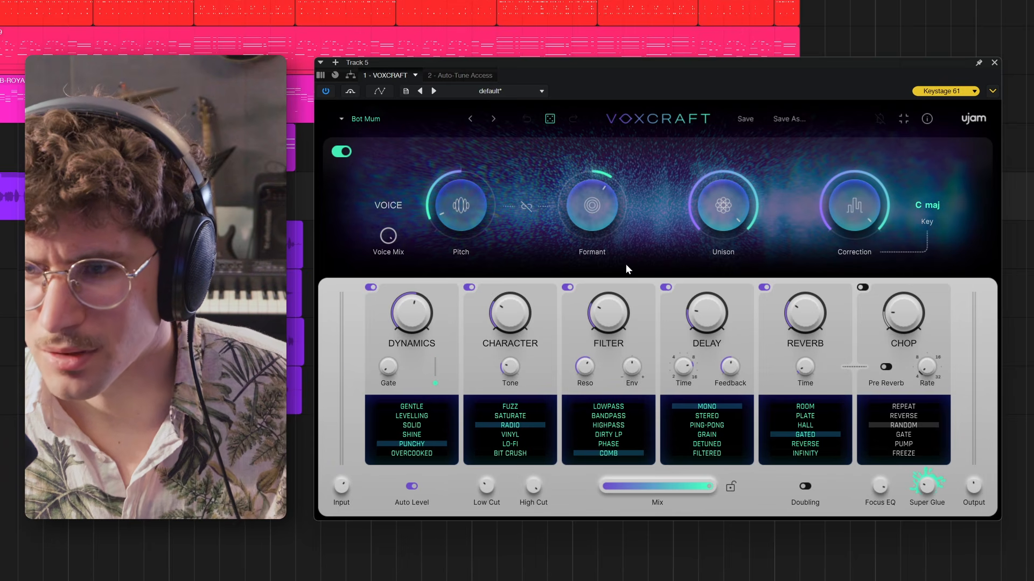
{"action": "left_click", "coordinate": [469, 287]}
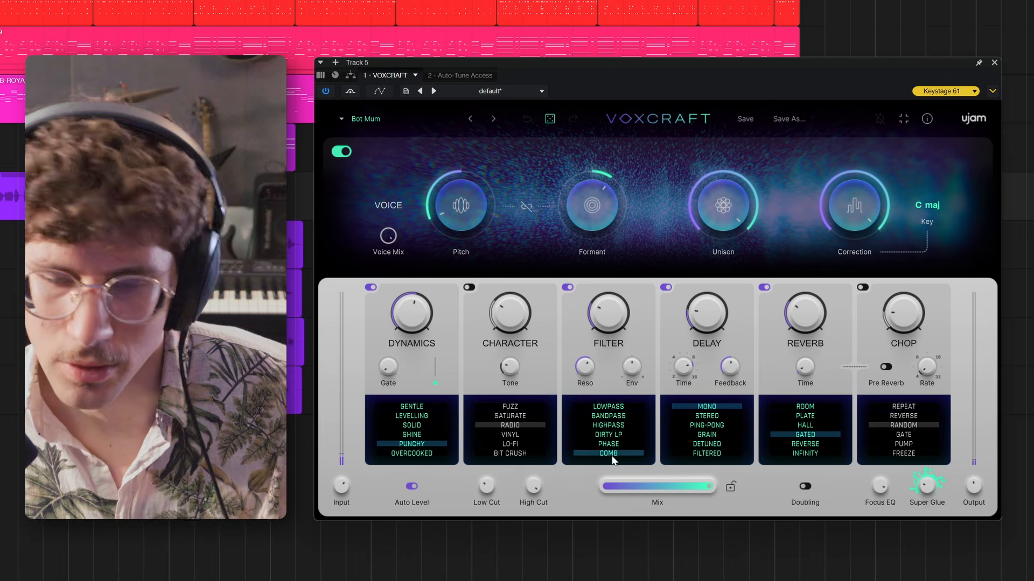
Bypass and re-enable the Bot Mum preset's Voice section to compare, and load the Default preset
{"action": "left_click", "coordinate": [349, 152]}
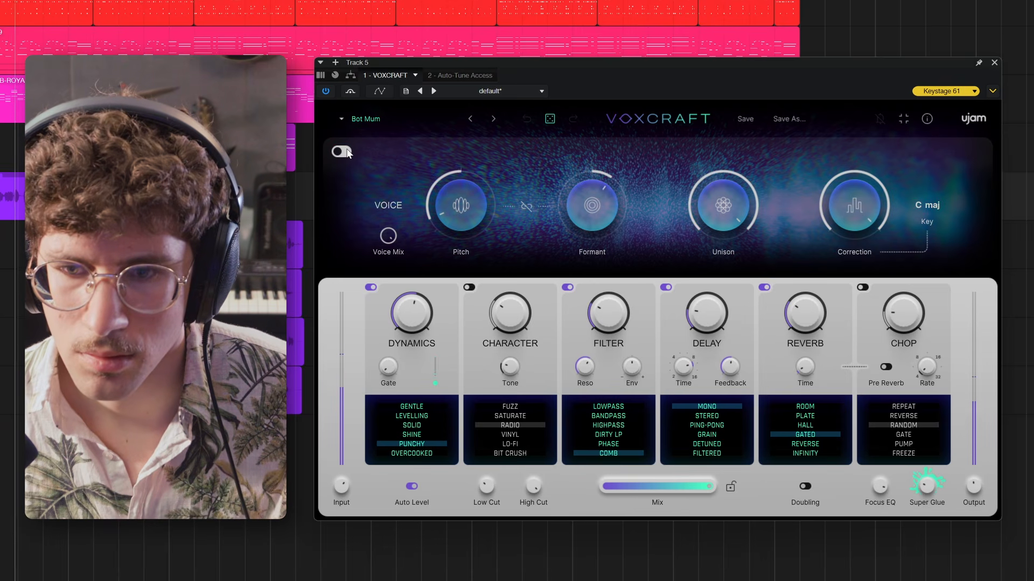
{"action": "left_click", "coordinate": [344, 152]}
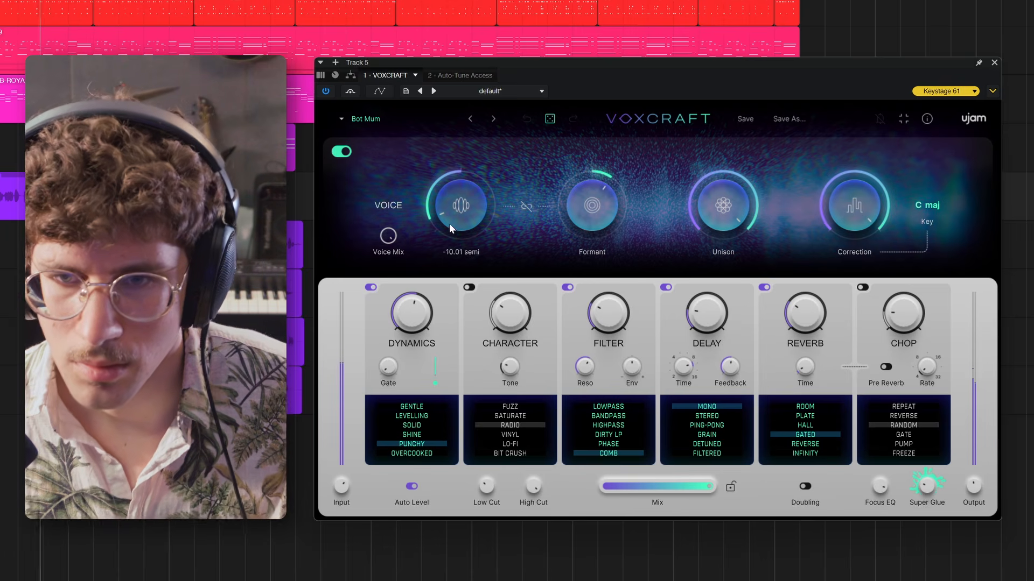
{"action": "left_click", "coordinate": [366, 118]}
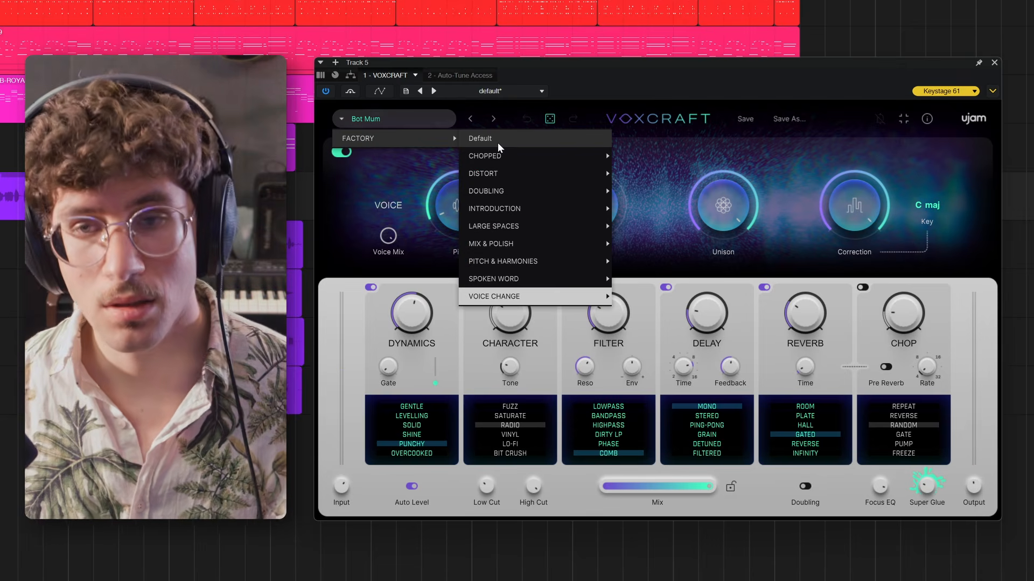
{"action": "left_click", "coordinate": [497, 139]}
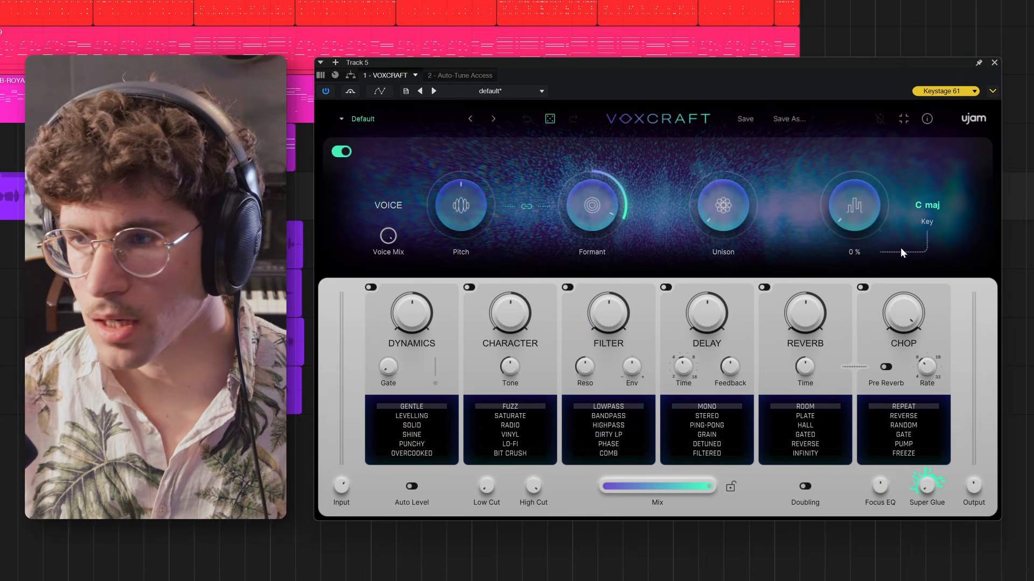
Reset the Default preset's Formant to its centre position and raise the Correction well above its midpoint
{"action": "left_click_drag", "start_coordinate": [861, 235], "coordinate": [857, 199]}
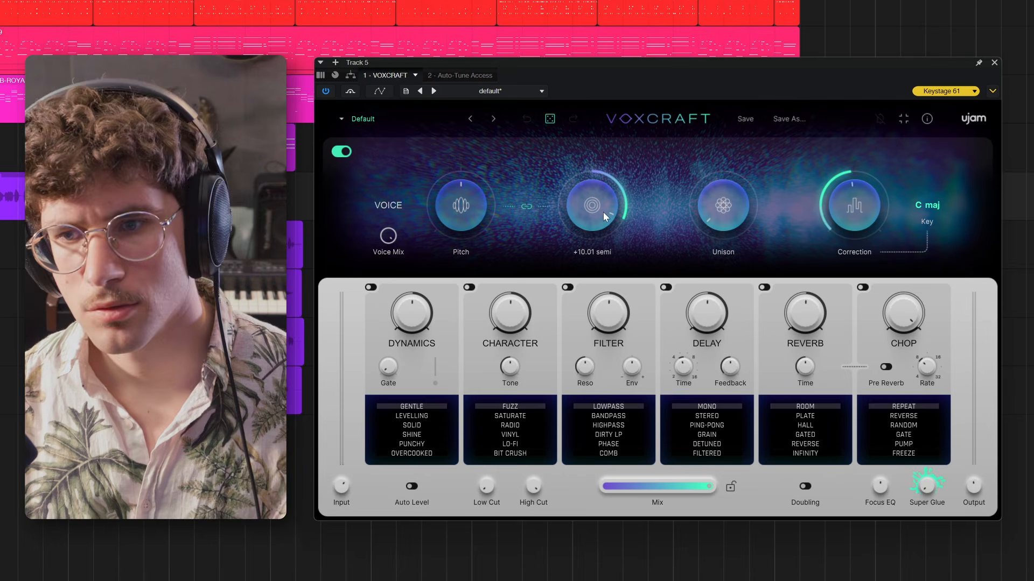
{"action": "double_click", "coordinate": [603, 212]}
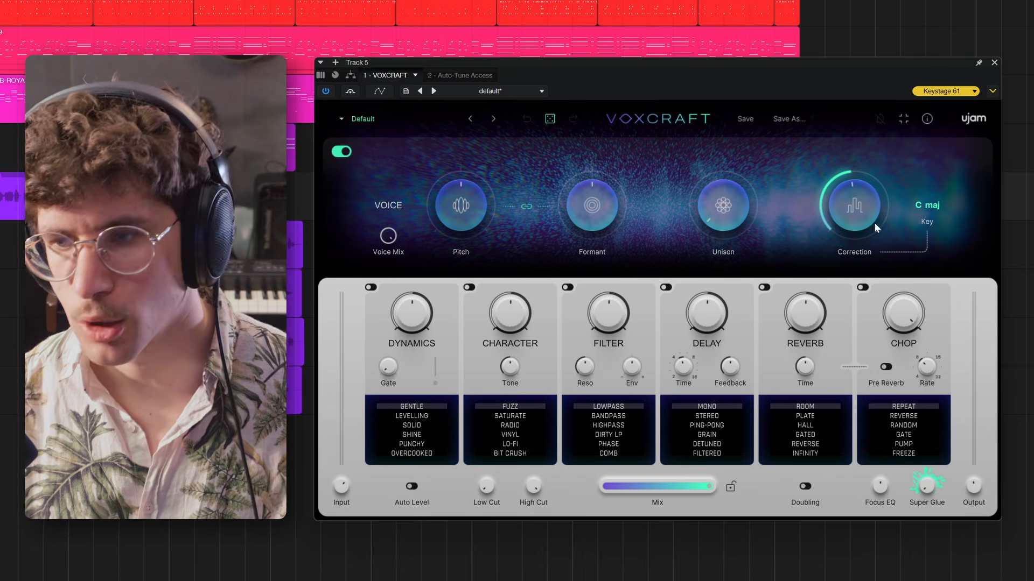
{"action": "mouse_move", "coordinate": [874, 200]}
{"action": "left_mouse_down"}
{"action": "mouse_move", "coordinate": [891, 163]}
{"action": "mouse_move", "coordinate": [867, 211]}
{"action": "mouse_move", "coordinate": [865, 183]}
{"action": "left_mouse_up"}
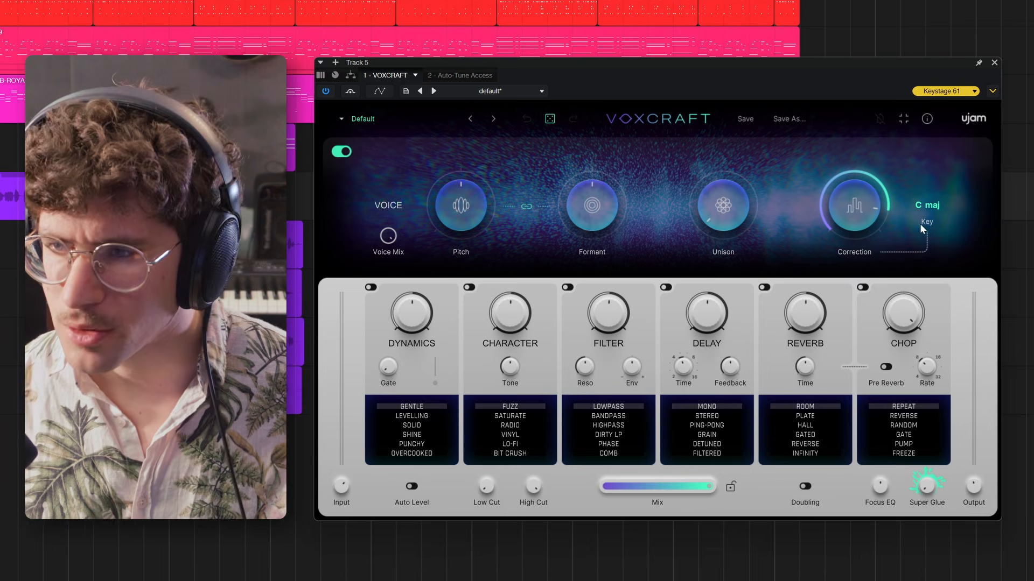
{"action": "mouse_move", "coordinate": [864, 205]}
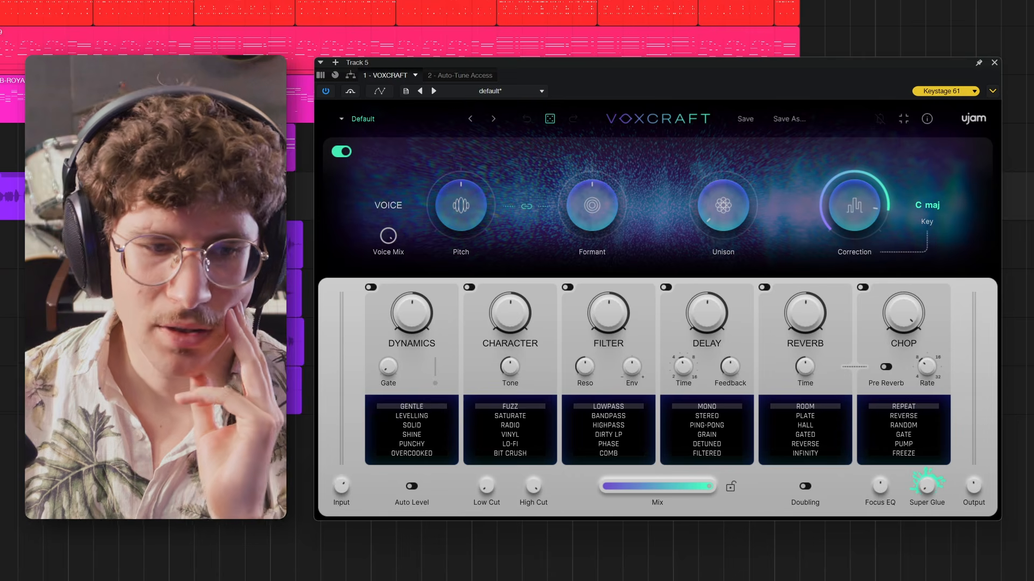
Show the Auto-Tune Access effect on Track 5 and move its window clear of the plugin area
{"action": "left_click", "coordinate": [459, 75]}
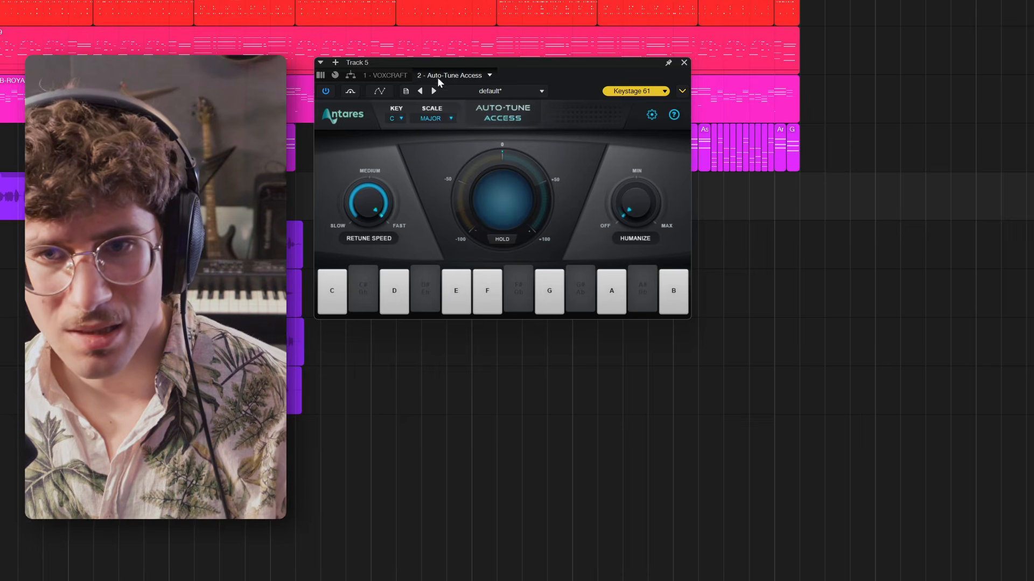
{"action": "left_click_drag", "start_coordinate": [435, 64], "coordinate": [600, 145]}
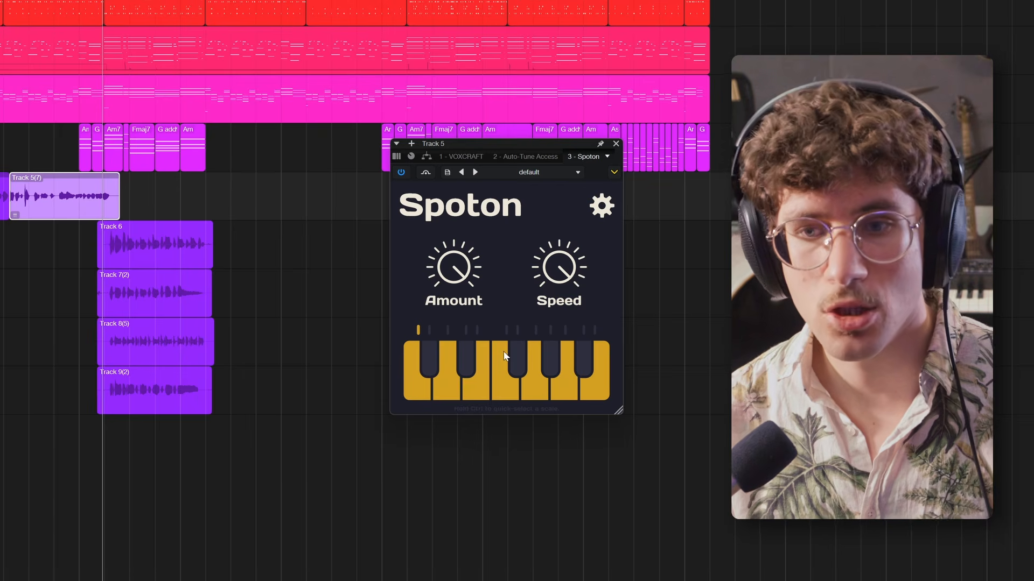
Lower Spoton's Speed to try a slower correction and reset it to 100%
{"action": "mouse_move", "coordinate": [466, 266]}
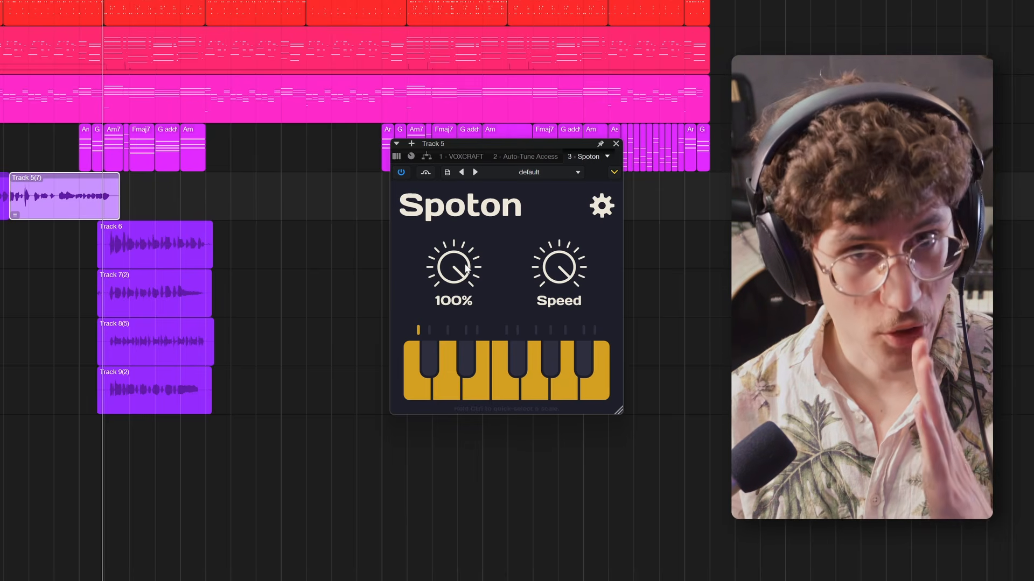
{"action": "mouse_move", "coordinate": [568, 280]}
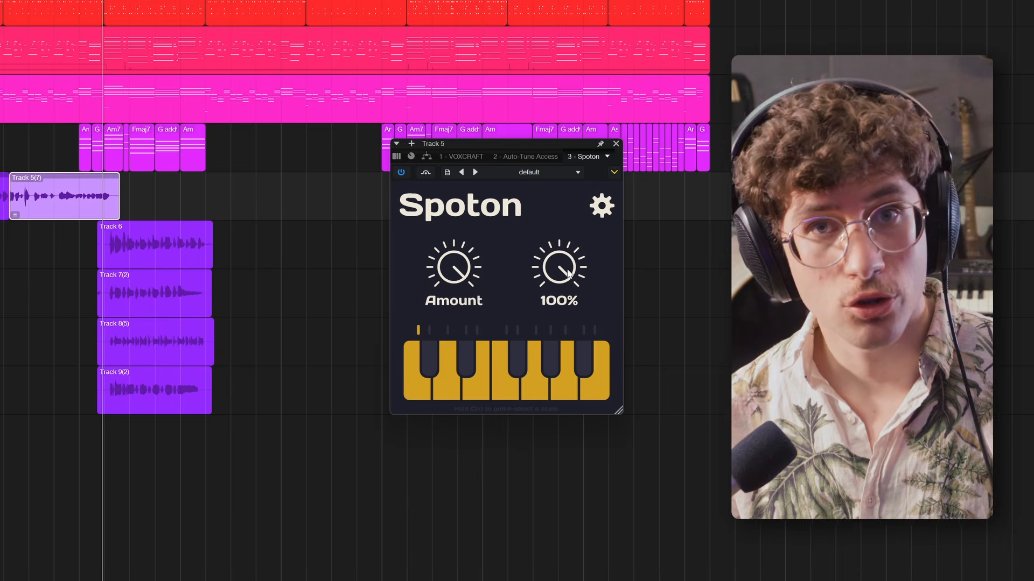
{"action": "left_click_drag", "start_coordinate": [569, 273], "coordinate": [567, 484]}
{"action": "double_click", "coordinate": [572, 276]}
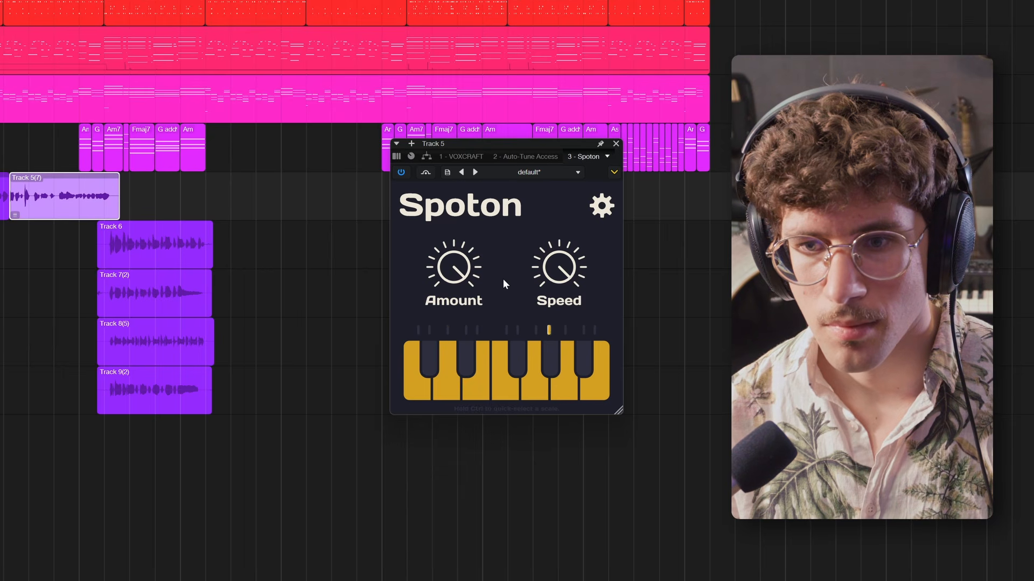
Set Spoton's Amount to 74% and reduce its Speed during playback, and bypass the effect
{"action": "left_click_drag", "start_coordinate": [454, 269], "coordinate": [455, 304]}
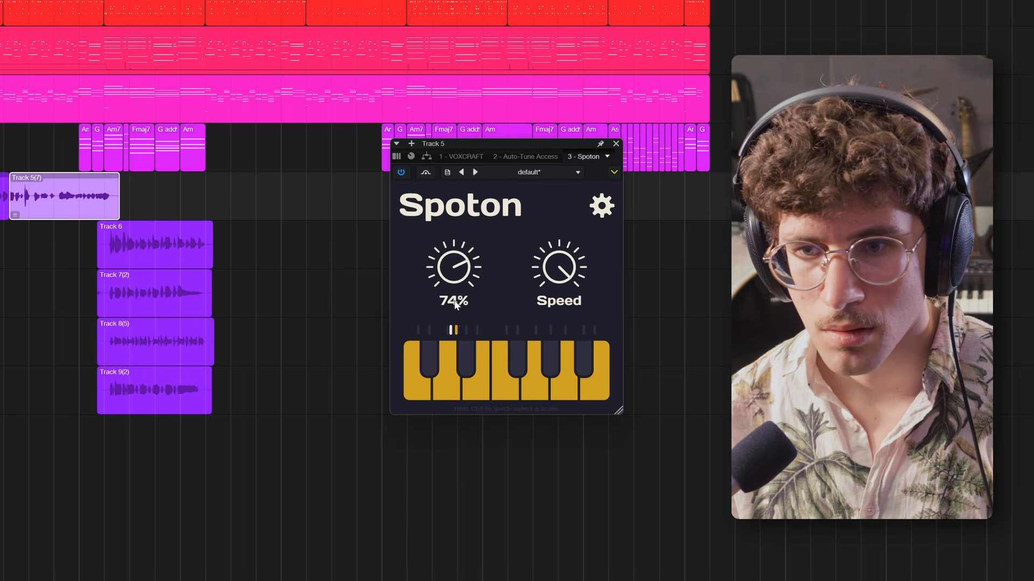
{"action": "left_click_drag", "start_coordinate": [559, 280], "coordinate": [555, 311]}
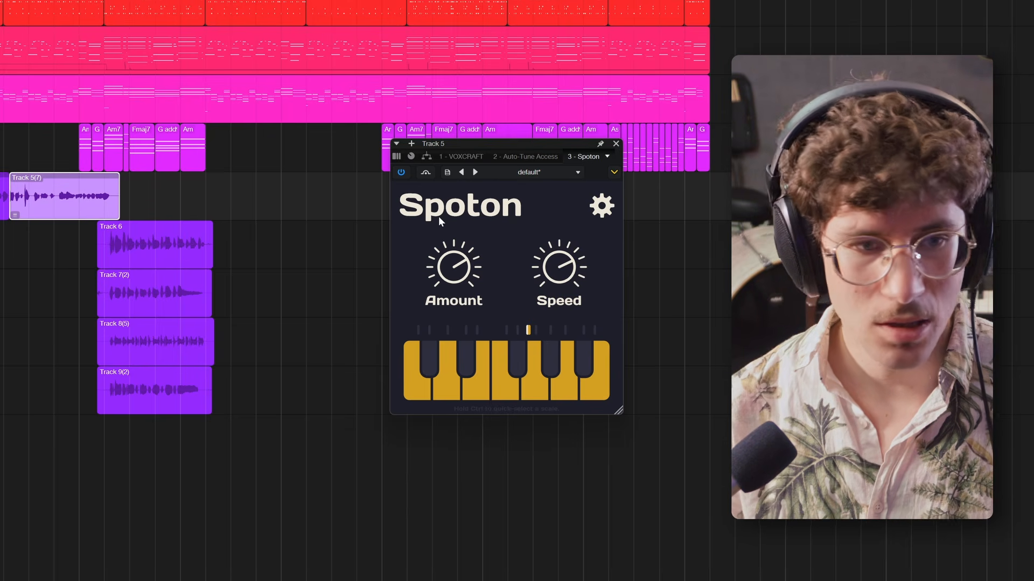
{"action": "left_click", "coordinate": [401, 172]}
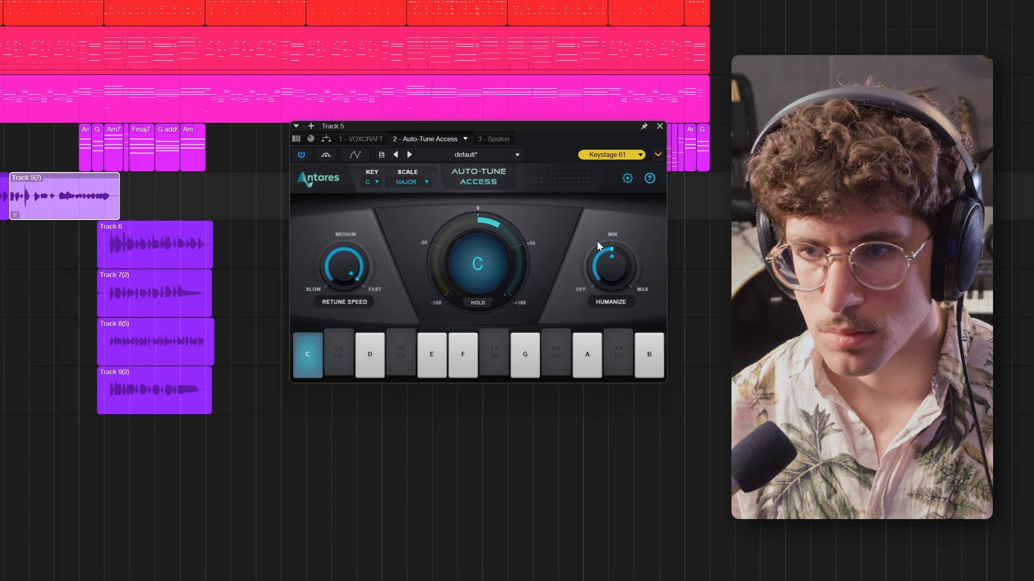
Set Auto-Tune Access's Retune Speed to Medium and its Humanize to maximum
{"action": "left_click_drag", "start_coordinate": [334, 257], "coordinate": [336, 273]}
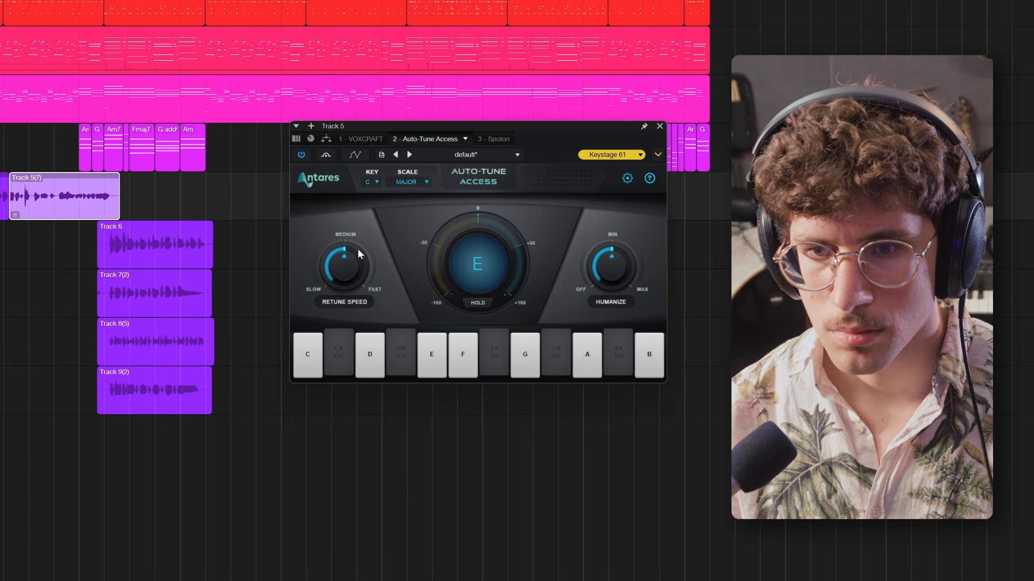
{"action": "left_click_drag", "start_coordinate": [358, 255], "coordinate": [354, 271]}
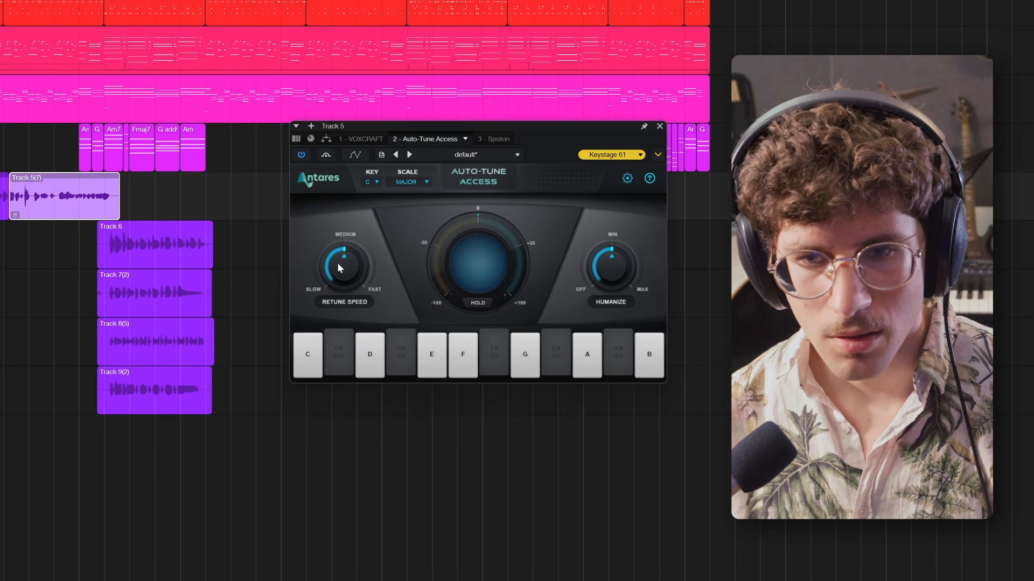
{"action": "left_click_drag", "start_coordinate": [618, 270], "coordinate": [622, 313]}
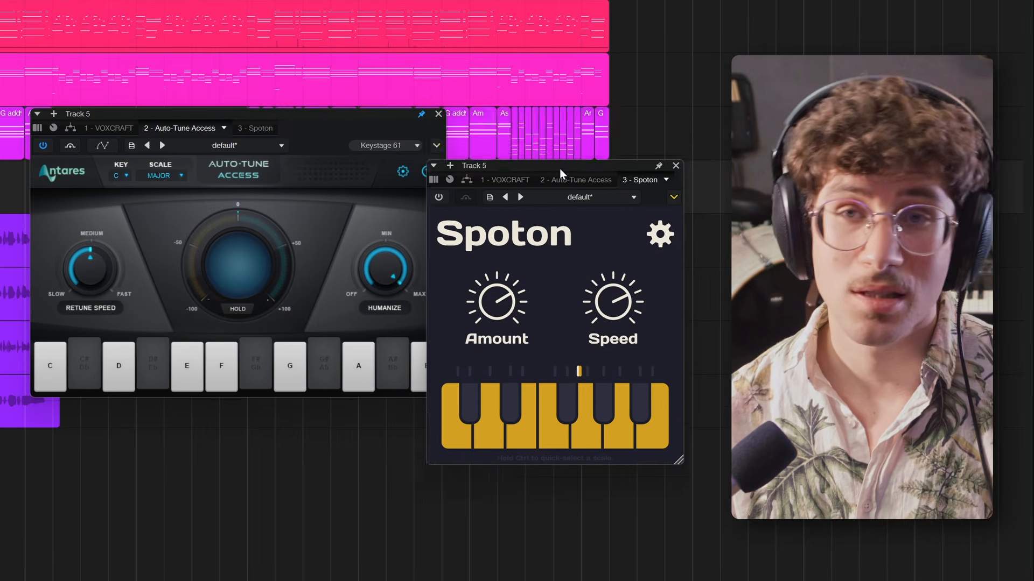
Arrange the Auto-Tune Access and Spoton windows side by side and readjust Spoton's Amount
{"action": "left_click_drag", "start_coordinate": [560, 169], "coordinate": [582, 123]}
{"action": "mouse_move", "coordinate": [356, 115]}
{"action": "left_mouse_down"}
{"action": "mouse_move", "coordinate": [346, 138]}
{"action": "mouse_move", "coordinate": [370, 118]}
{"action": "mouse_move", "coordinate": [353, 124]}
{"action": "left_mouse_up"}
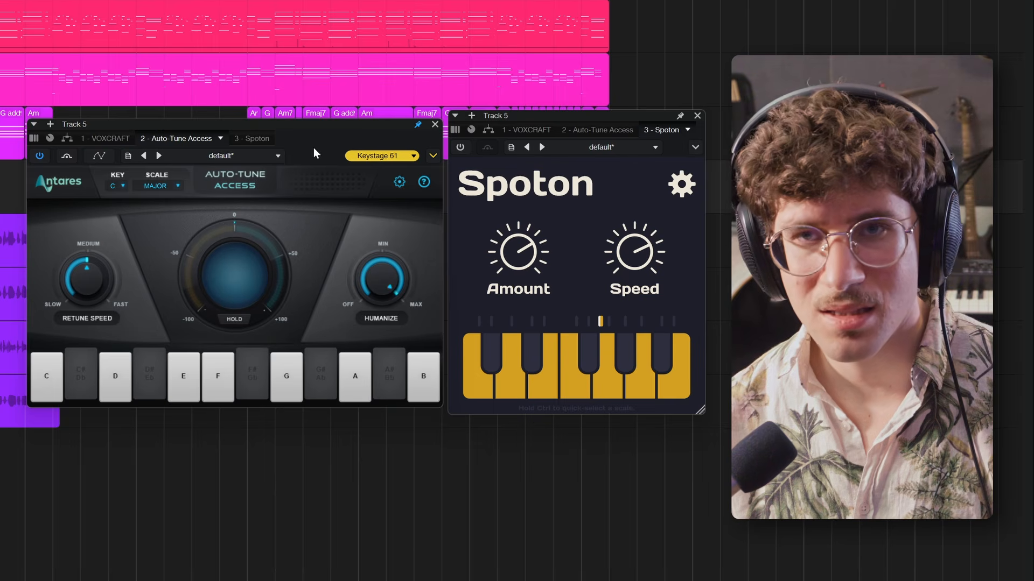
{"action": "mouse_move", "coordinate": [555, 116]}
{"action": "left_mouse_down"}
{"action": "mouse_move", "coordinate": [580, 118]}
{"action": "mouse_move", "coordinate": [554, 121]}
{"action": "left_mouse_up"}
{"action": "mouse_move", "coordinate": [526, 235]}
{"action": "left_click_drag", "start_coordinate": [527, 269], "coordinate": [526, 242]}
Try VOXCRAFT's Correction at 76% and raise it to 86%
{"action": "left_click", "coordinate": [98, 193]}
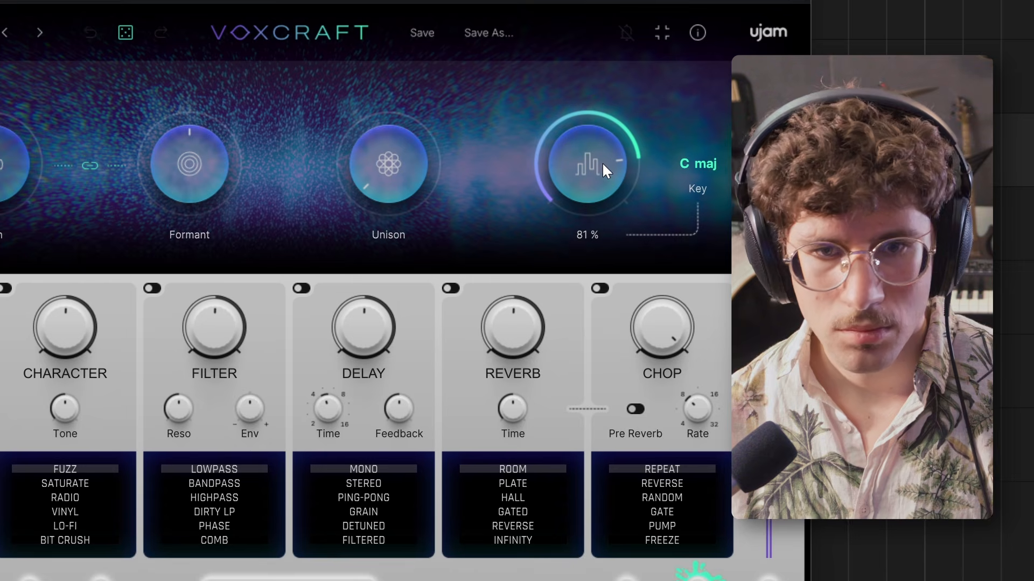
{"action": "mouse_move", "coordinate": [581, 146]}
{"action": "left_mouse_down"}
{"action": "mouse_move", "coordinate": [577, 163]}
{"action": "mouse_move", "coordinate": [576, 154]}
{"action": "left_mouse_up"}
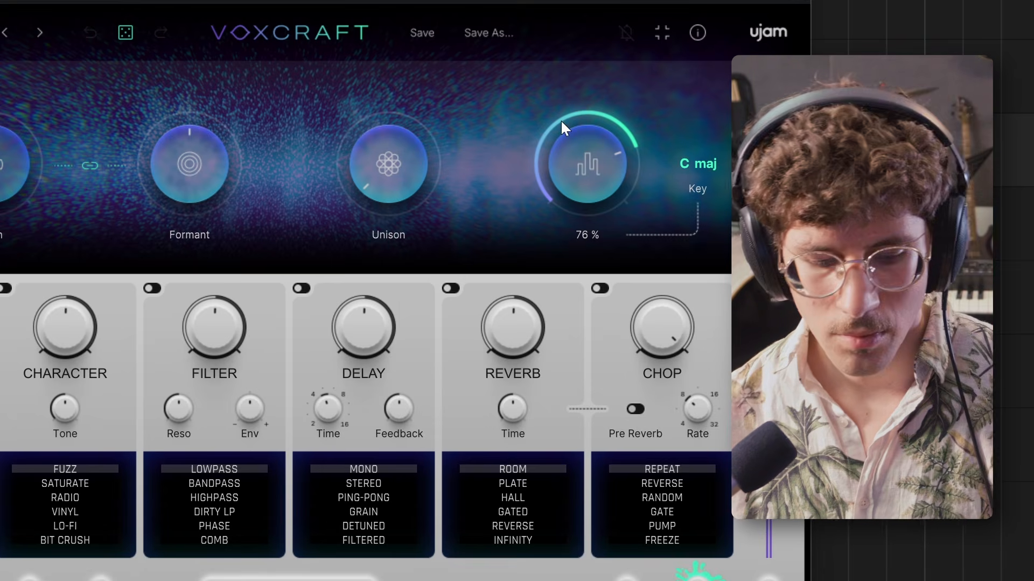
{"action": "left_click_drag", "start_coordinate": [571, 154], "coordinate": [570, 135]}
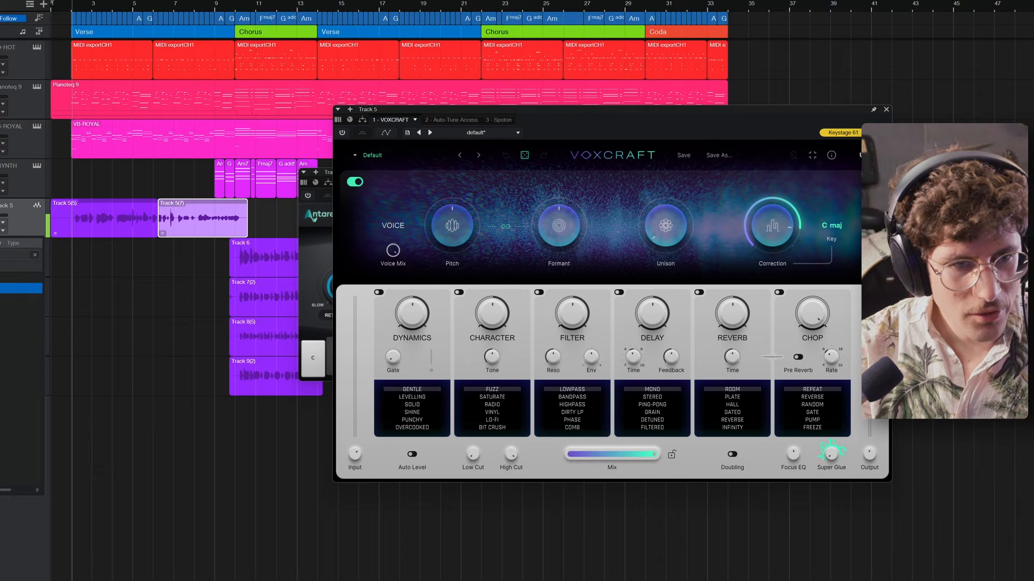
Add the MAutoPitch effect to Track 5 as the fourth insert
{"action": "key", "text": "Down"}
{"action": "key", "text": "Down"}
{"action": "key", "text": "Down"}
{"action": "key", "text": "Return"}
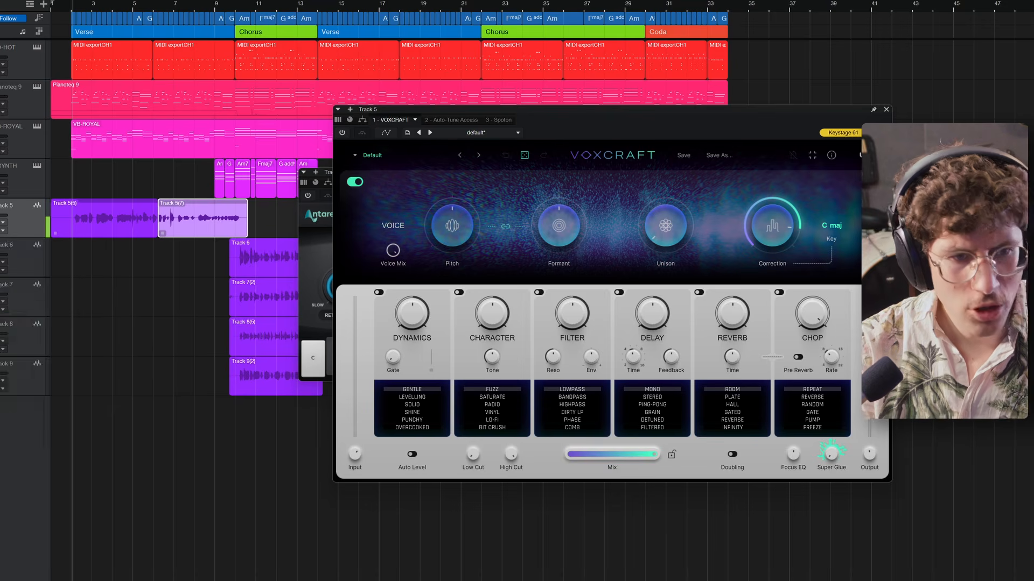
Move the VOXCRAFT window aside and raise MAutoPitch's Depth slightly while listening to the vocal
{"action": "mouse_move", "coordinate": [457, 107]}
{"action": "left_mouse_down"}
{"action": "mouse_move", "coordinate": [460, 143]}
{"action": "mouse_move", "coordinate": [448, 121]}
{"action": "mouse_move", "coordinate": [472, 119]}
{"action": "left_mouse_up"}
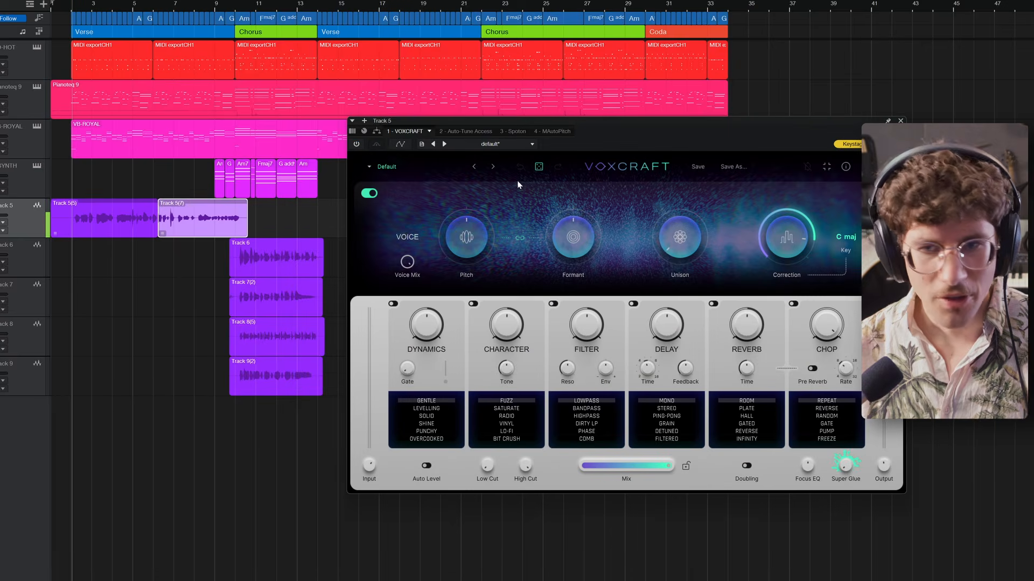
{"action": "left_click_drag", "start_coordinate": [597, 124], "coordinate": [312, 112]}
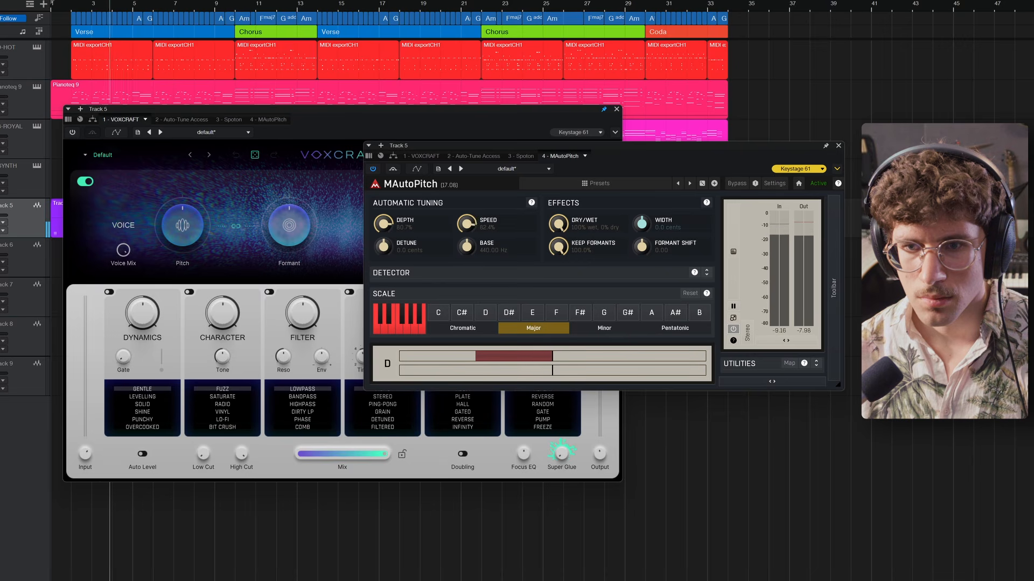
{"action": "left_click_drag", "start_coordinate": [409, 228], "coordinate": [408, 221]}
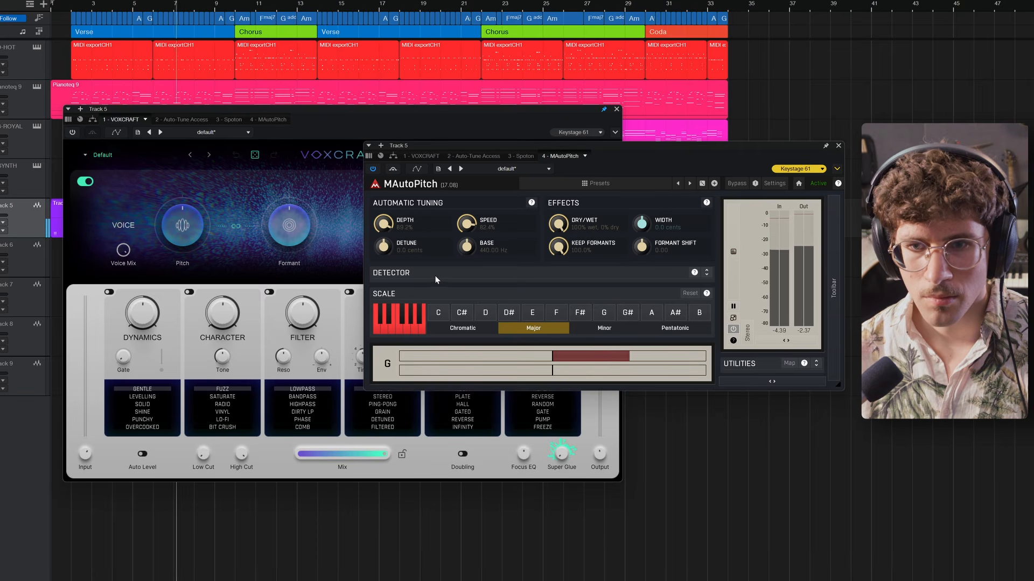
{"action": "key", "text": "space"}
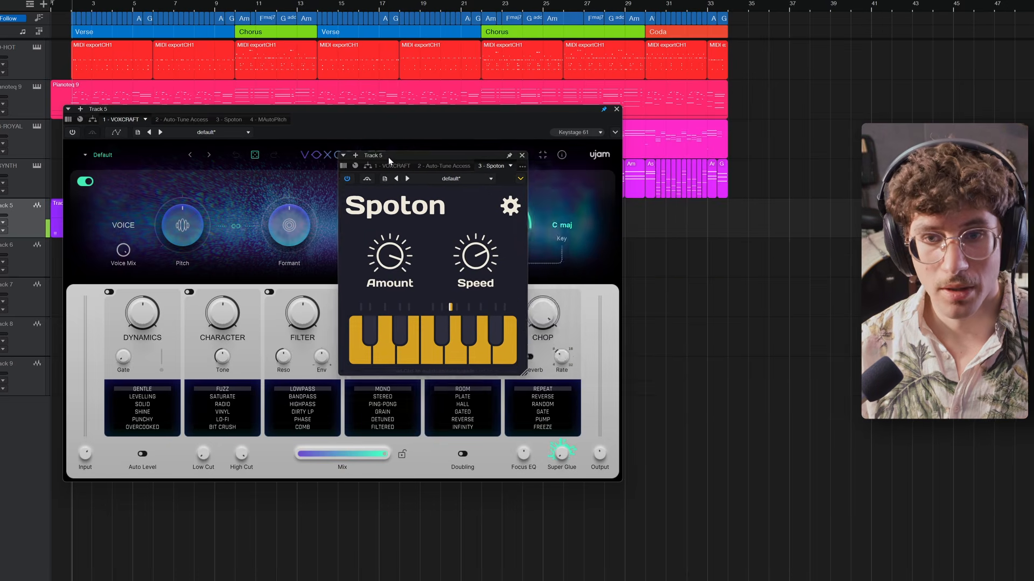
Reposition the Spoton window and readjust its Speed and Amount while playing the vocal
{"action": "left_click_drag", "start_coordinate": [389, 158], "coordinate": [427, 167]}
{"action": "key", "text": "space"}
{"action": "left_click_drag", "start_coordinate": [512, 268], "coordinate": [515, 247]}
{"action": "left_click_drag", "start_coordinate": [429, 269], "coordinate": [434, 277]}
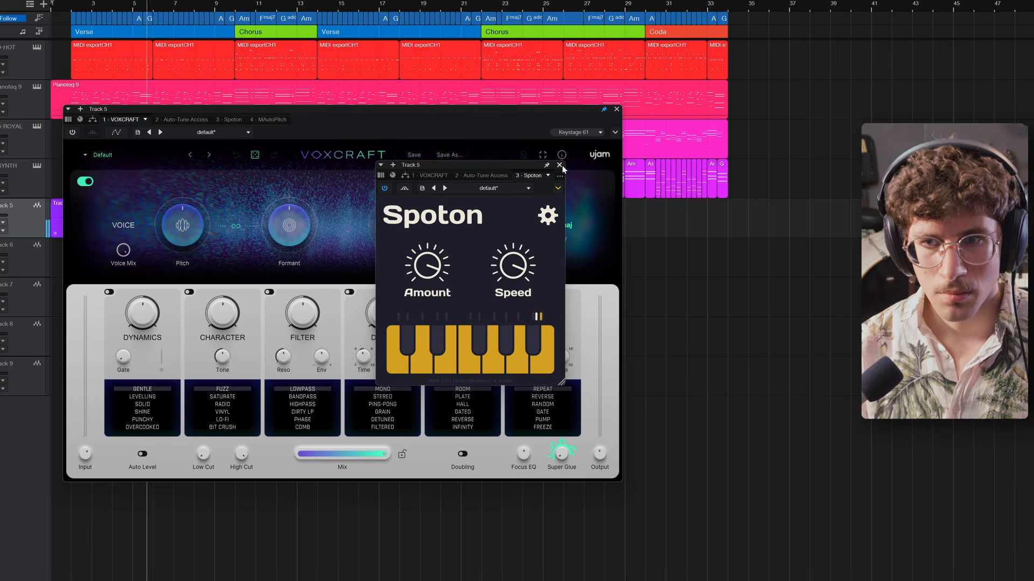
{"action": "key", "text": "space"}
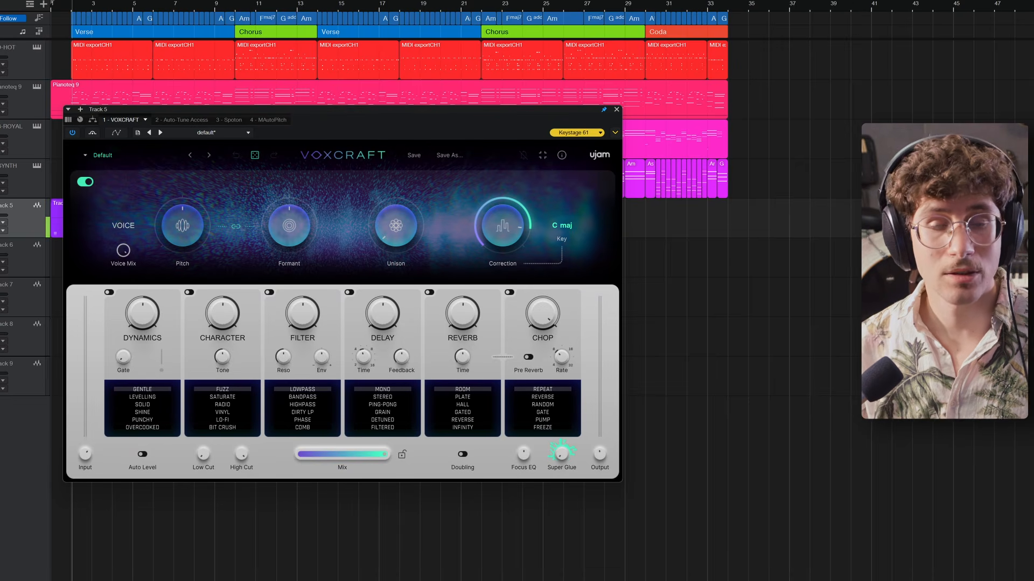
Lower VOXCRAFT's Correction slightly while listening to the vocal
{"action": "mouse_move", "coordinate": [516, 227]}
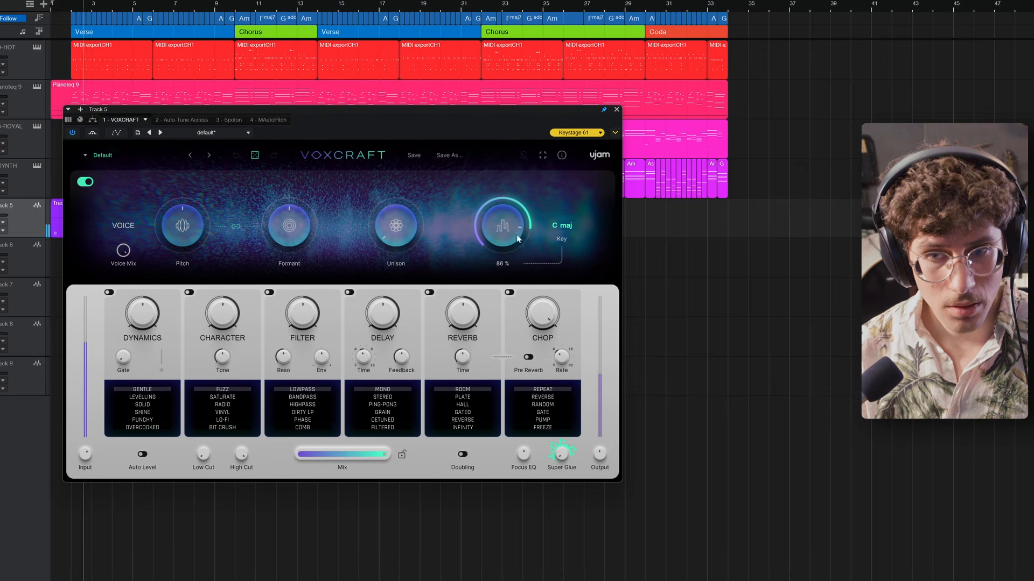
{"action": "mouse_move", "coordinate": [515, 223]}
{"action": "left_mouse_down"}
{"action": "mouse_move", "coordinate": [518, 192]}
{"action": "mouse_move", "coordinate": [509, 237]}
{"action": "left_mouse_up"}
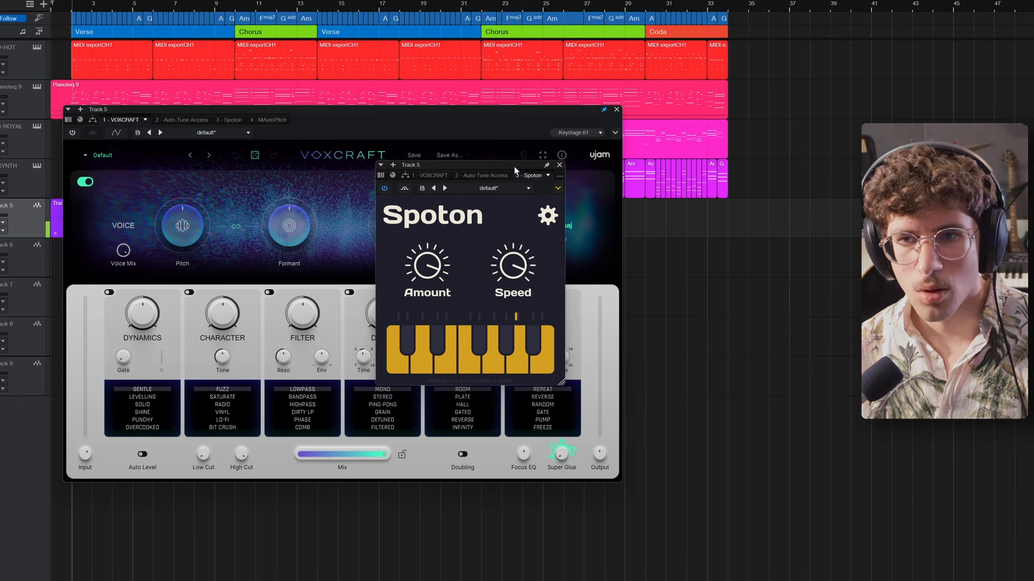
Reposition the Spoton and VOXCRAFT windows and play the song to hear VOXCRAFT's pitch correction in the mix
{"action": "left_click_drag", "start_coordinate": [515, 167], "coordinate": [521, 174]}
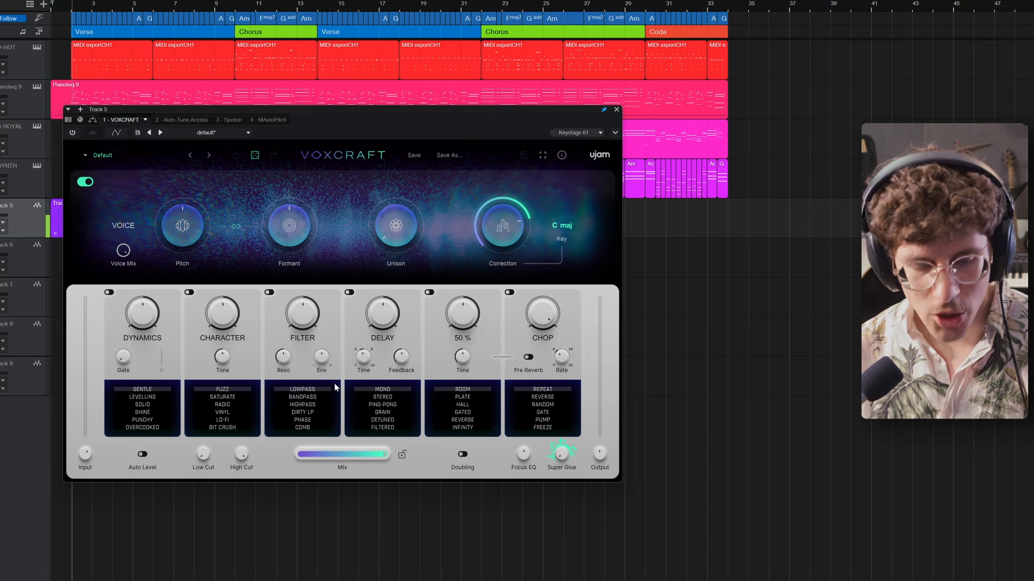
{"action": "left_click_drag", "start_coordinate": [349, 111], "coordinate": [501, 124]}
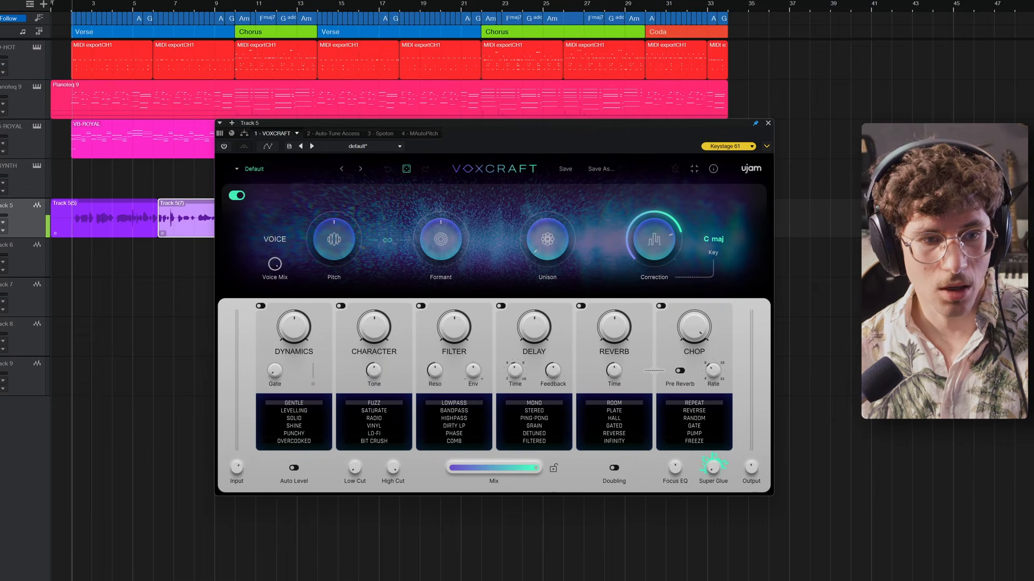
{"action": "key", "text": "space"}
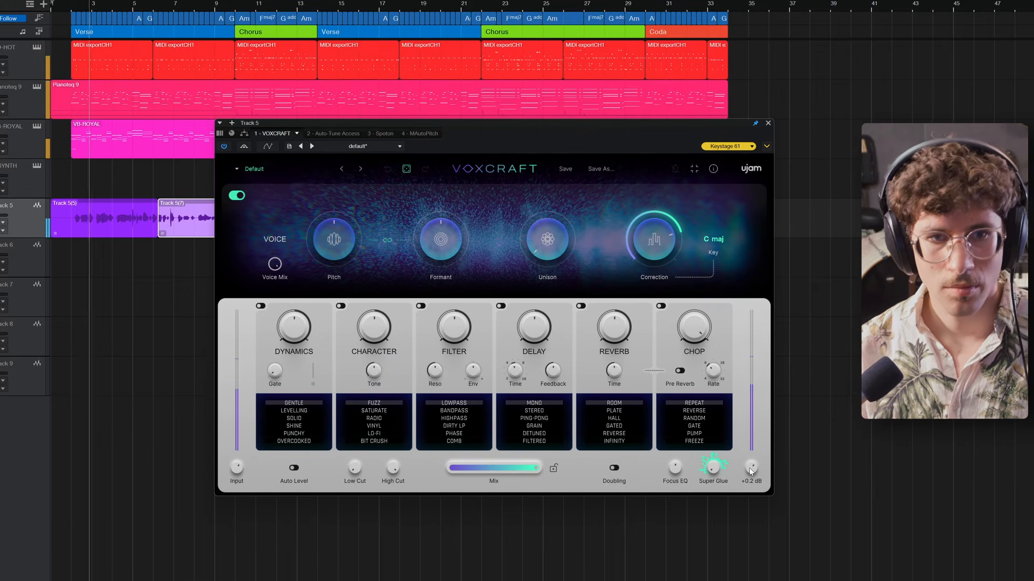
Stop playback and try VOXCRAFT's linked Pitch and Formant at about +4.61 and -5.70 semitones
{"action": "mouse_move", "coordinate": [655, 238]}
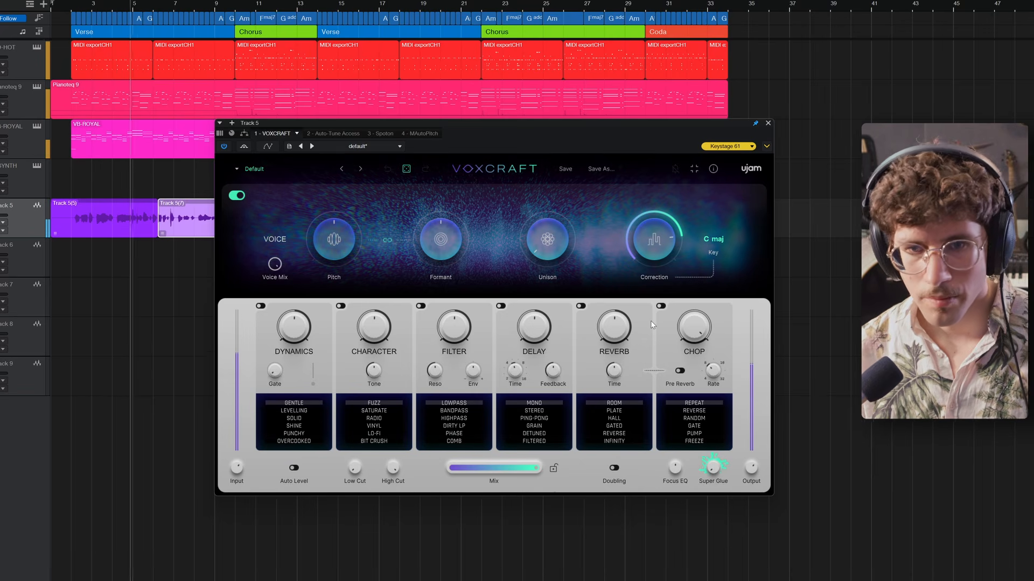
{"action": "key", "text": "space"}
{"action": "mouse_move", "coordinate": [755, 470]}
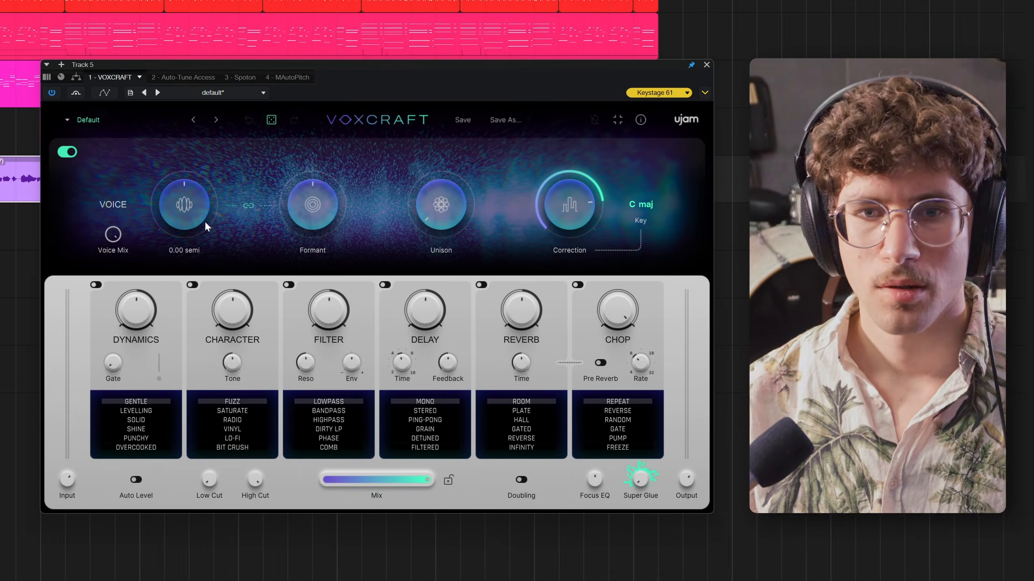
{"action": "mouse_move", "coordinate": [180, 218]}
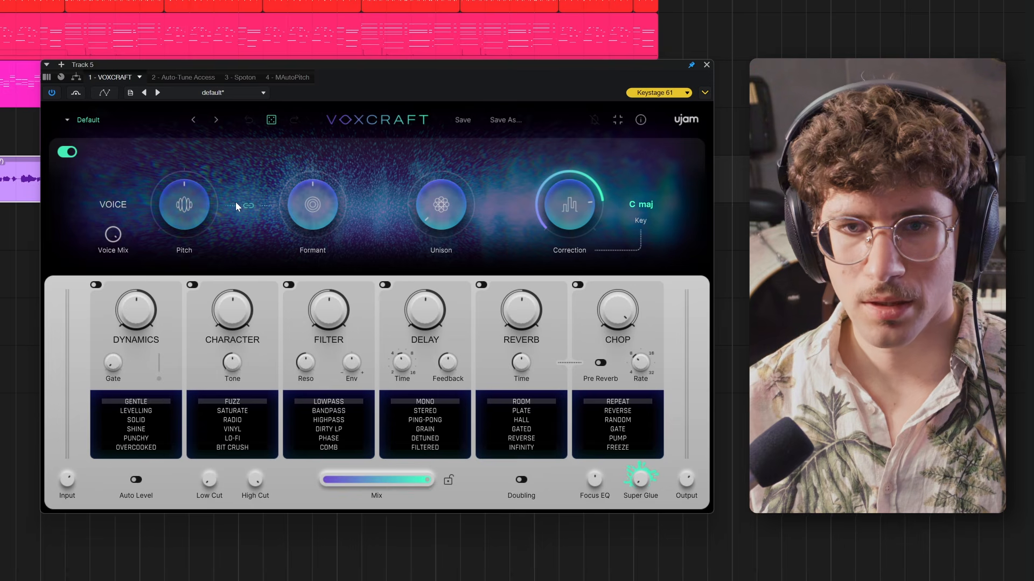
{"action": "left_click_drag", "start_coordinate": [179, 218], "coordinate": [186, 189]}
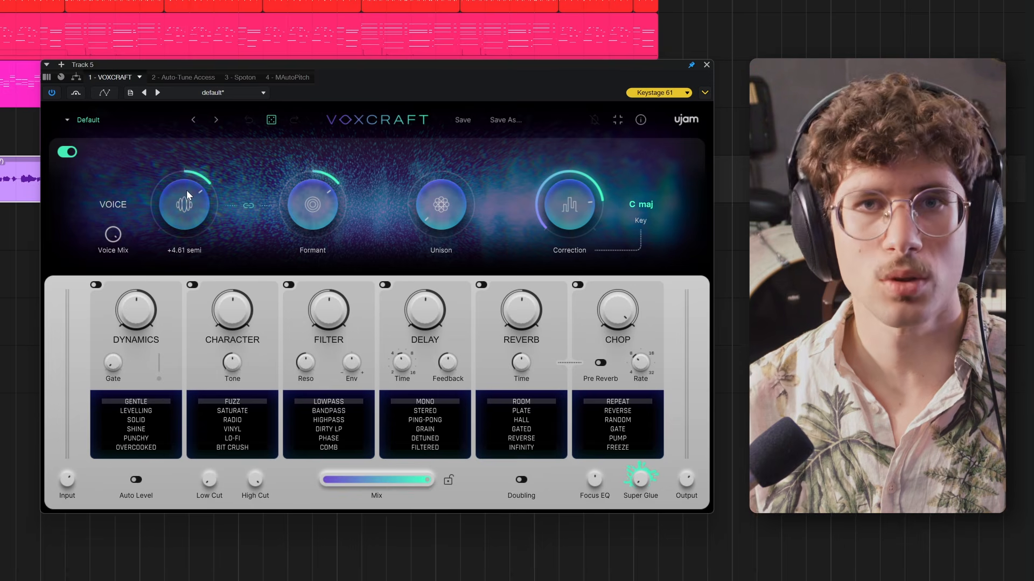
{"action": "left_click_drag", "start_coordinate": [182, 214], "coordinate": [162, 263]}
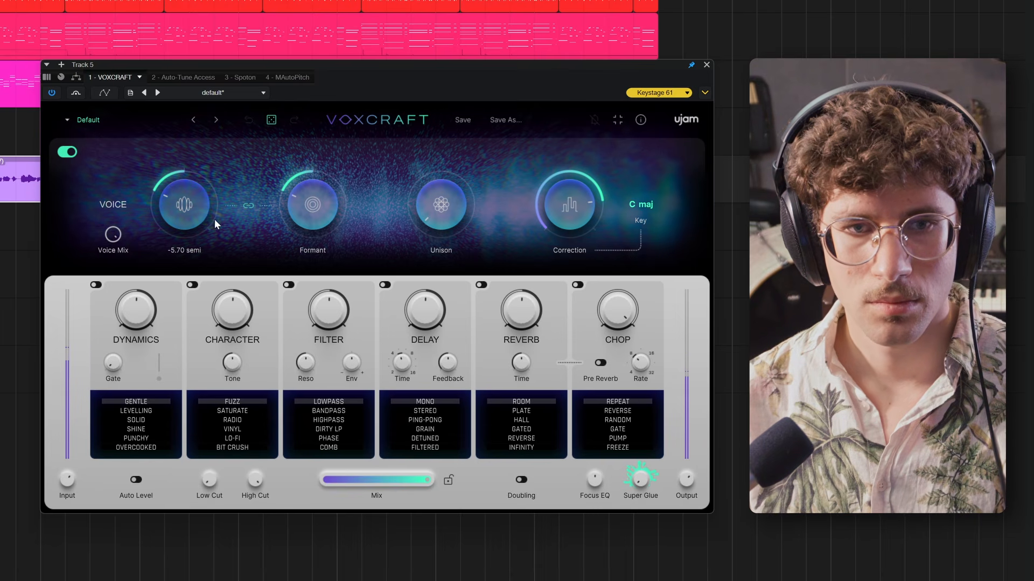
Unlink Formant from Pitch, raise Pitch to +12.00 semitones against varied Formant settings, and reset Formant to zero
{"action": "left_click", "coordinate": [247, 205]}
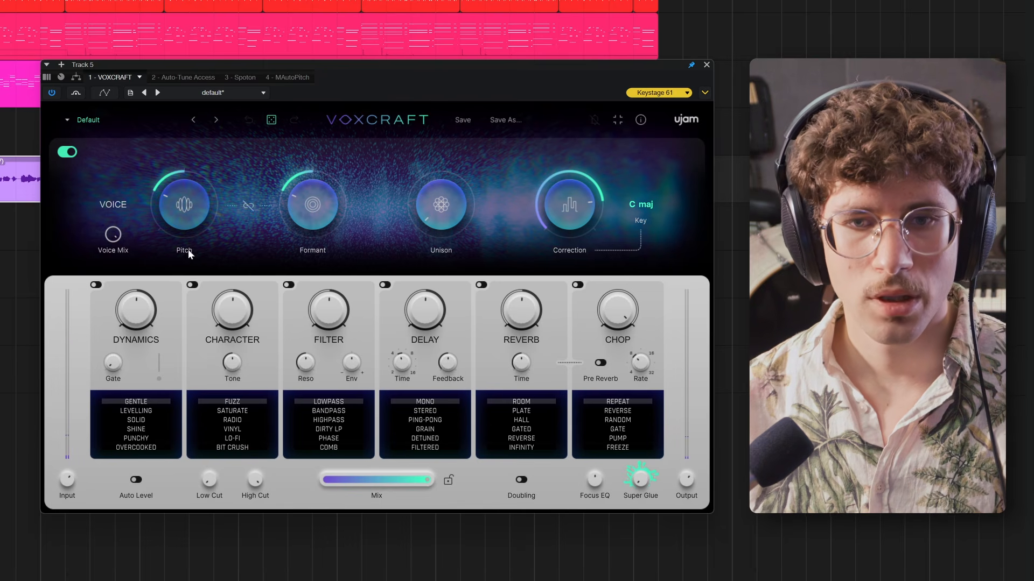
{"action": "left_click_drag", "start_coordinate": [295, 212], "coordinate": [333, 164]}
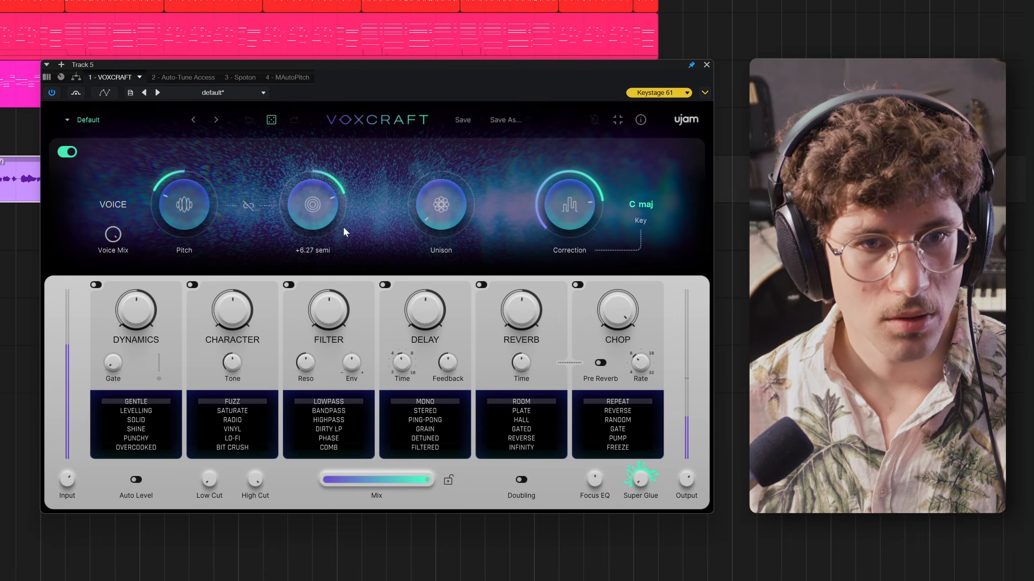
{"action": "left_click_drag", "start_coordinate": [312, 230], "coordinate": [291, 239]}
{"action": "left_click_drag", "start_coordinate": [214, 145], "coordinate": [233, 188]}
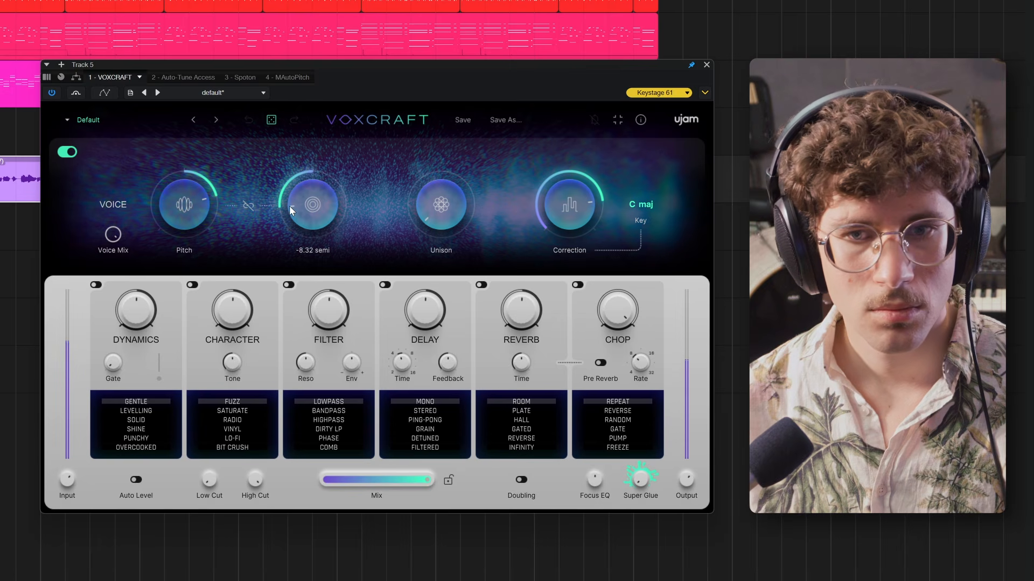
{"action": "left_click_drag", "start_coordinate": [286, 209], "coordinate": [281, 242]}
{"action": "left_click_drag", "start_coordinate": [200, 200], "coordinate": [221, 124]}
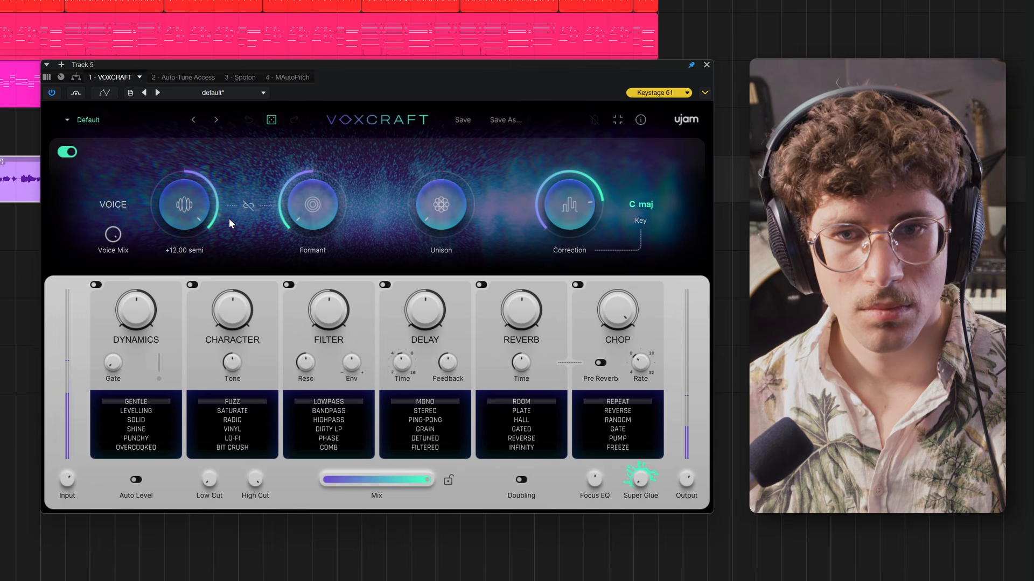
{"action": "double_click", "coordinate": [311, 206]}
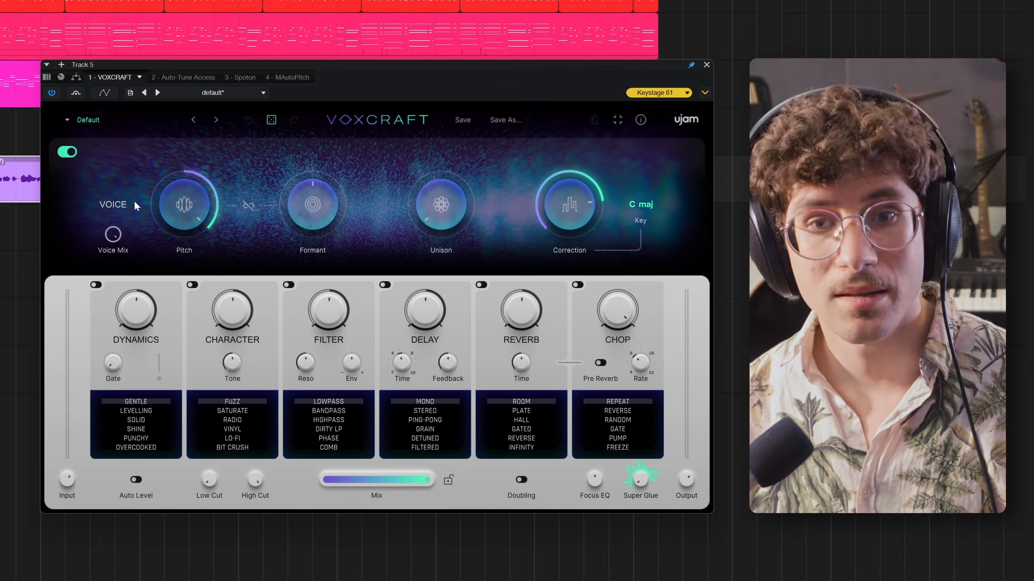
Blend the shifted voice with the original through Voice Mix at about 53 % and above, and reset Pitch and Formant to zero
{"action": "left_click_drag", "start_coordinate": [125, 235], "coordinate": [112, 269]}
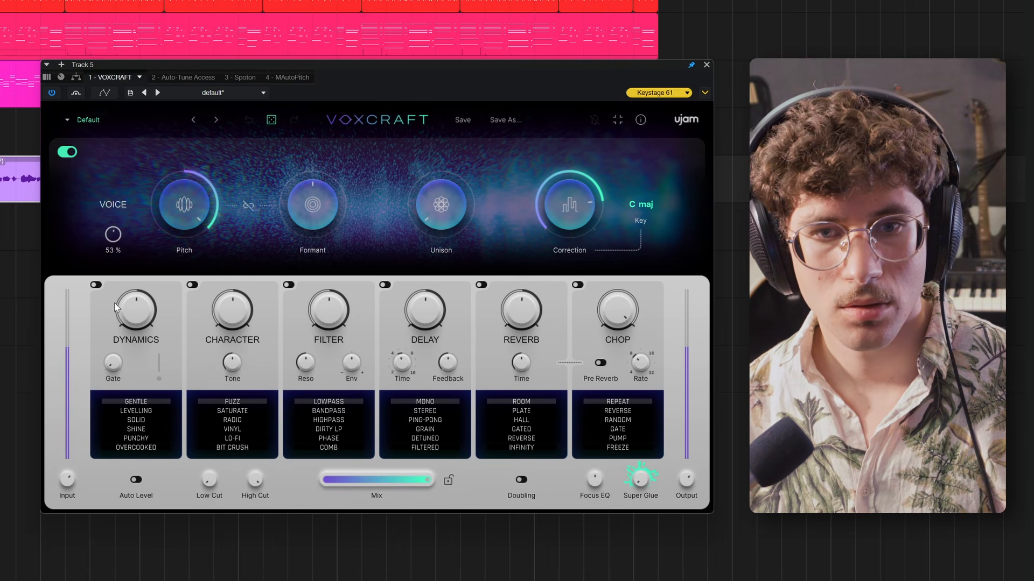
{"action": "left_click_drag", "start_coordinate": [310, 205], "coordinate": [288, 309]}
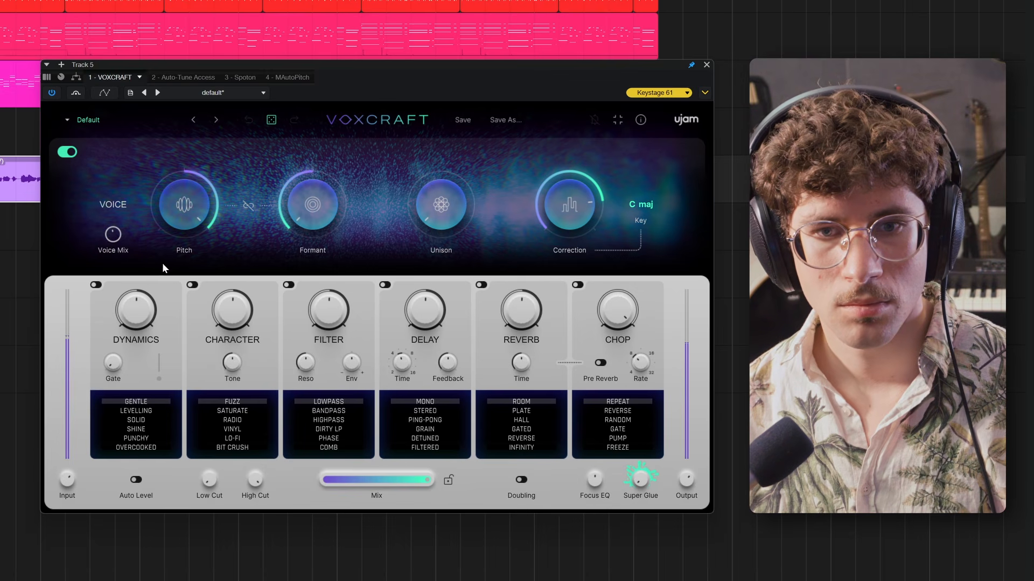
{"action": "left_click_drag", "start_coordinate": [120, 211], "coordinate": [124, 203]}
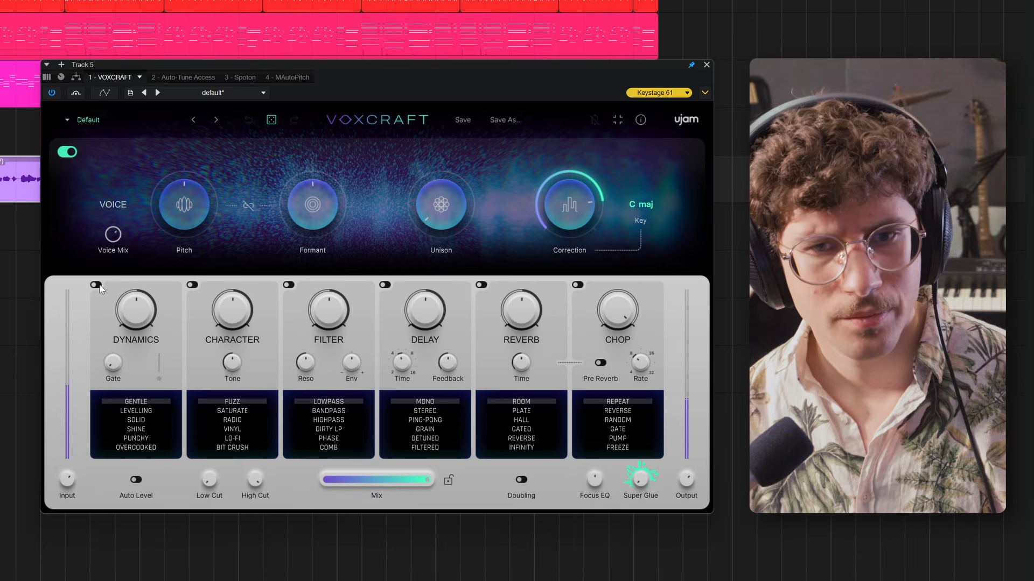
{"action": "left_click_drag", "start_coordinate": [114, 236], "coordinate": [115, 231]}
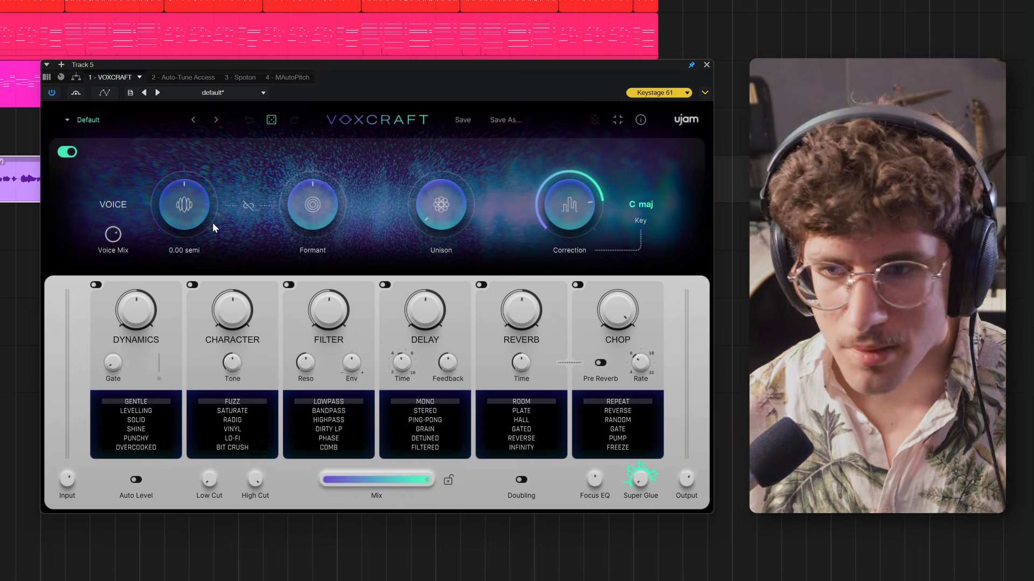
Raise VOXCRAFT's Unison to roughly two-thirds of its range
{"action": "left_click_drag", "start_coordinate": [429, 225], "coordinate": [445, 145]}
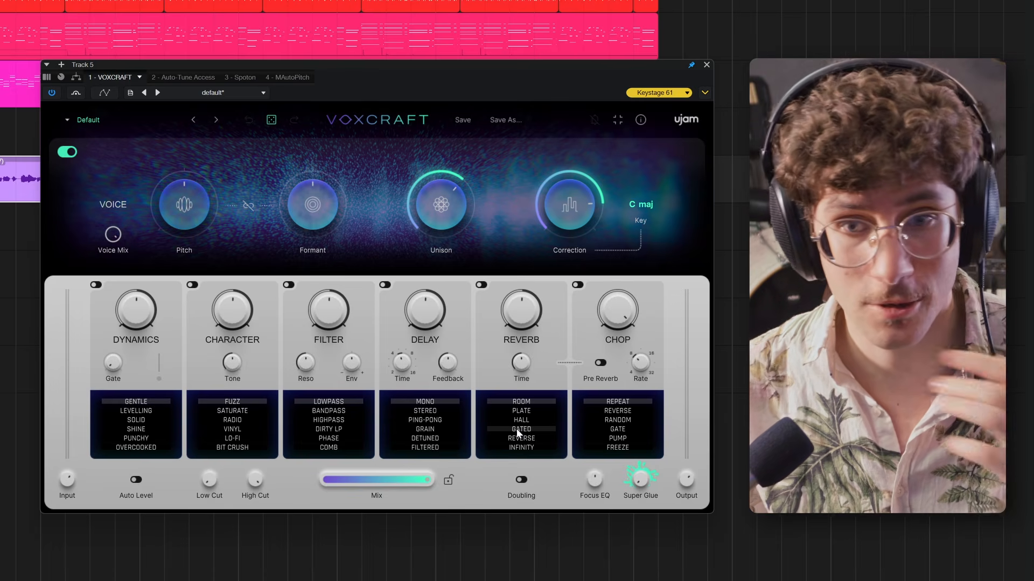
{"action": "mouse_move", "coordinate": [458, 209]}
{"action": "mouse_move", "coordinate": [570, 208]}
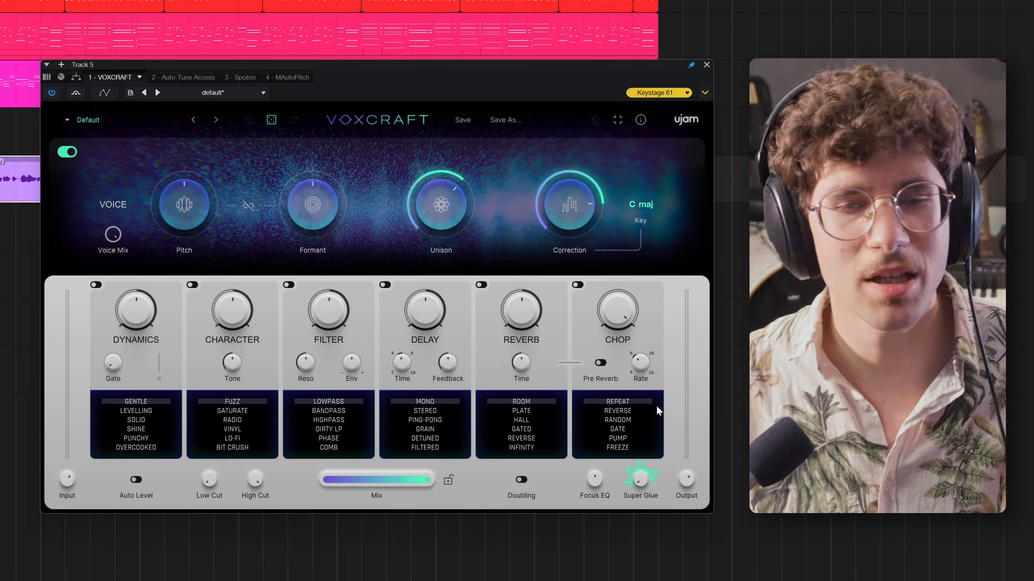
Enable the Dynamics module and audition its Gentle, Levelling and Solid modes at raised amounts
{"action": "left_click", "coordinate": [96, 285]}
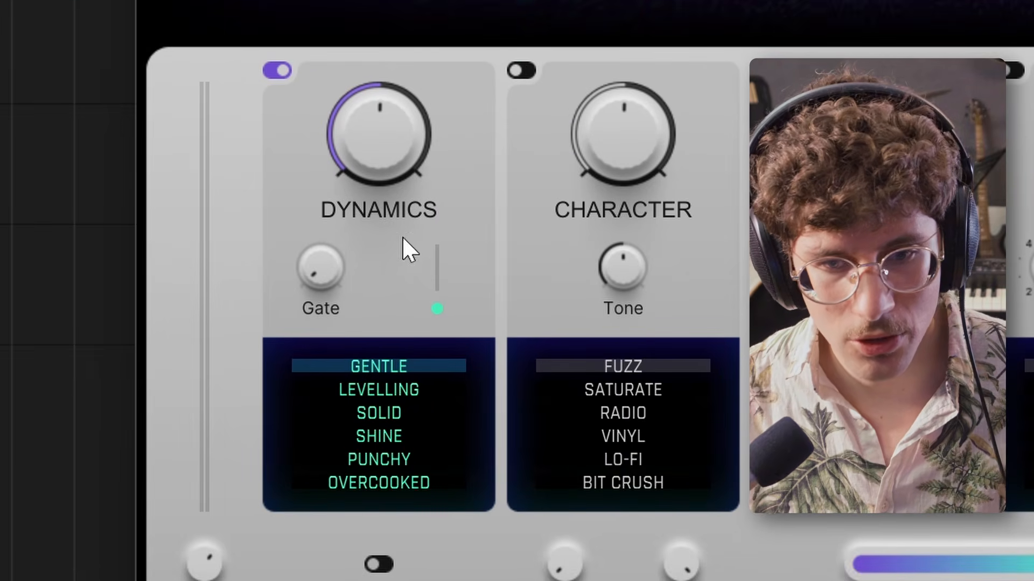
{"action": "left_click_drag", "start_coordinate": [405, 195], "coordinate": [397, 110]}
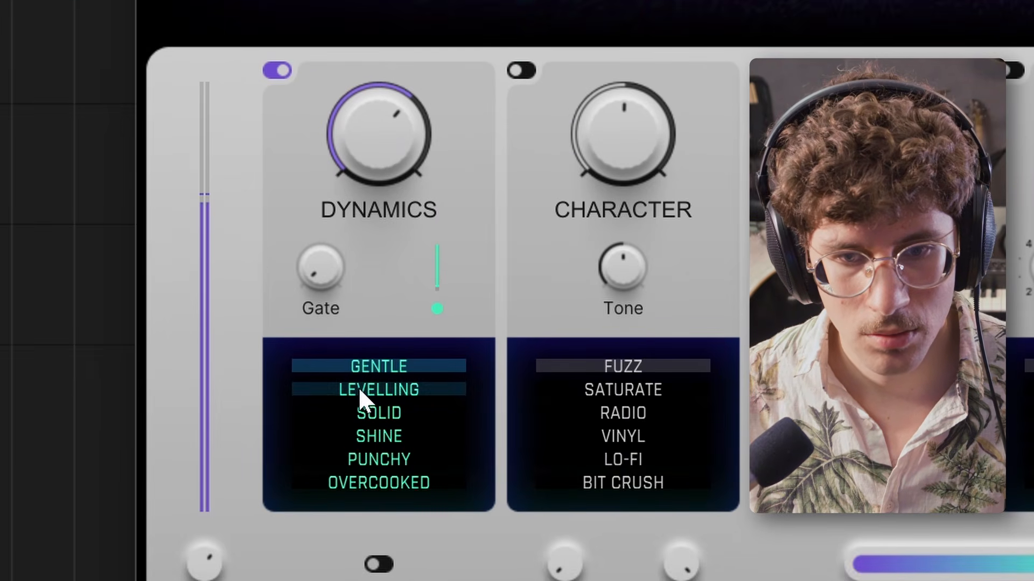
{"action": "left_click", "coordinate": [362, 398]}
{"action": "left_click_drag", "start_coordinate": [374, 183], "coordinate": [377, 157]}
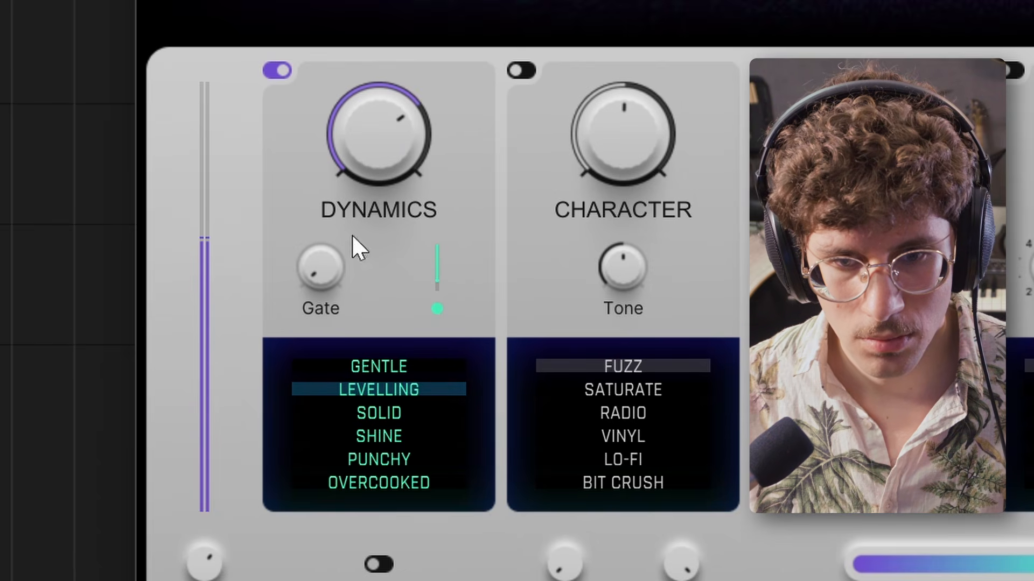
{"action": "left_click", "coordinate": [377, 414]}
{"action": "left_click_drag", "start_coordinate": [363, 159], "coordinate": [376, 102]}
{"action": "mouse_move", "coordinate": [322, 266]}
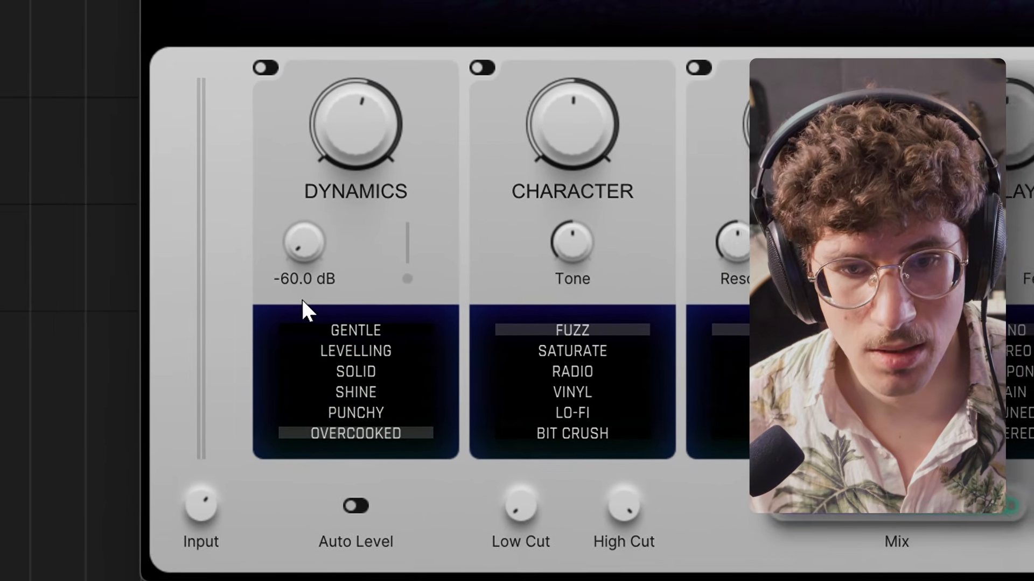
Turn on Auto Level and re-enable Dynamics in Levelling mode at a reduced amount, comparing the sound with Auto Level off
{"action": "left_click", "coordinate": [357, 508]}
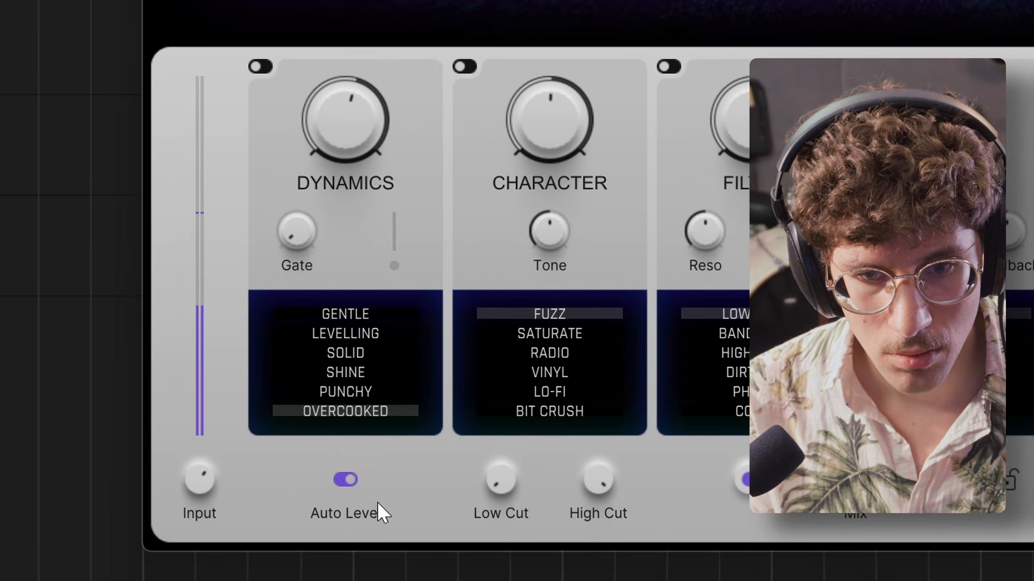
{"action": "left_click", "coordinate": [344, 478]}
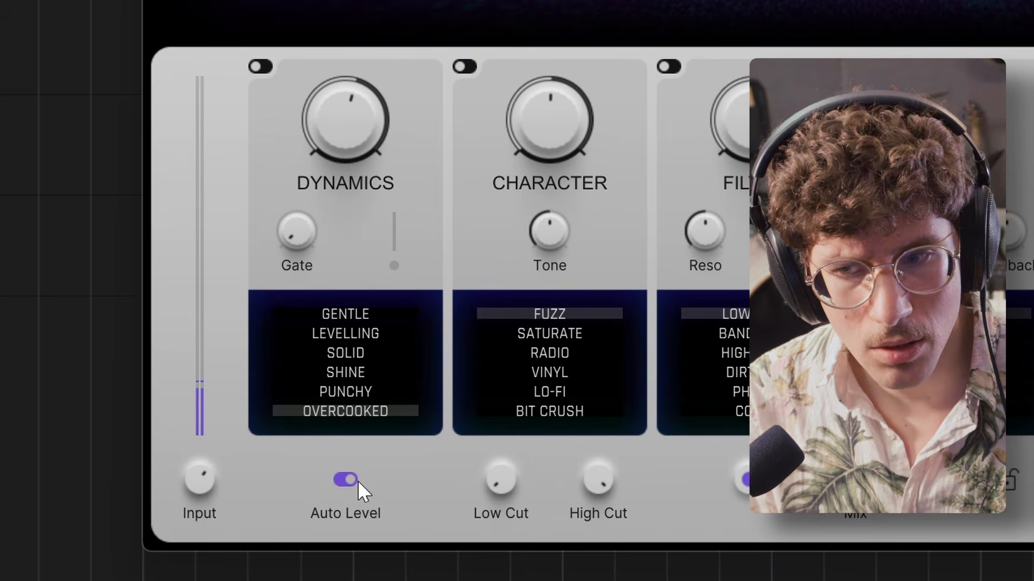
{"action": "left_click", "coordinate": [260, 67]}
{"action": "left_click", "coordinate": [340, 322]}
{"action": "left_click", "coordinate": [340, 330]}
{"action": "left_click_drag", "start_coordinate": [323, 134], "coordinate": [318, 154]}
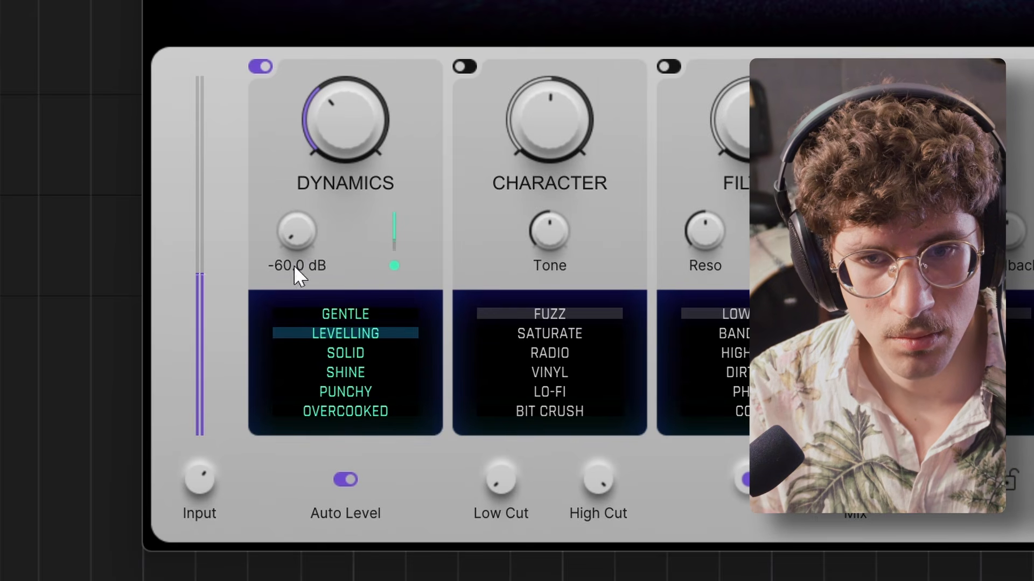
{"action": "left_click", "coordinate": [350, 479]}
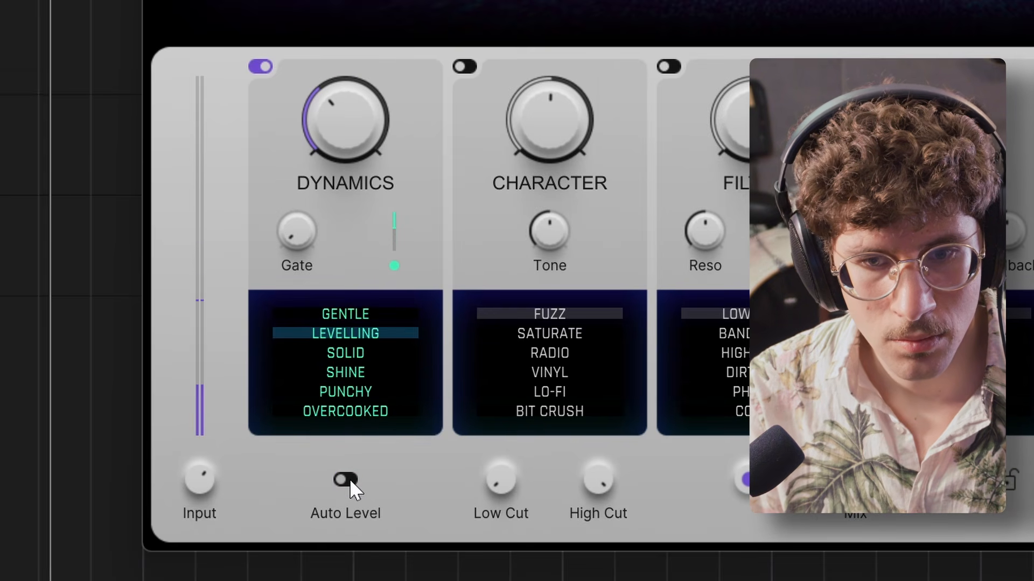
{"action": "left_click", "coordinate": [345, 479]}
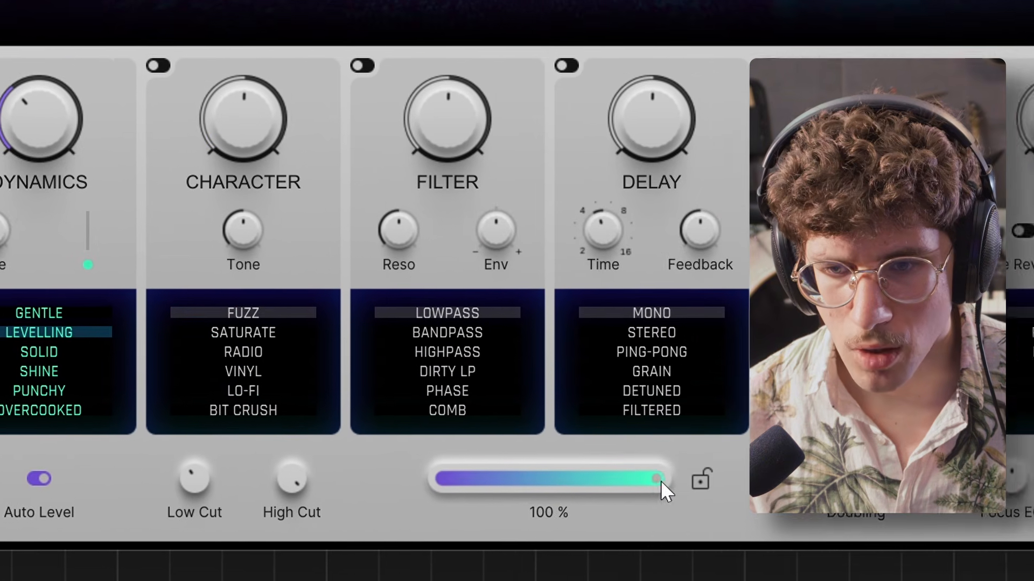
Sweep the Mix amount down and back to 100 %, and switch Doubling on and off to compare
{"action": "left_click_drag", "start_coordinate": [897, 437], "coordinate": [802, 446]}
{"action": "left_click_drag", "start_coordinate": [532, 487], "coordinate": [623, 492]}
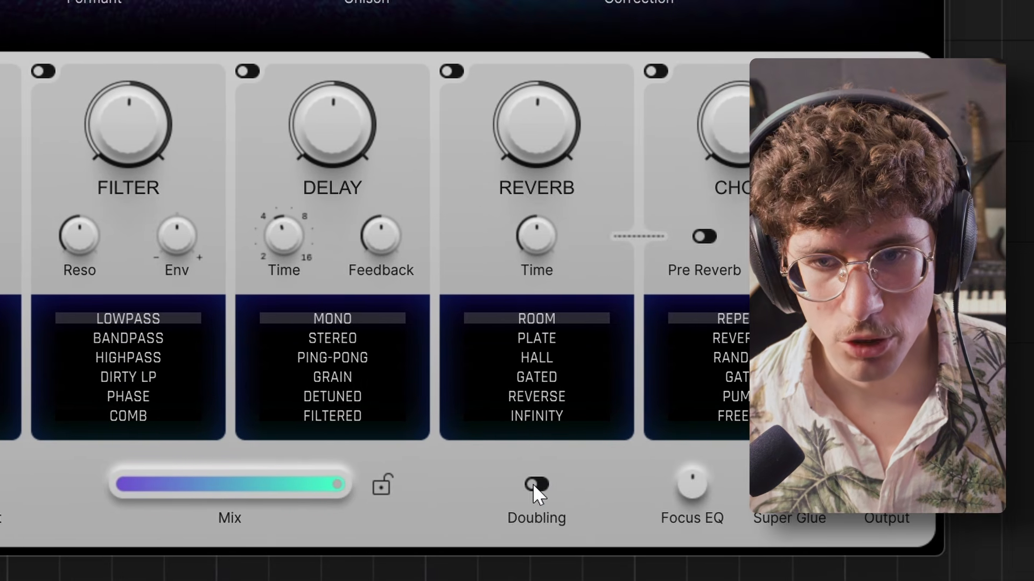
{"action": "left_click", "coordinate": [560, 484]}
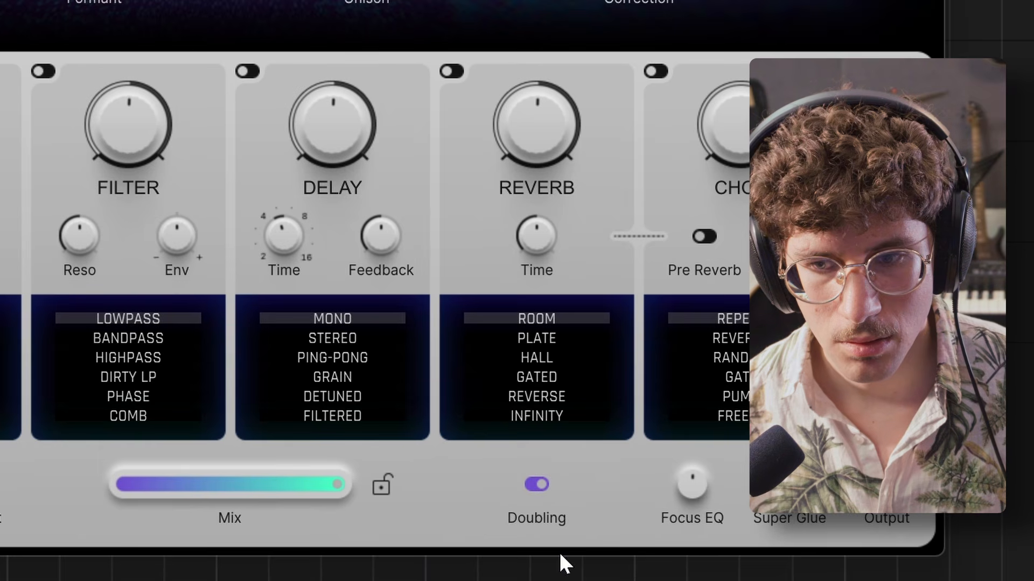
{"action": "left_click", "coordinate": [539, 487]}
Sweep Focus EQ up to +42 %, down and back up to a slightly raised setting while listening
{"action": "mouse_move", "coordinate": [679, 480]}
{"action": "left_mouse_down"}
{"action": "mouse_move", "coordinate": [674, 471]}
{"action": "mouse_move", "coordinate": [673, 480]}
{"action": "left_mouse_up"}
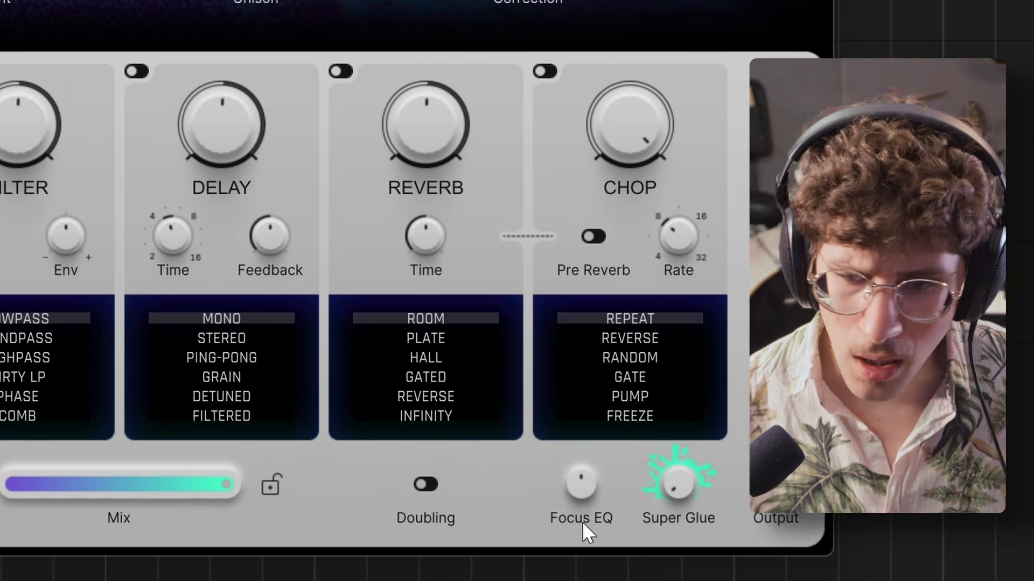
{"action": "left_click_drag", "start_coordinate": [582, 522], "coordinate": [595, 405]}
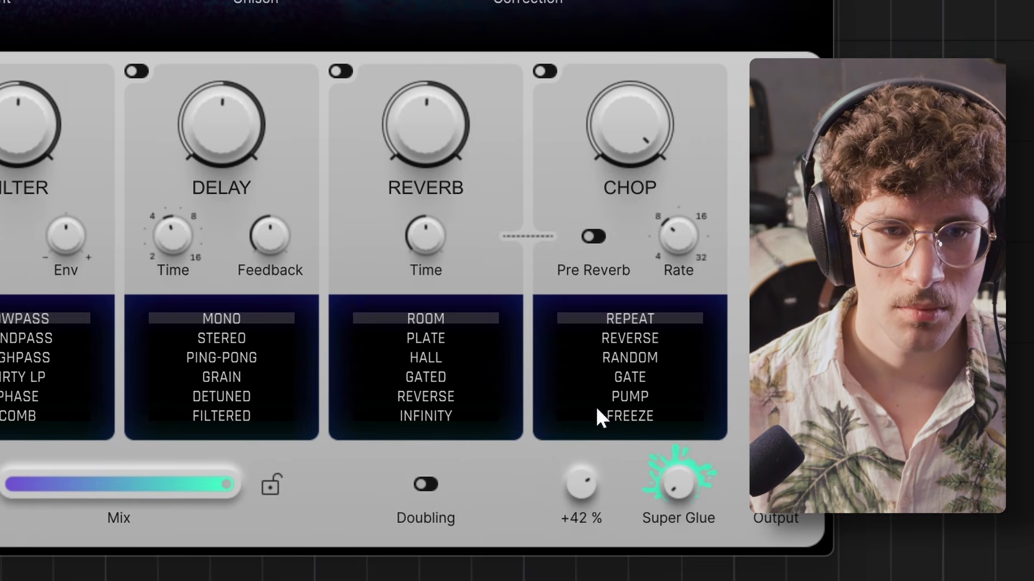
{"action": "left_click_drag", "start_coordinate": [578, 459], "coordinate": [566, 570]}
{"action": "left_click_drag", "start_coordinate": [579, 456], "coordinate": [593, 386]}
{"action": "left_click", "coordinate": [594, 382]}
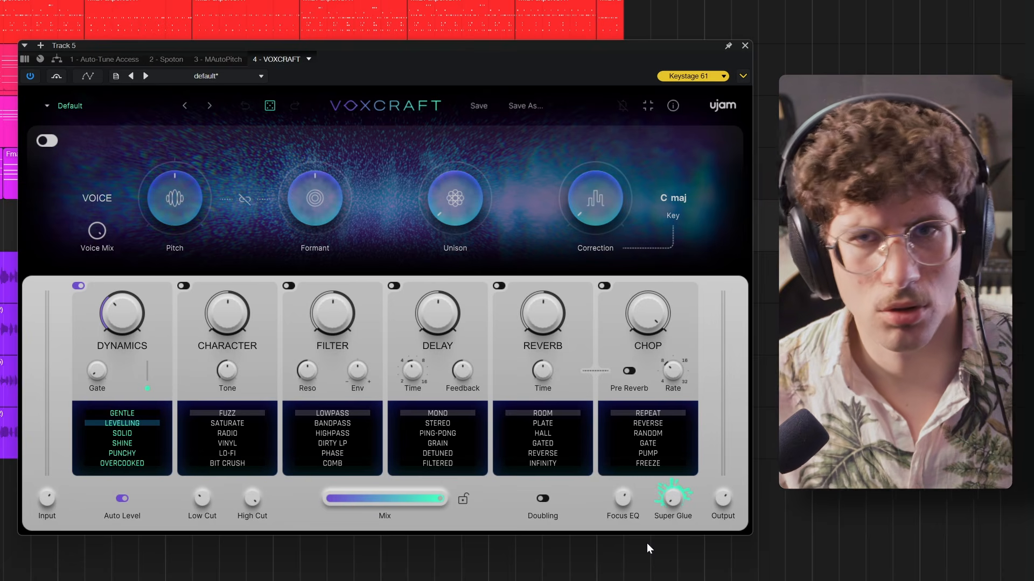
Enable the Character module in Saturate mode, lower its amount and raise its Tone to about 68.4 %
{"action": "left_click", "coordinate": [184, 286]}
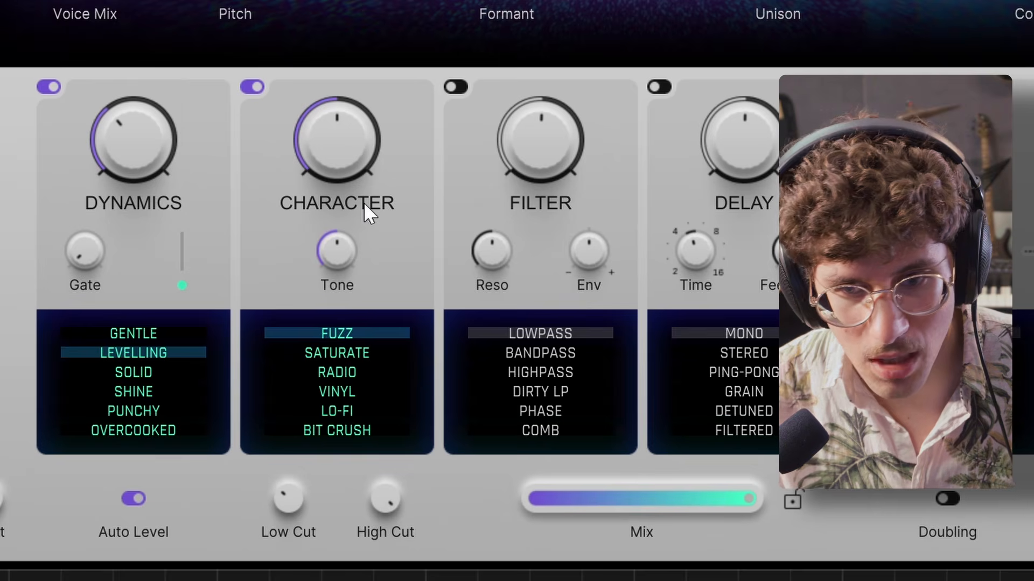
{"action": "left_click_drag", "start_coordinate": [329, 196], "coordinate": [312, 225]}
{"action": "left_click", "coordinate": [339, 351]}
{"action": "left_click_drag", "start_coordinate": [342, 137], "coordinate": [349, 92]}
{"action": "left_click_drag", "start_coordinate": [316, 255], "coordinate": [326, 193]}
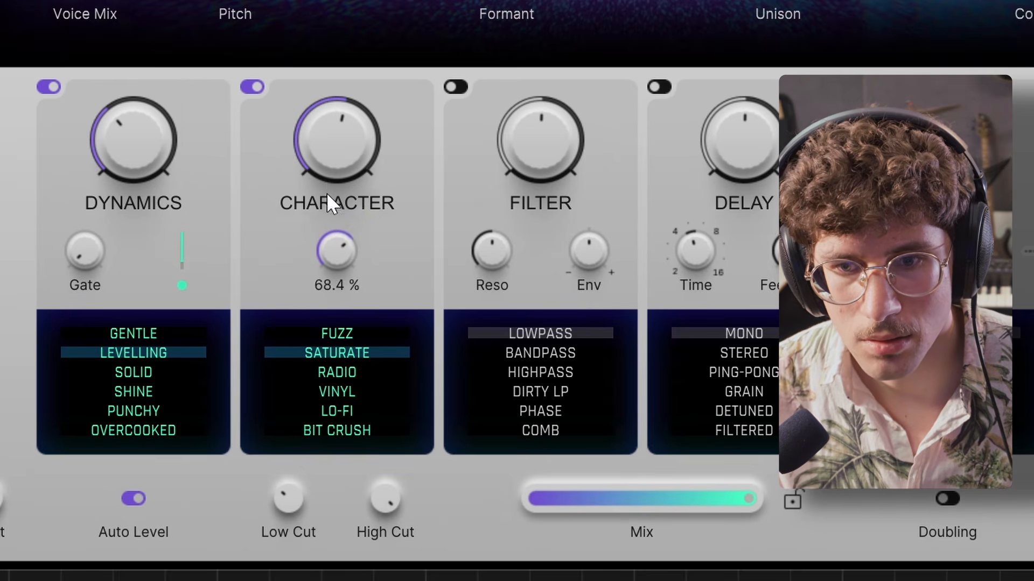
{"action": "left_click_drag", "start_coordinate": [334, 140], "coordinate": [333, 202]}
{"action": "mouse_move", "coordinate": [342, 250]}
{"action": "left_mouse_down"}
{"action": "mouse_move", "coordinate": [348, 178]}
{"action": "mouse_move", "coordinate": [345, 257]}
{"action": "left_mouse_up"}
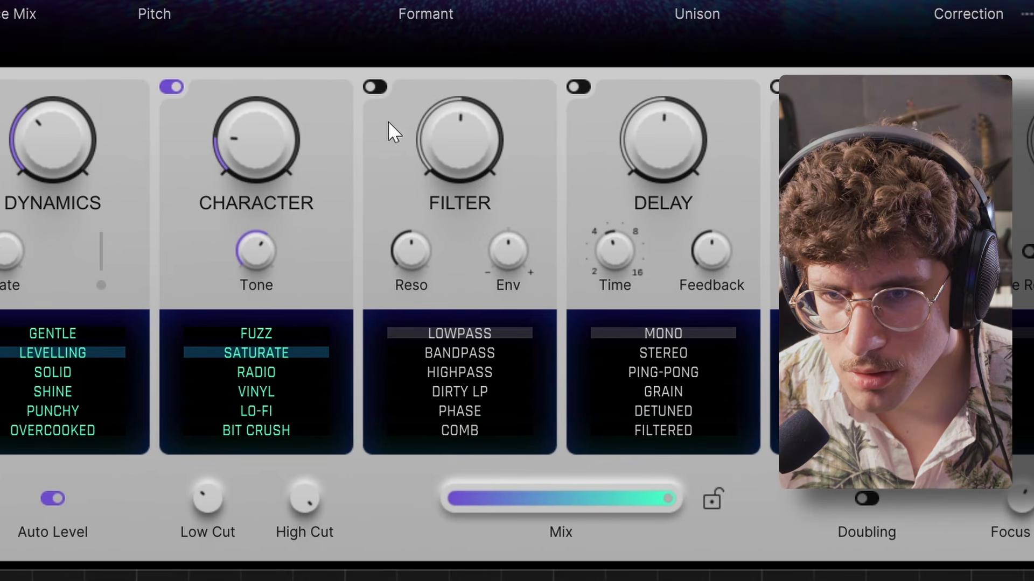
Try the Filter module in Phase mode while adjusting its amount
{"action": "left_click", "coordinate": [490, 411]}
{"action": "left_click_drag", "start_coordinate": [446, 94], "coordinate": [473, 150]}
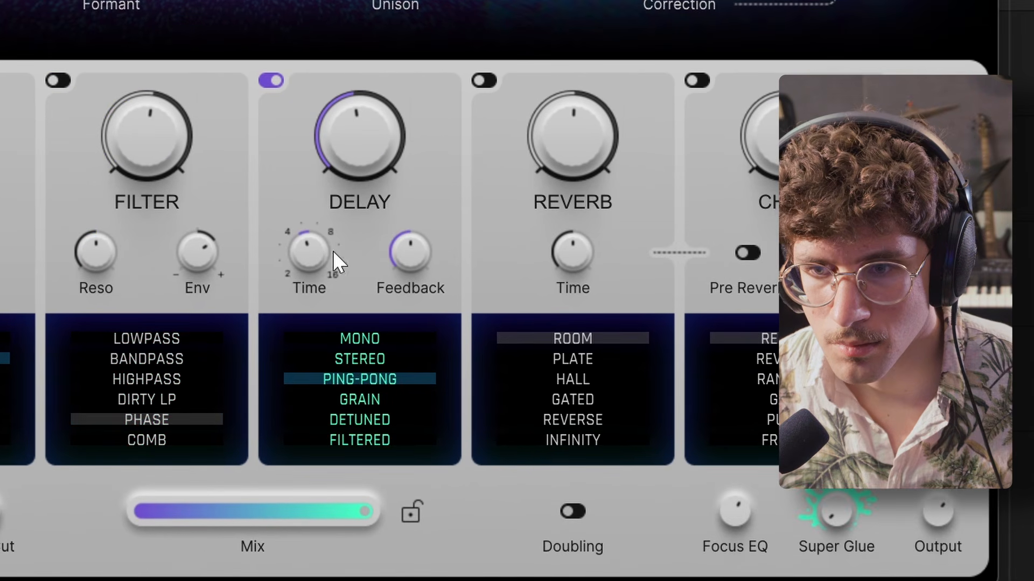
Raise the Delay feedback, audition Grain mode with the amount at 72 %, and switch the Delay off
{"action": "left_click_drag", "start_coordinate": [424, 263], "coordinate": [415, 238]}
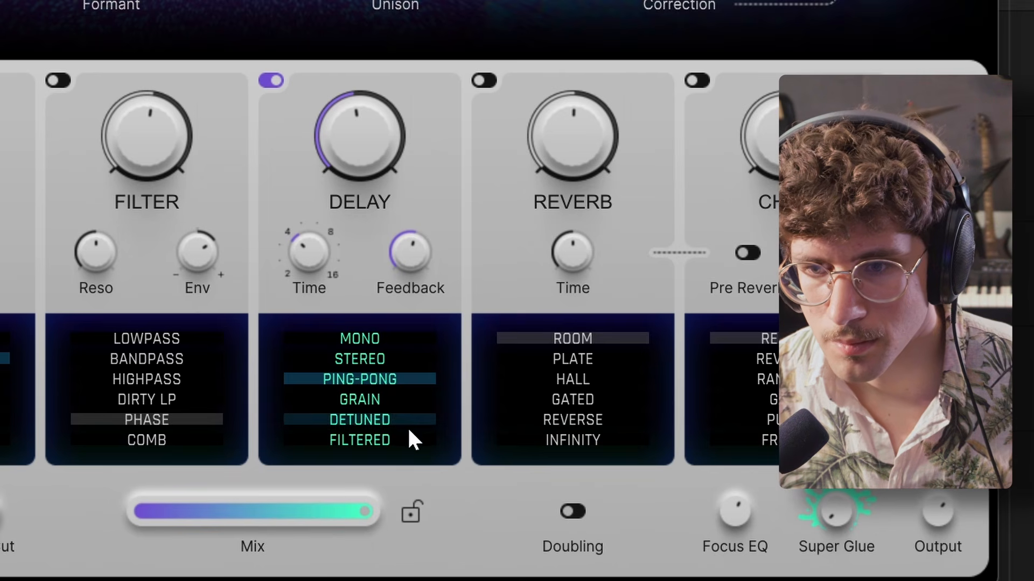
{"action": "left_click", "coordinate": [404, 400]}
{"action": "left_click_drag", "start_coordinate": [405, 264], "coordinate": [410, 230]}
{"action": "left_click_drag", "start_coordinate": [372, 161], "coordinate": [354, 141]}
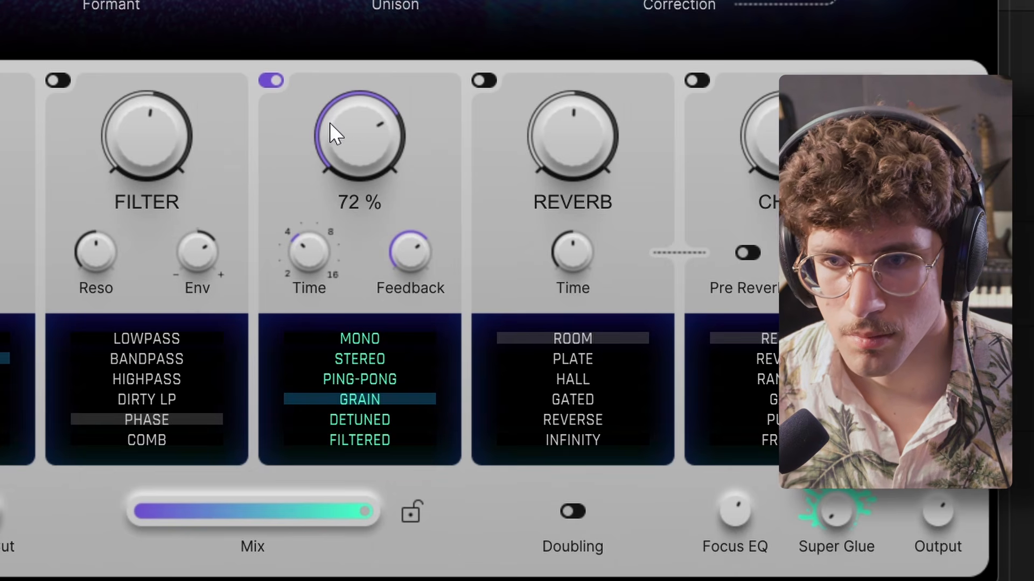
{"action": "left_click", "coordinate": [270, 80]}
Enable the Reverb, audition Infinity mode with a higher amount and adjusted Time, and switch it to Hall
{"action": "left_click", "coordinate": [479, 80]}
{"action": "left_click", "coordinate": [580, 435]}
{"action": "left_click_drag", "start_coordinate": [588, 135], "coordinate": [593, 90]}
{"action": "left_click_drag", "start_coordinate": [569, 252], "coordinate": [565, 273]}
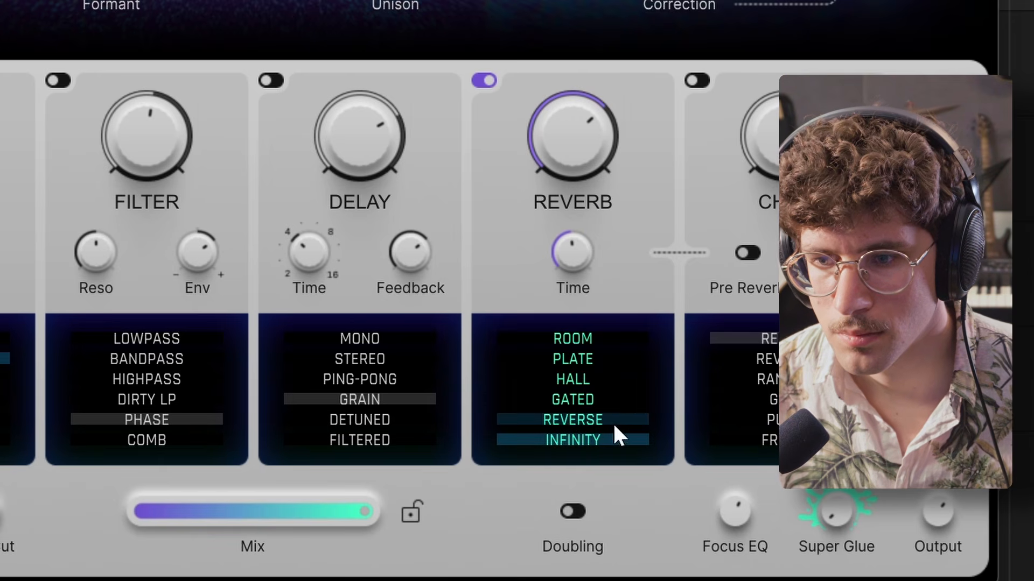
{"action": "left_click", "coordinate": [592, 379]}
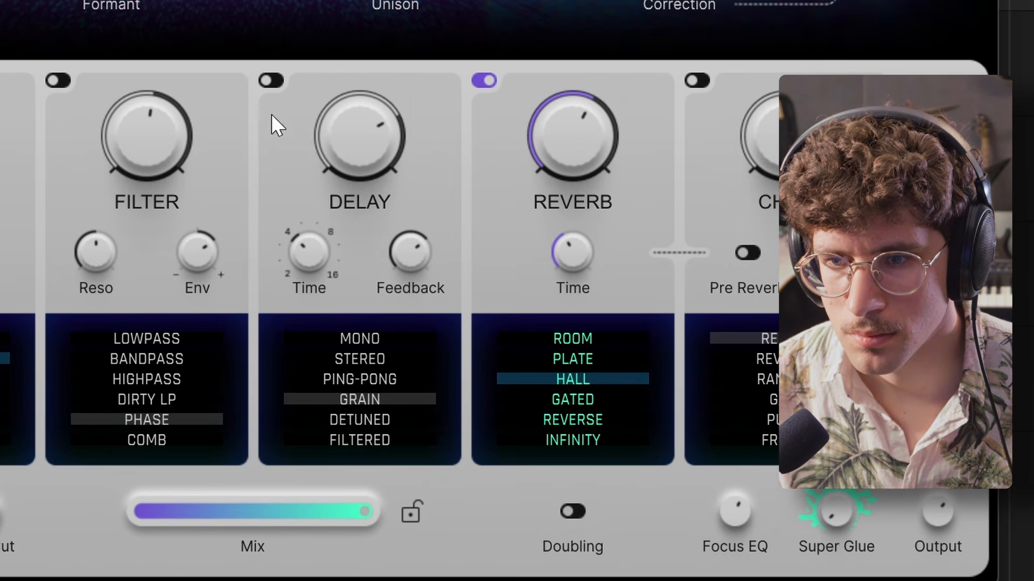
Re-enable the Delay in Stereo mode at a lower amount and listen to the vocal within the song
{"action": "left_click", "coordinate": [358, 356]}
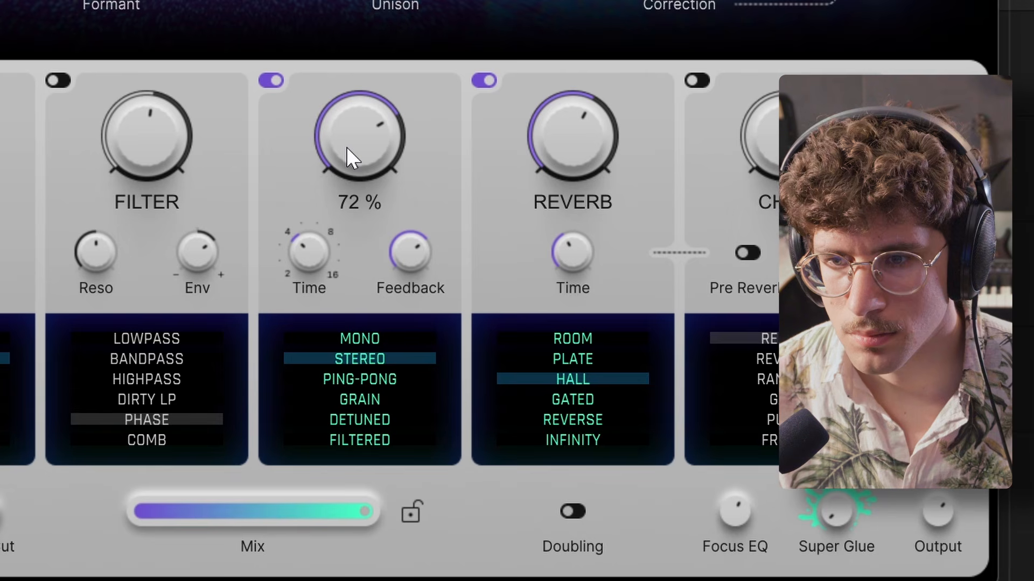
{"action": "left_click_drag", "start_coordinate": [346, 147], "coordinate": [346, 169]}
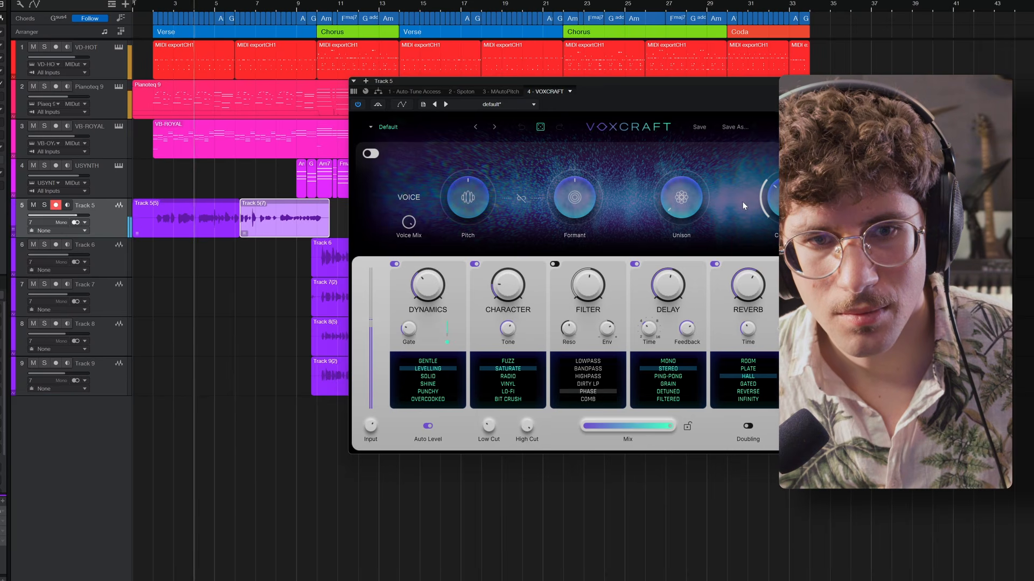
{"action": "key", "text": "space"}
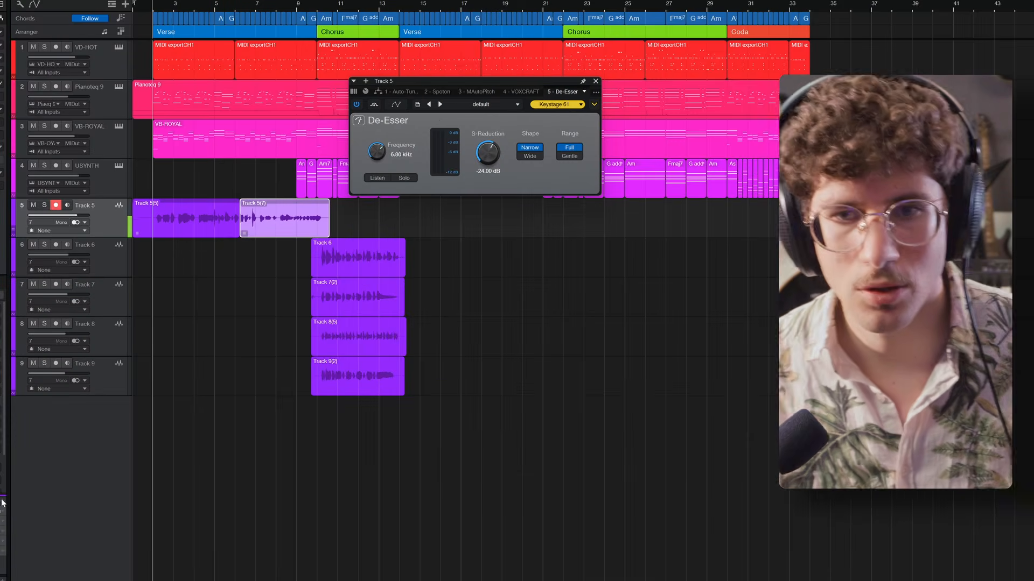
Set the De-Esser's S-Reduction on Track 5 to -33 dB and return to that track's VOXCRAFT settings
{"action": "left_click_drag", "start_coordinate": [515, 82], "coordinate": [508, 186]}
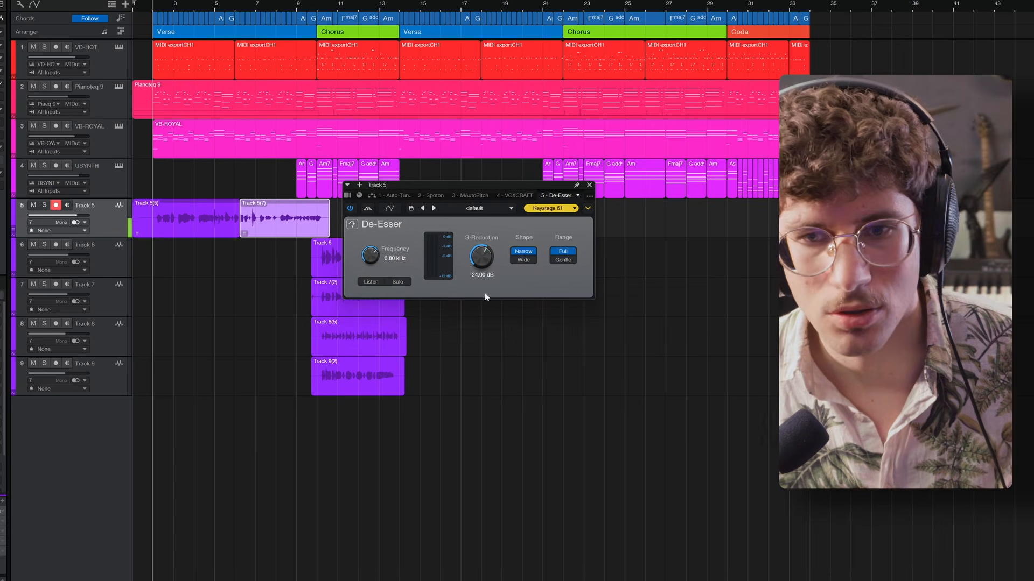
{"action": "mouse_move", "coordinate": [489, 261]}
{"action": "left_mouse_down"}
{"action": "mouse_move", "coordinate": [487, 249]}
{"action": "mouse_move", "coordinate": [481, 285]}
{"action": "mouse_move", "coordinate": [484, 259]}
{"action": "left_mouse_up"}
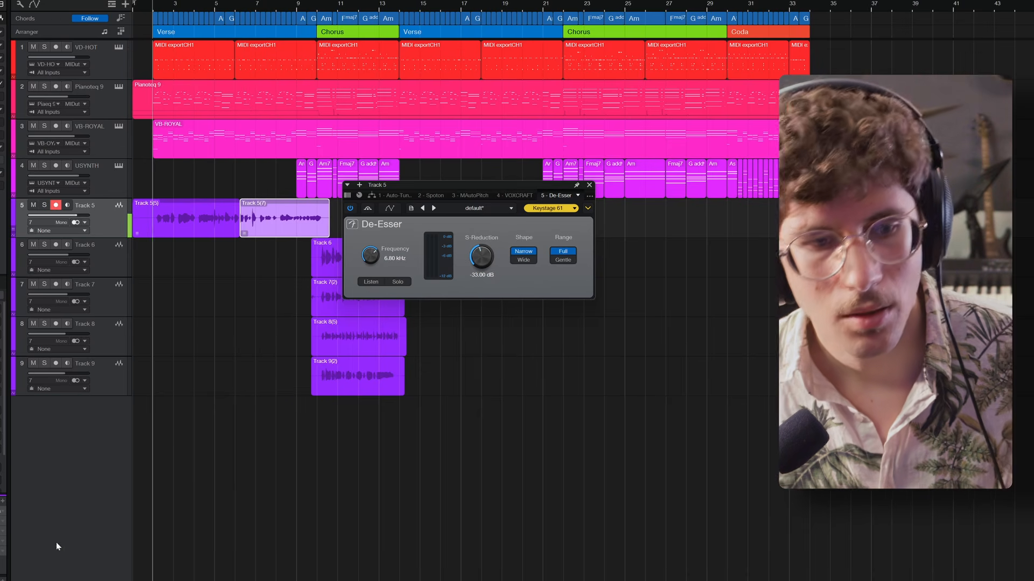
{"action": "left_click", "coordinate": [515, 195]}
{"action": "left_click_drag", "start_coordinate": [538, 186], "coordinate": [449, 155]}
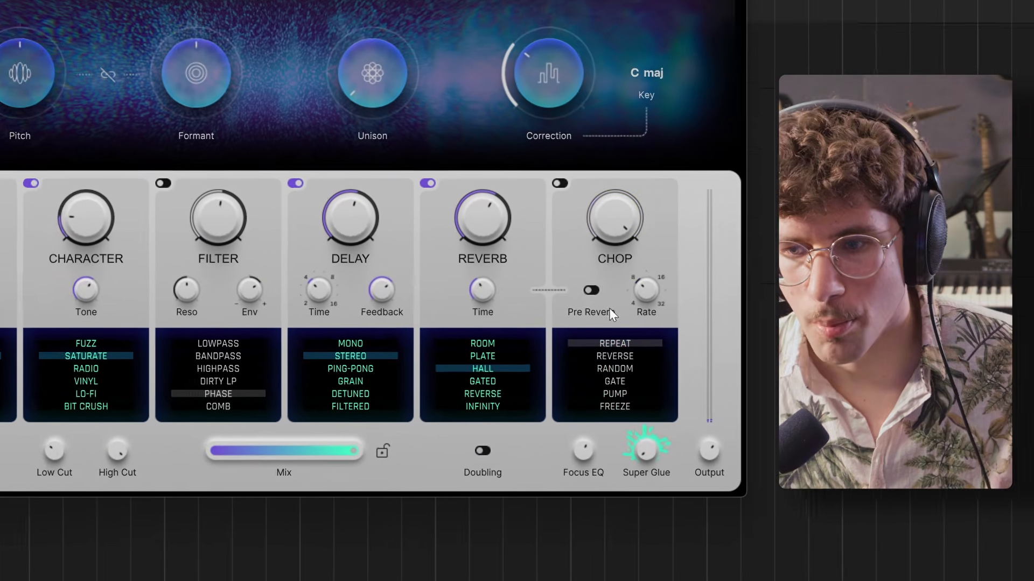
Audition the Chop module in Random, Gate and Pump modes while lowering its amount and changing its Rate
{"action": "left_click", "coordinate": [700, 335]}
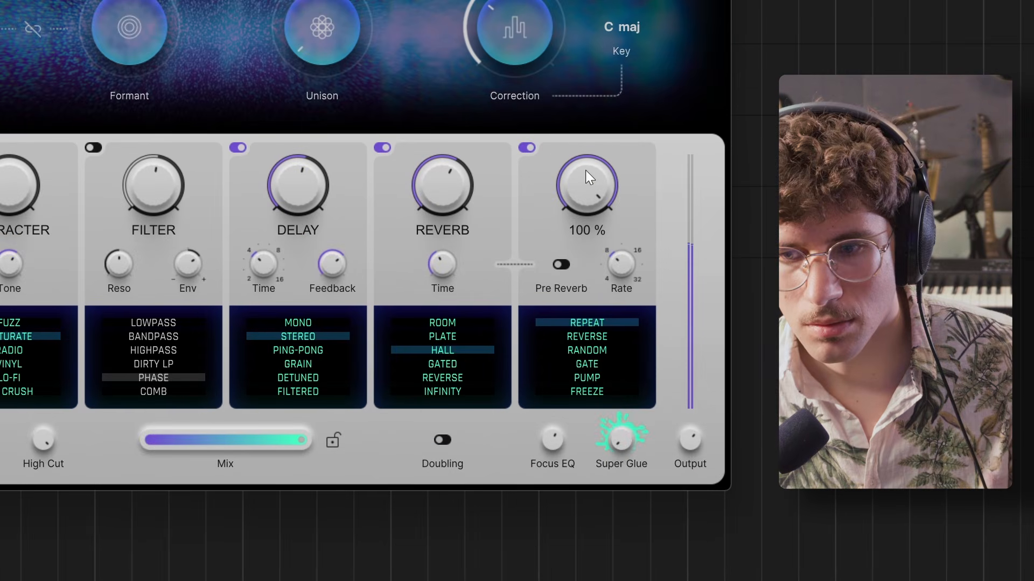
{"action": "left_click", "coordinate": [585, 349]}
{"action": "left_click_drag", "start_coordinate": [593, 196], "coordinate": [591, 251]}
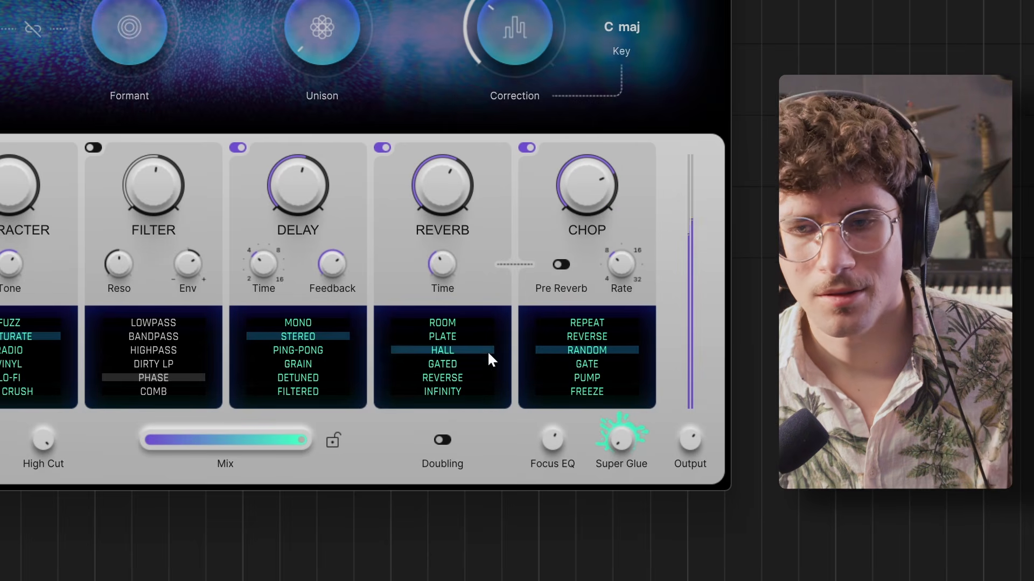
{"action": "left_click", "coordinate": [598, 364]}
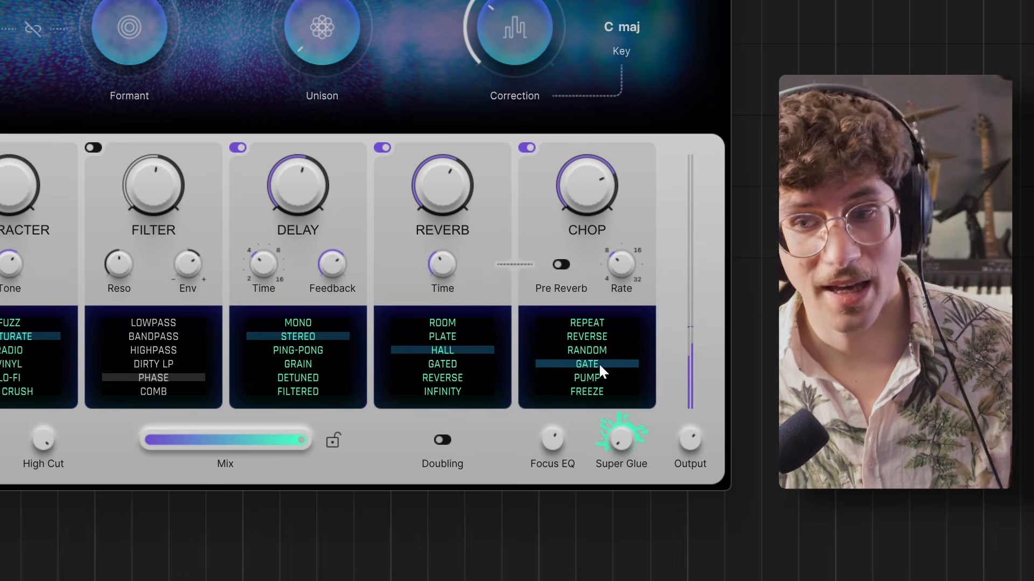
{"action": "left_click_drag", "start_coordinate": [620, 264], "coordinate": [635, 231]}
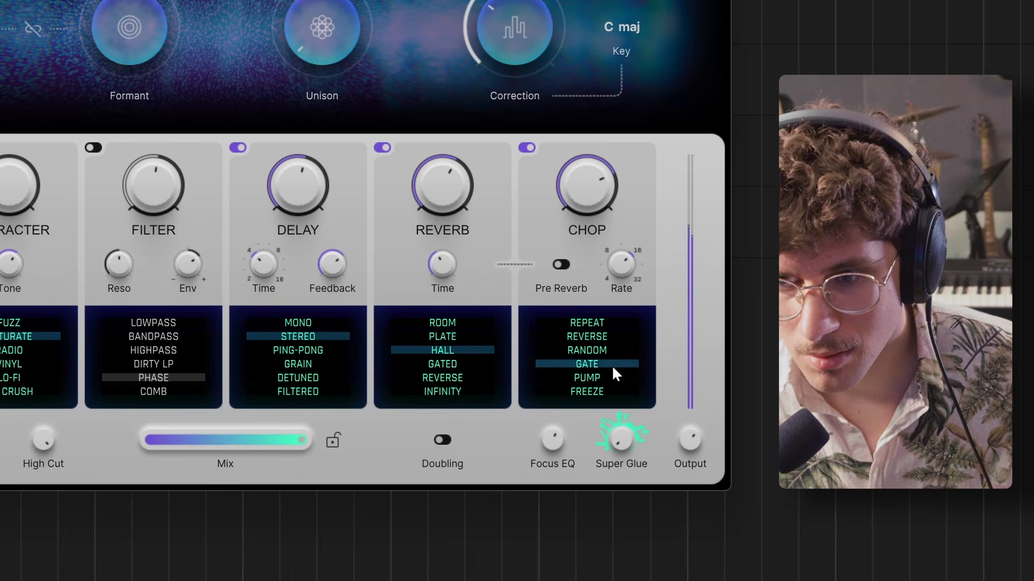
{"action": "left_click", "coordinate": [609, 381]}
{"action": "mouse_move", "coordinate": [599, 177]}
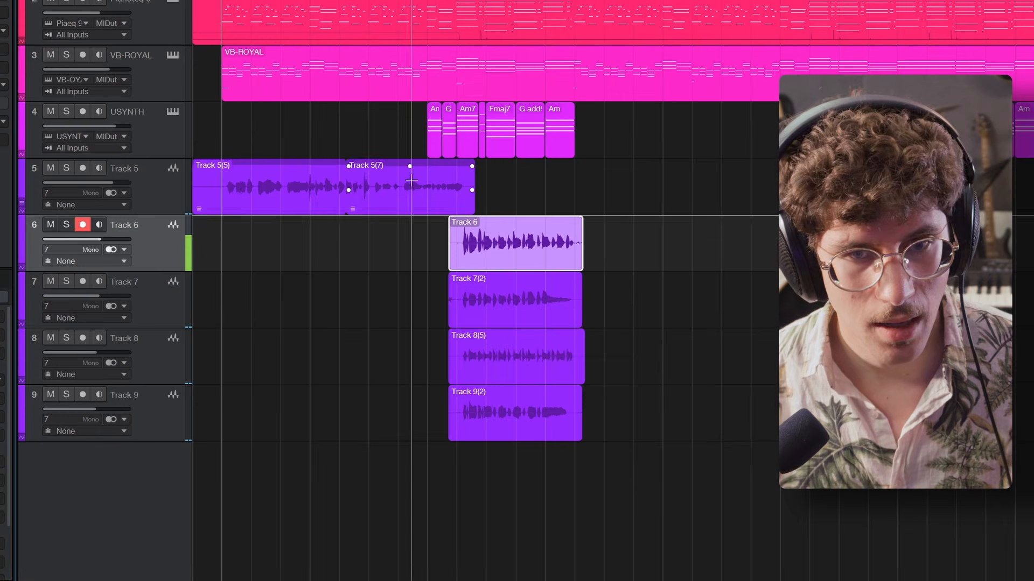
Mute Tracks 7 and 8, randomise the VOXCRAFT settings on Track 6, and move the plug-in window aside
{"action": "left_click", "coordinate": [50, 281]}
{"action": "left_click", "coordinate": [44, 345]}
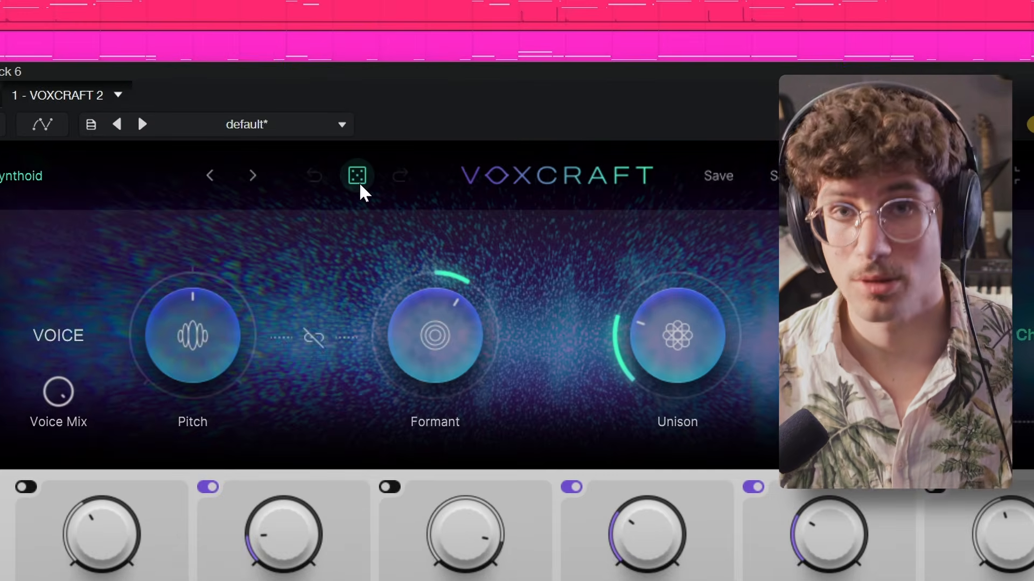
{"action": "left_click", "coordinate": [359, 182]}
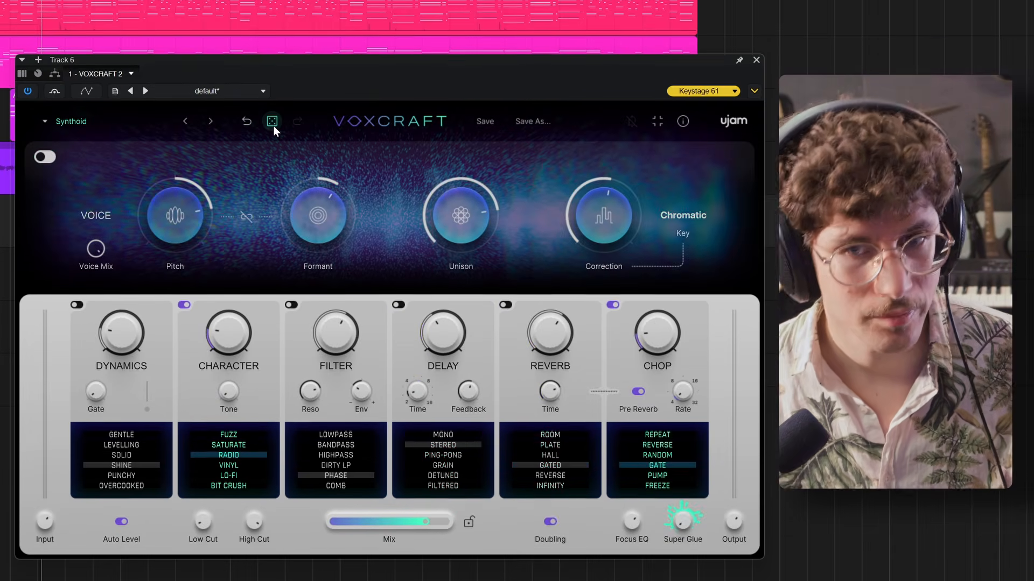
{"action": "left_click_drag", "start_coordinate": [290, 64], "coordinate": [518, 1]}
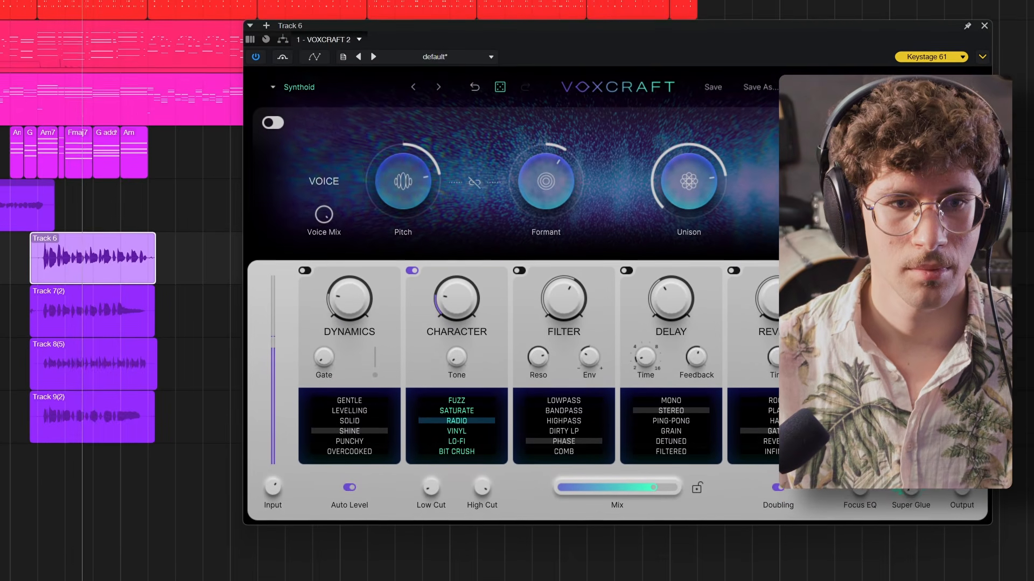
Randomise the VOXCRAFT settings on Track 7
{"action": "mouse_move", "coordinate": [377, 143]}
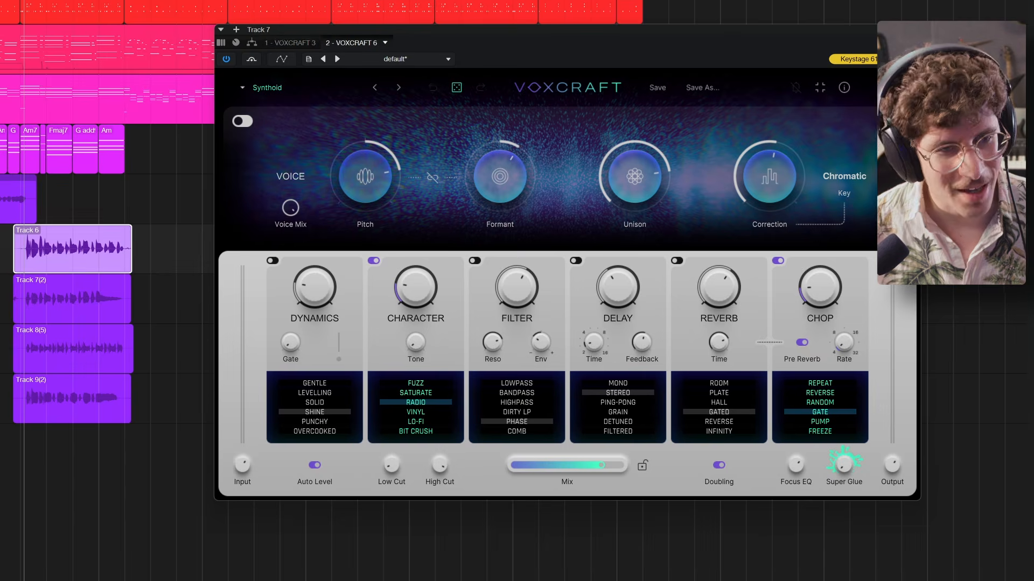
{"action": "key", "text": "Down"}
{"action": "left_click", "coordinate": [457, 88]}
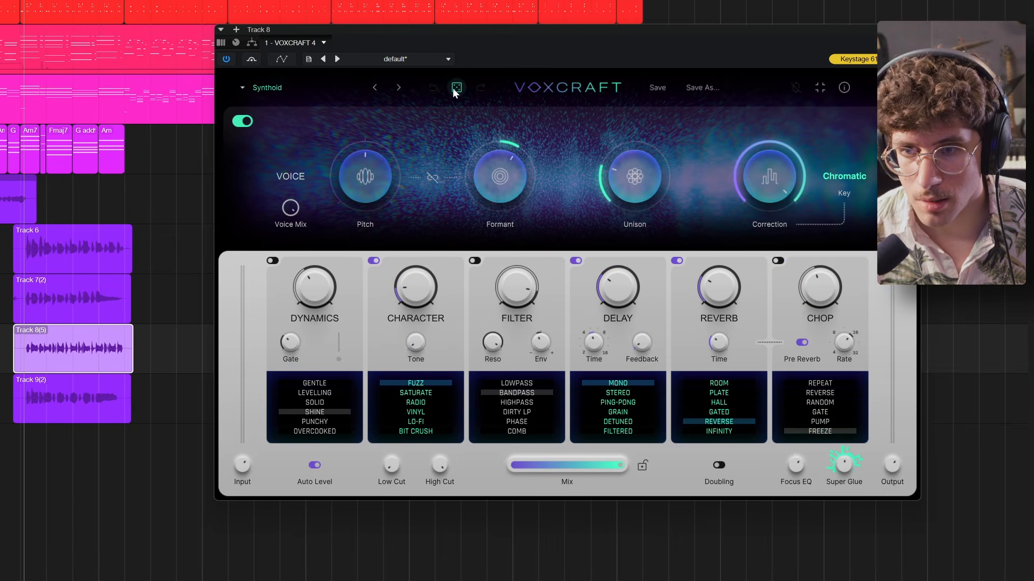
Randomise the VOXCRAFT settings on Track 8 repeatedly, listening to the variations, until Grain delay and Gate chop are active
{"action": "left_click", "coordinate": [454, 89]}
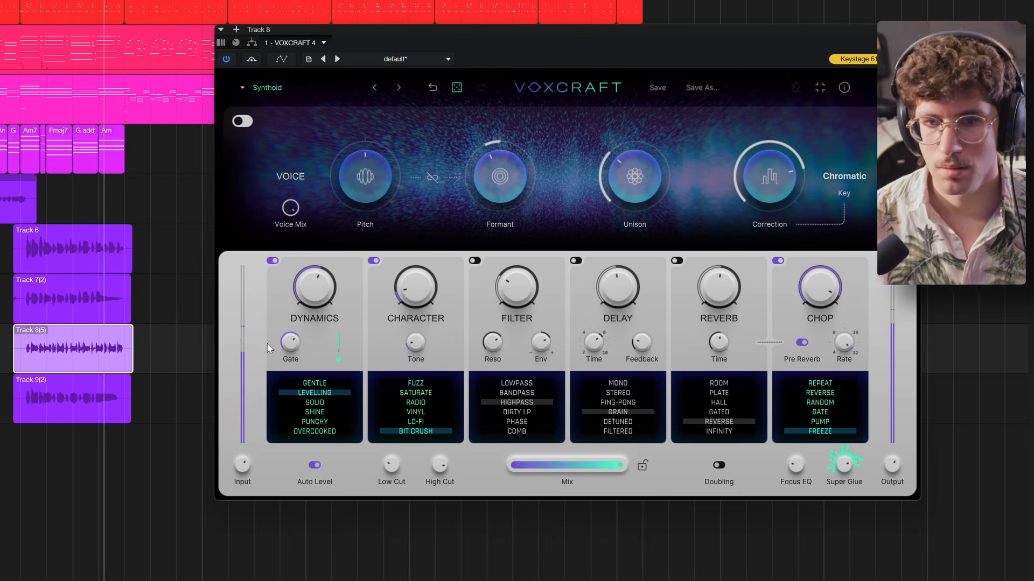
{"action": "left_click", "coordinate": [458, 89]}
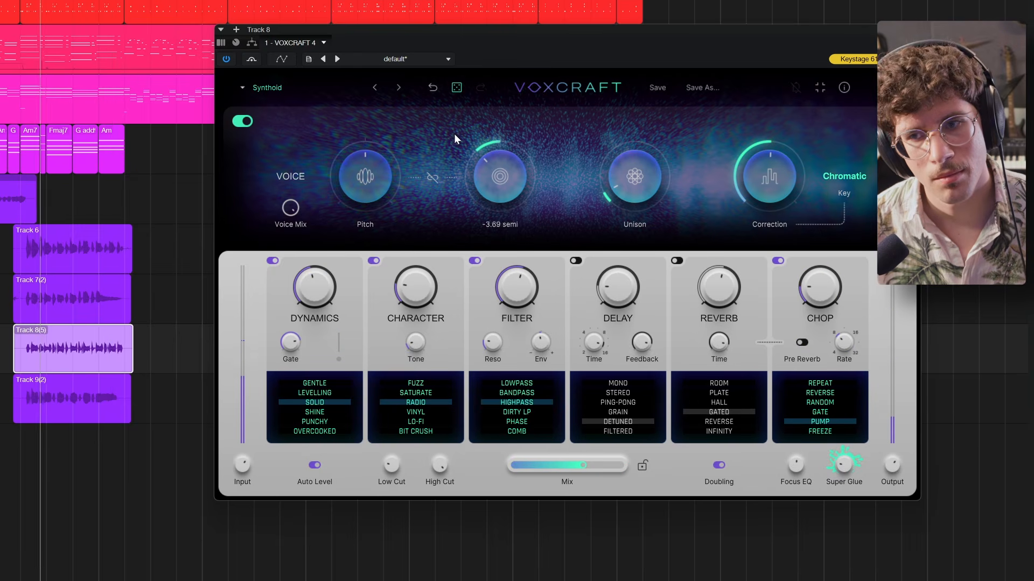
{"action": "left_click", "coordinate": [458, 90]}
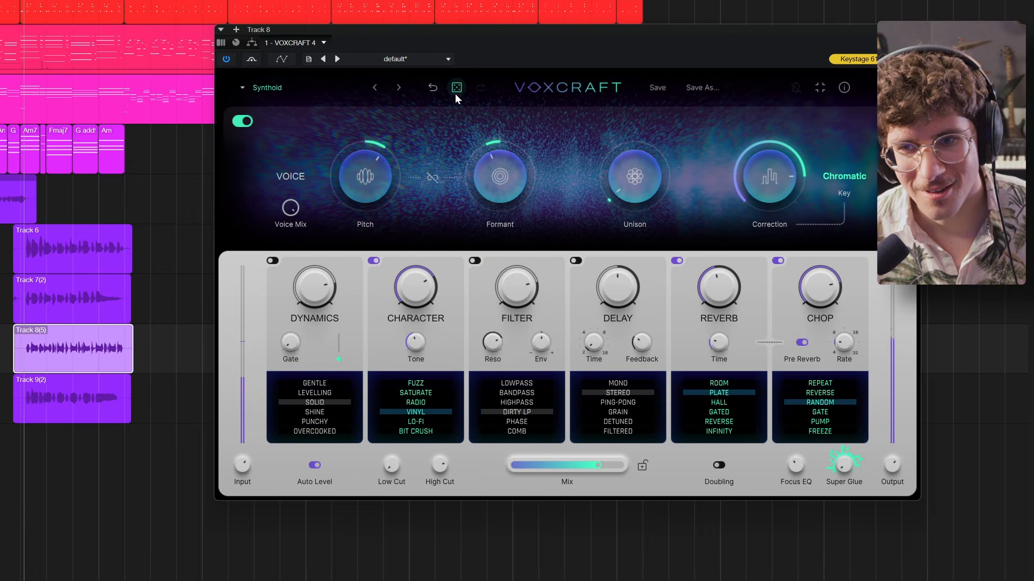
{"action": "left_click", "coordinate": [456, 89]}
{"action": "left_click", "coordinate": [456, 89]}
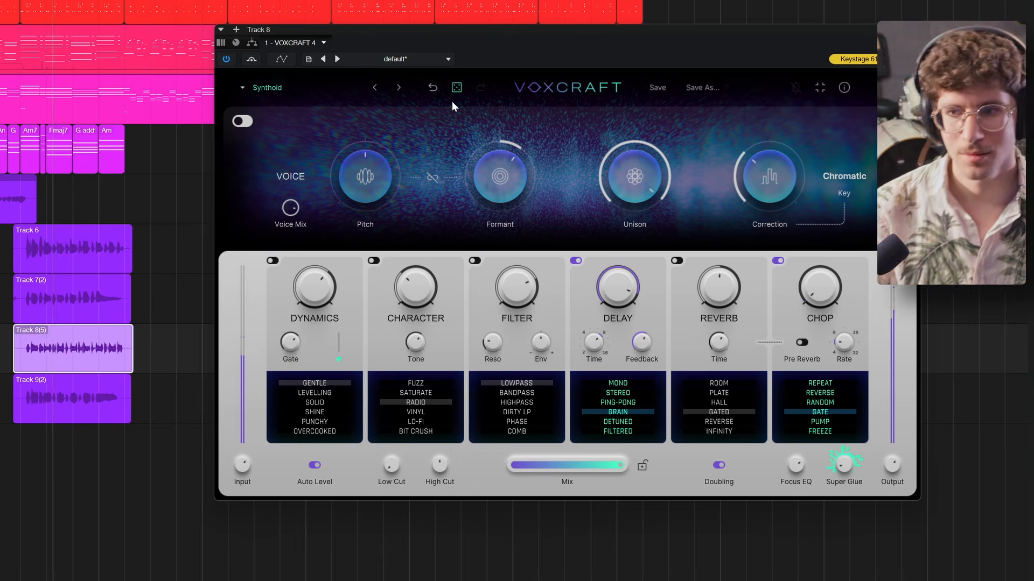
Lower the Delay amount on Track 8 to 18 % and open the Correction key selection
{"action": "left_click_drag", "start_coordinate": [617, 291], "coordinate": [599, 393]}
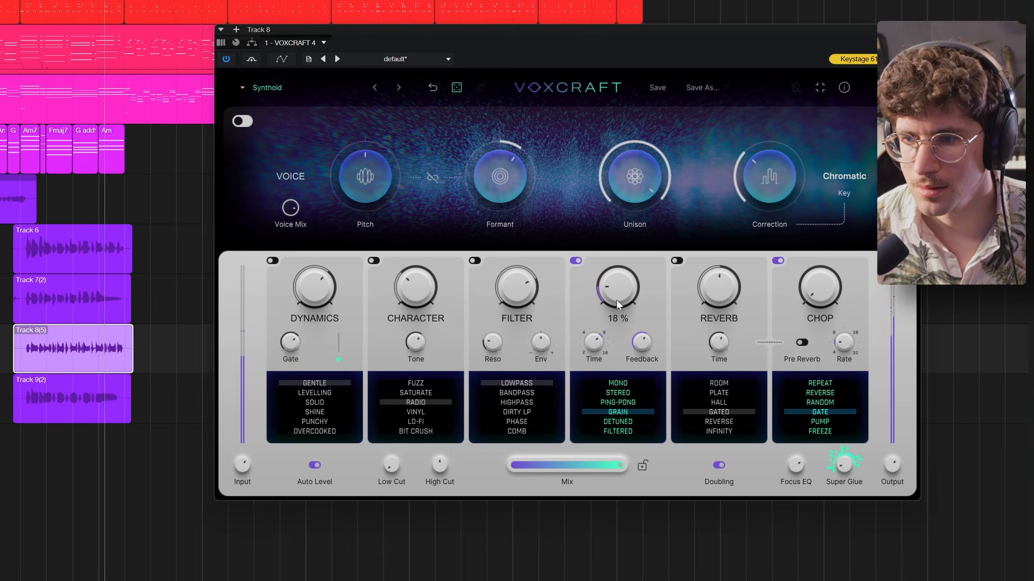
{"action": "left_click", "coordinate": [838, 180]}
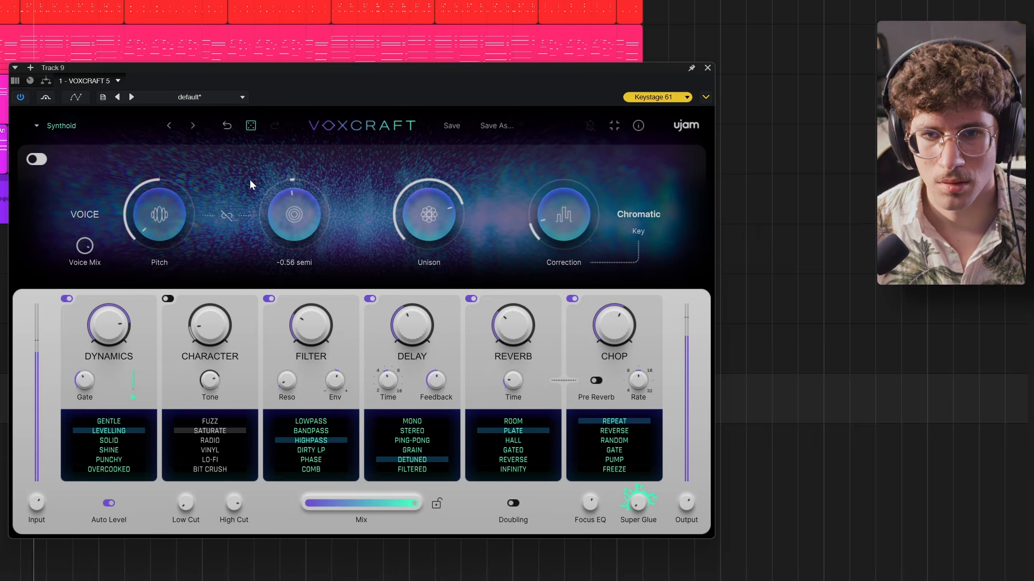
Randomise the VOXCRAFT settings on Track 9 and set the Correction key to C maj
{"action": "left_click", "coordinate": [251, 125]}
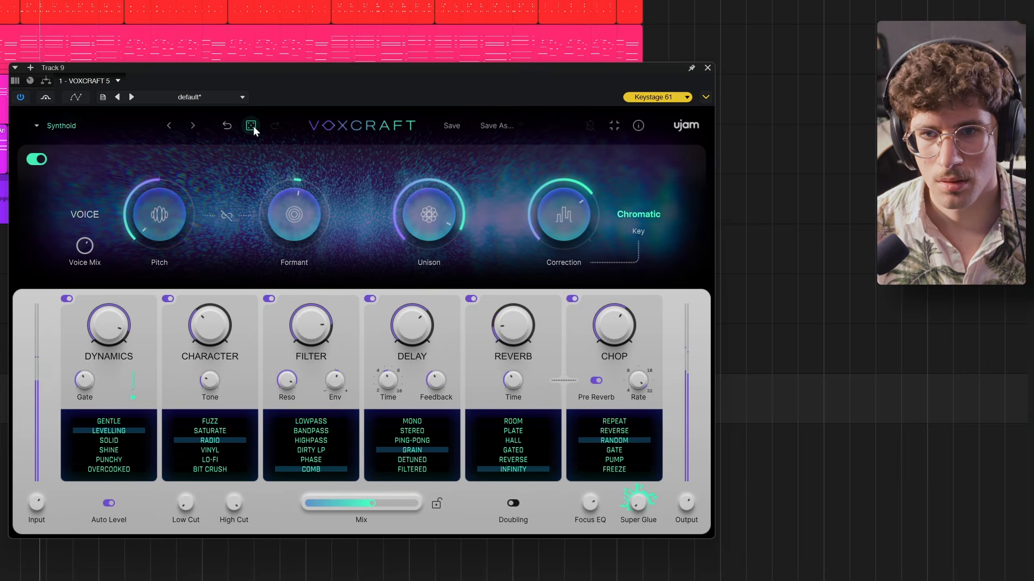
{"action": "left_click", "coordinate": [641, 215]}
{"action": "left_click", "coordinate": [640, 234]}
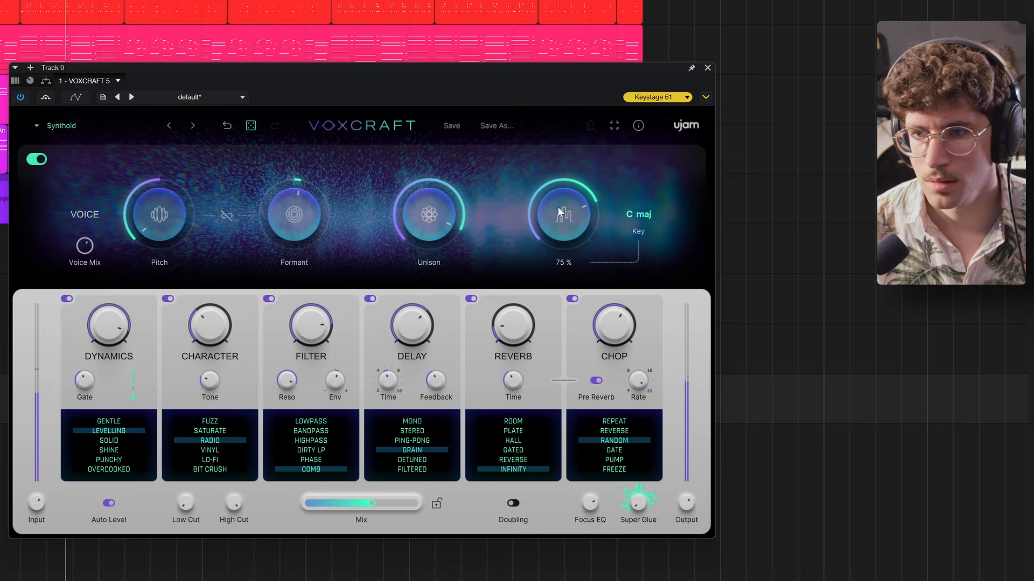
Randomise Track 9's VOXCRAFT settings once more and switch the Reverb module on
{"action": "left_click", "coordinate": [251, 127]}
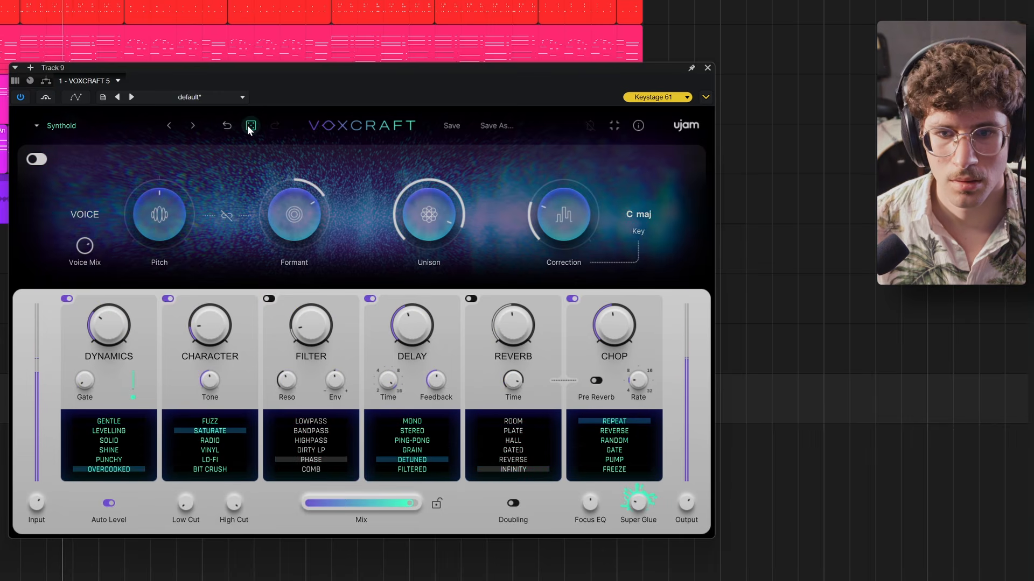
{"action": "left_click", "coordinate": [471, 299]}
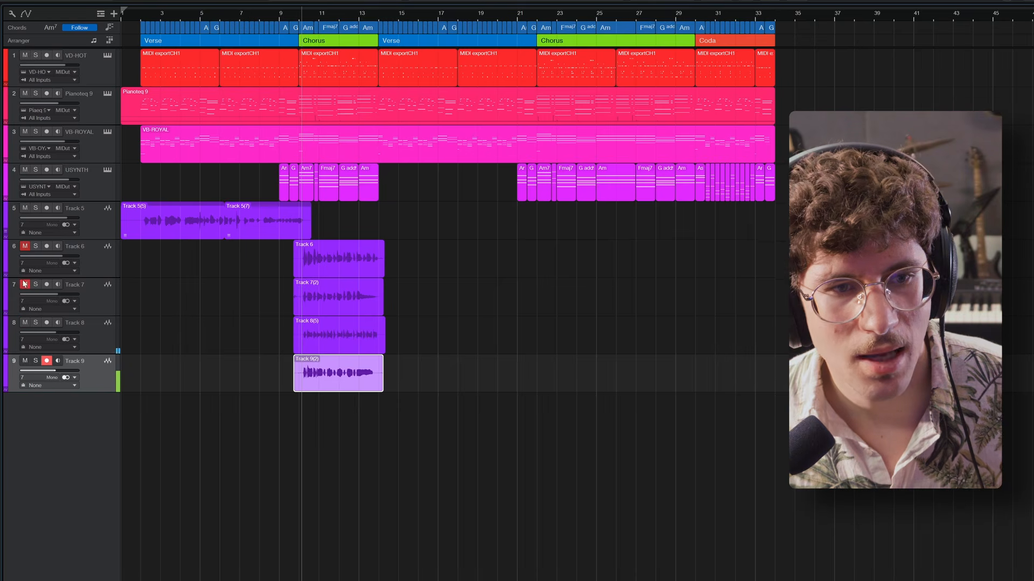
Unmute Tracks 6 and 7 and place the playback position at the start of the first verse
{"action": "left_click", "coordinate": [22, 287]}
{"action": "left_click", "coordinate": [21, 291]}
{"action": "left_click", "coordinate": [25, 284]}
{"action": "left_click", "coordinate": [143, 22]}
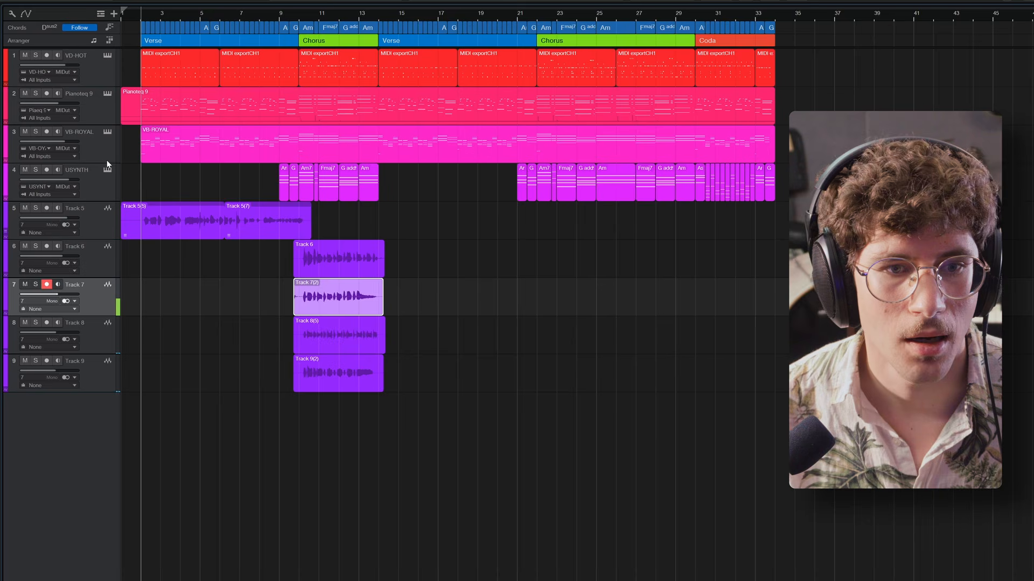
Open the VOXCRAFT effect on Track 5 and move its window clear of the arrangement
{"action": "left_click", "coordinate": [97, 225]}
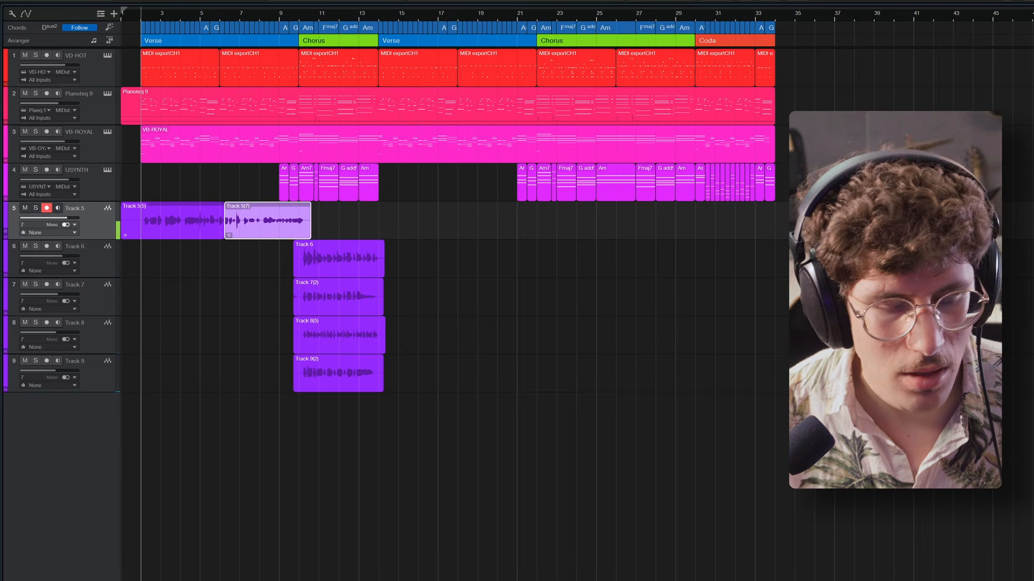
{"action": "key", "text": "F11"}
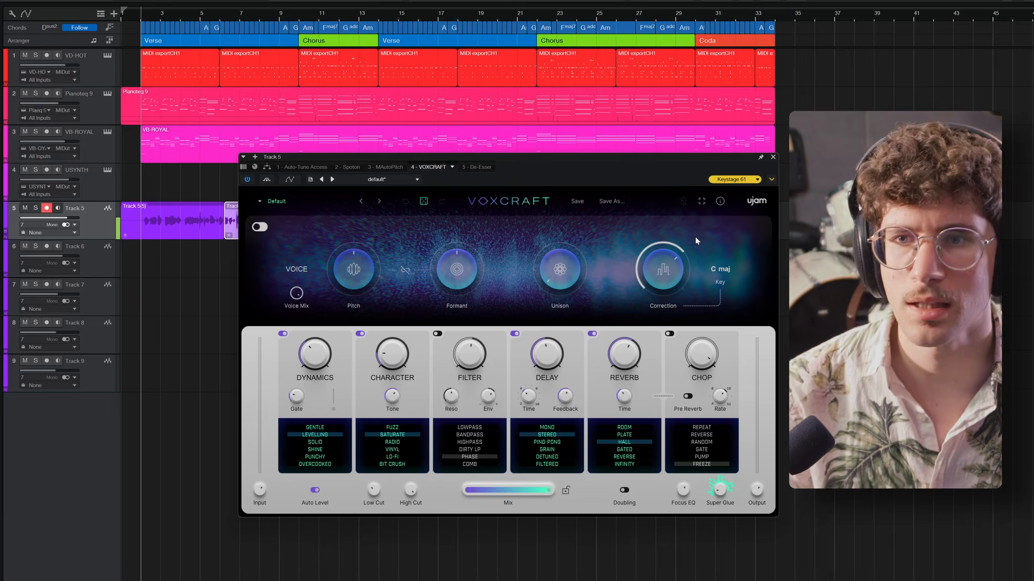
{"action": "left_click_drag", "start_coordinate": [565, 161], "coordinate": [810, 106]}
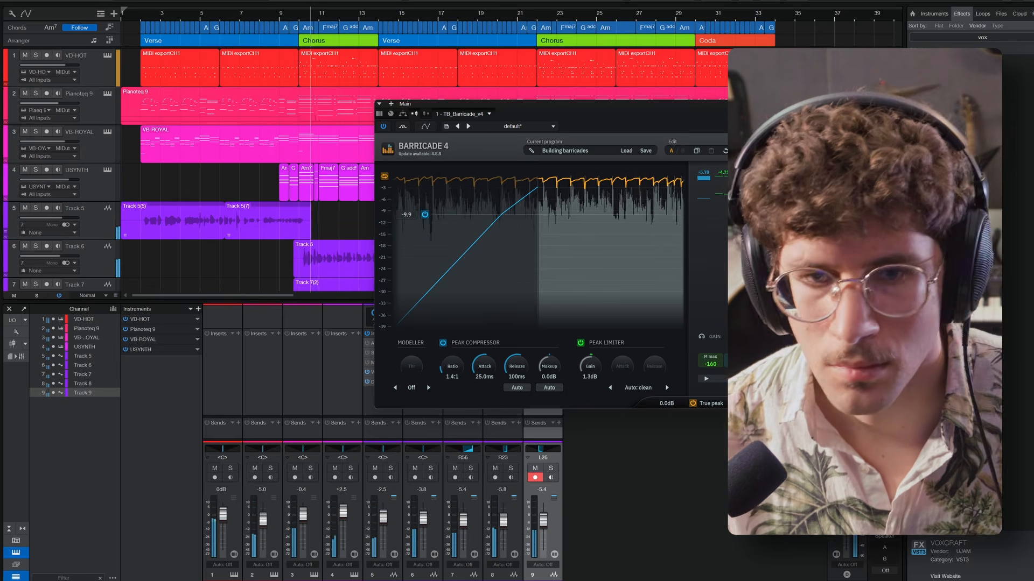
Close the Main bus's Barricade 4 window, select Tracks 6 to 9 and lower their volumes together by about 2 dB
{"action": "left_click", "coordinate": [821, 104]}
{"action": "scroll", "coordinate": [540, 231], "scroll_direction": "down", "scroll_amount": 3}
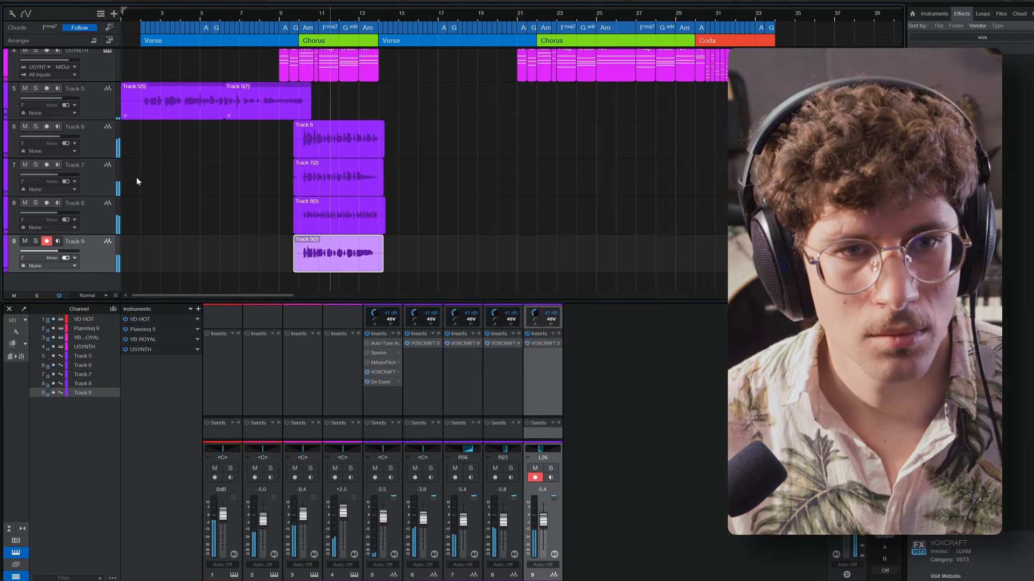
{"action": "left_click", "coordinate": [95, 143]}
{"action": "key", "text": "Caps_Lock"}
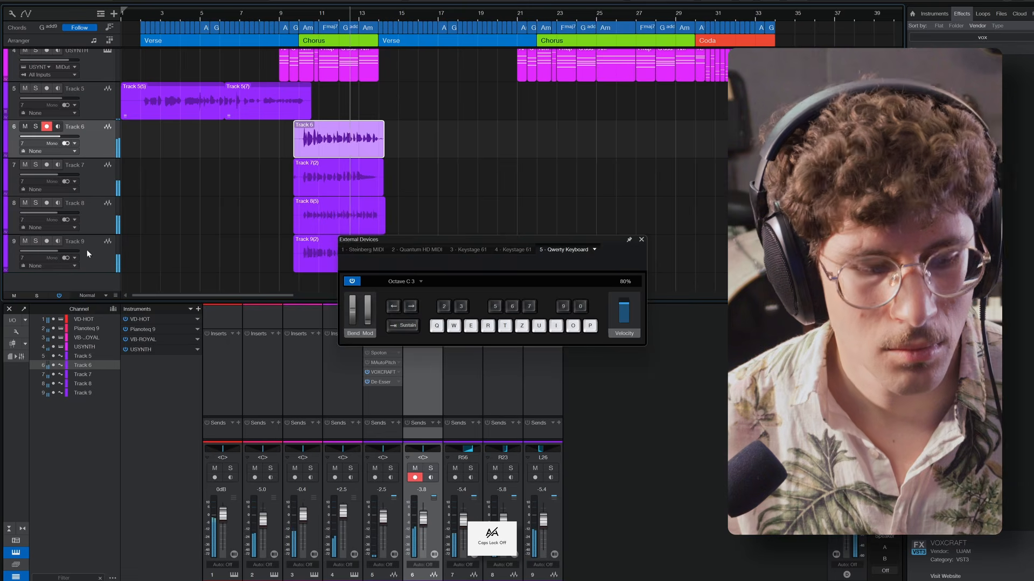
{"action": "left_click", "coordinate": [89, 248], "text": "shift"}
{"action": "left_click_drag", "start_coordinate": [57, 251], "coordinate": [53, 250]}
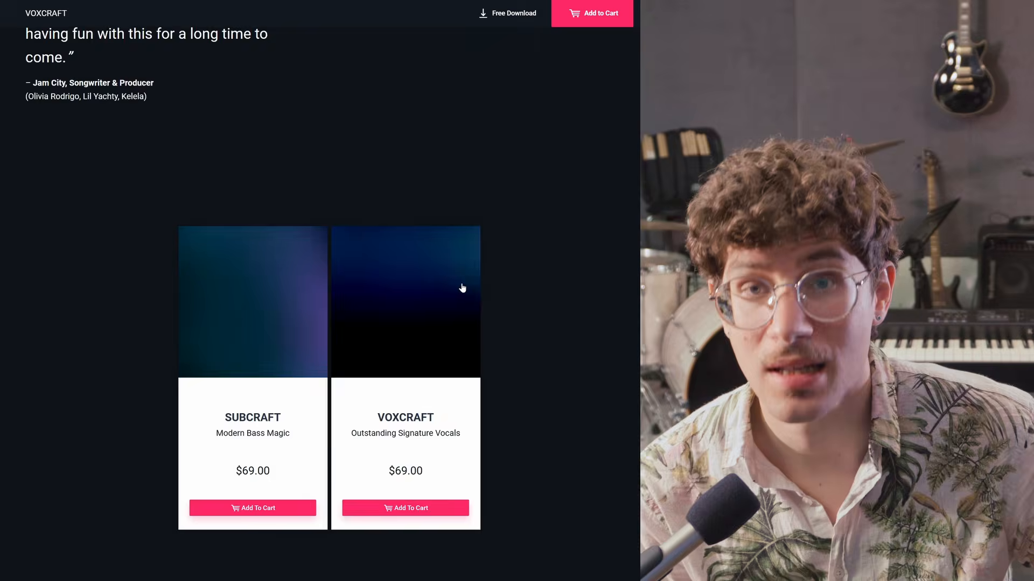
Switch to the web browser and look through UJAM's VOXCRAFT product page, including its price and feature introduction
{"action": "scroll", "coordinate": [463, 288], "scroll_direction": "down", "scroll_amount": 5}
{"action": "scroll", "coordinate": [572, 303], "scroll_direction": "up", "scroll_amount": 1}
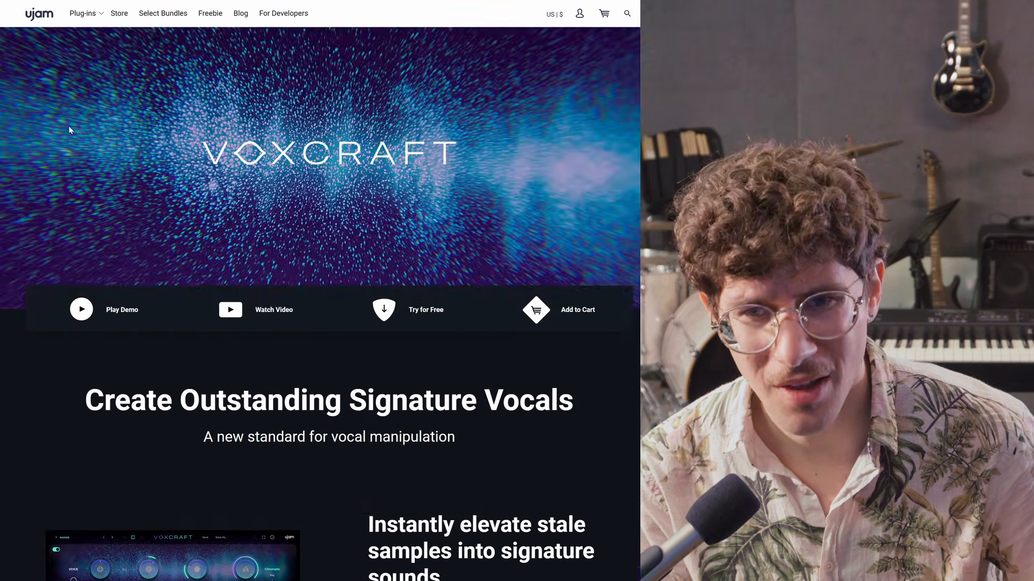
{"action": "scroll", "coordinate": [68, 125], "scroll_direction": "down", "scroll_amount": 5}
{"action": "scroll", "coordinate": [69, 125], "scroll_direction": "up", "scroll_amount": 1}
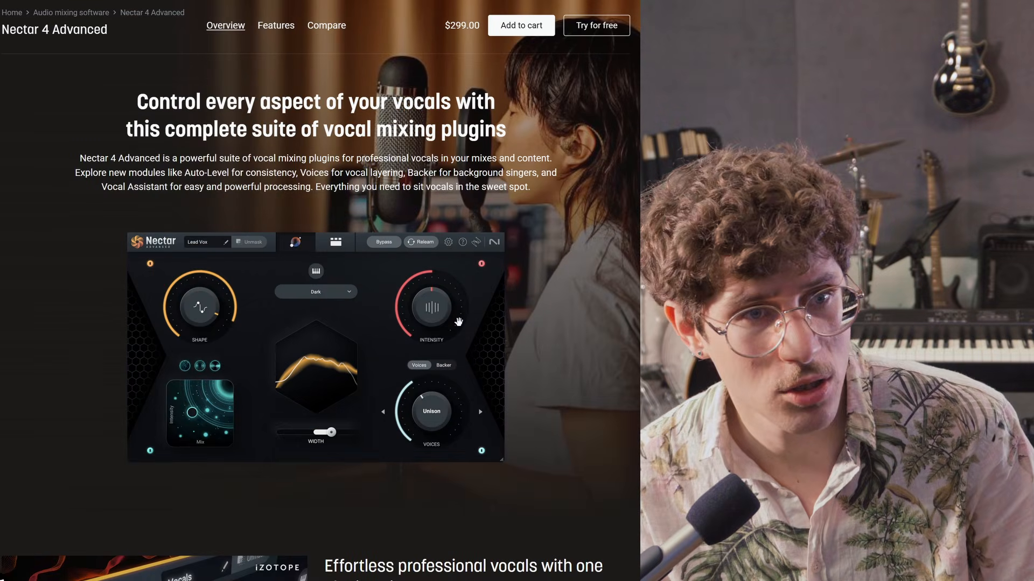
Read through the Nectar 4 Advanced product page's overview and new modules, and return to the VOXCRAFT page for comparison
{"action": "scroll", "coordinate": [453, 317], "scroll_direction": "down", "scroll_amount": 1}
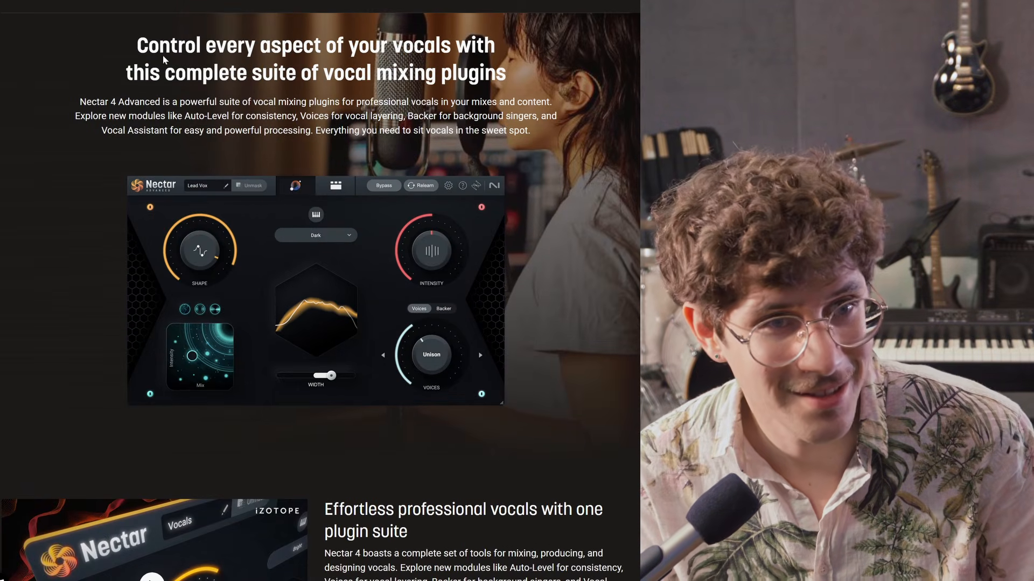
{"action": "scroll", "coordinate": [322, 264], "scroll_direction": "down", "scroll_amount": 15}
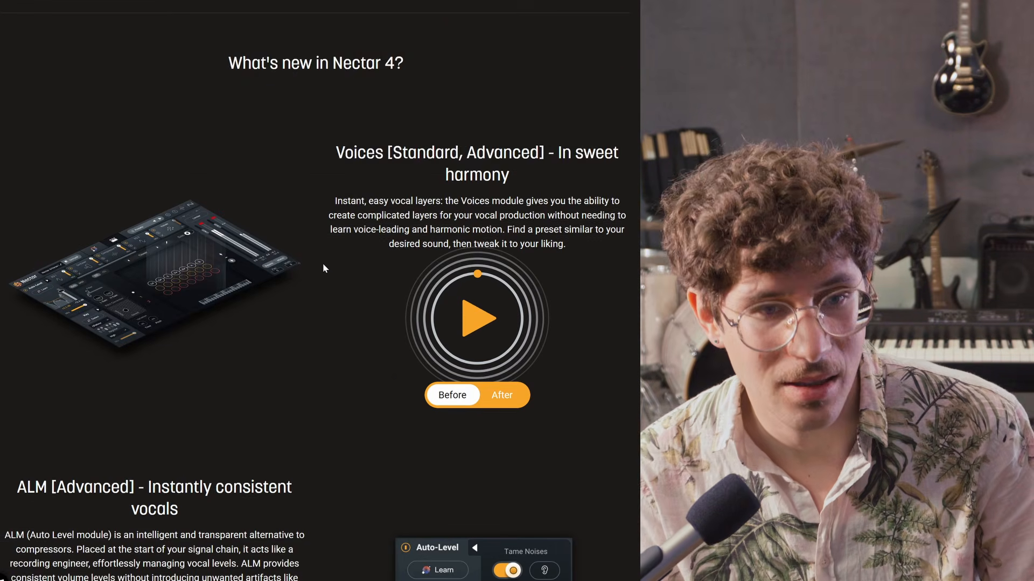
{"action": "scroll", "coordinate": [300, 257], "scroll_direction": "down", "scroll_amount": 13}
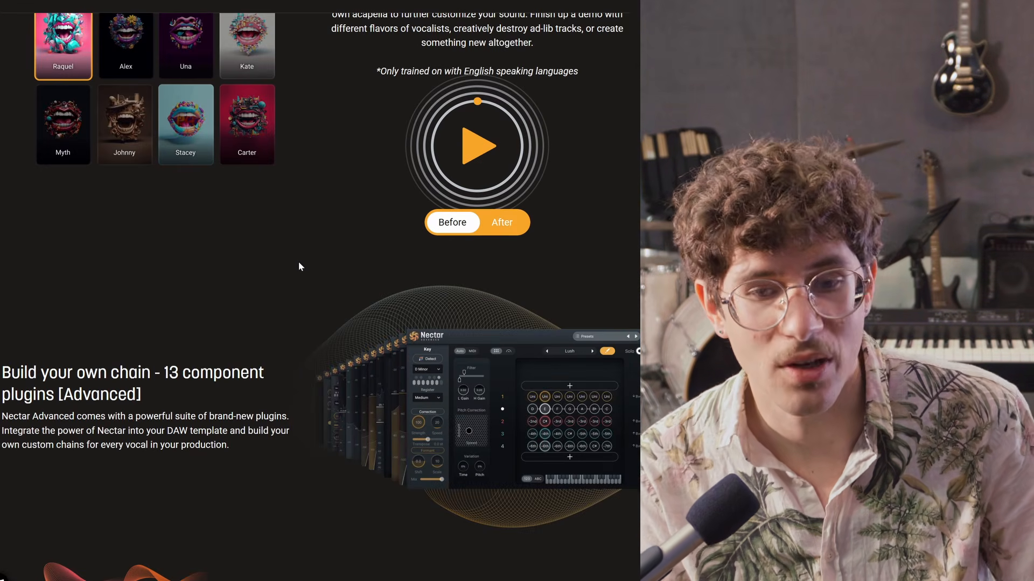
{"action": "scroll", "coordinate": [296, 260], "scroll_direction": "up", "scroll_amount": 16}
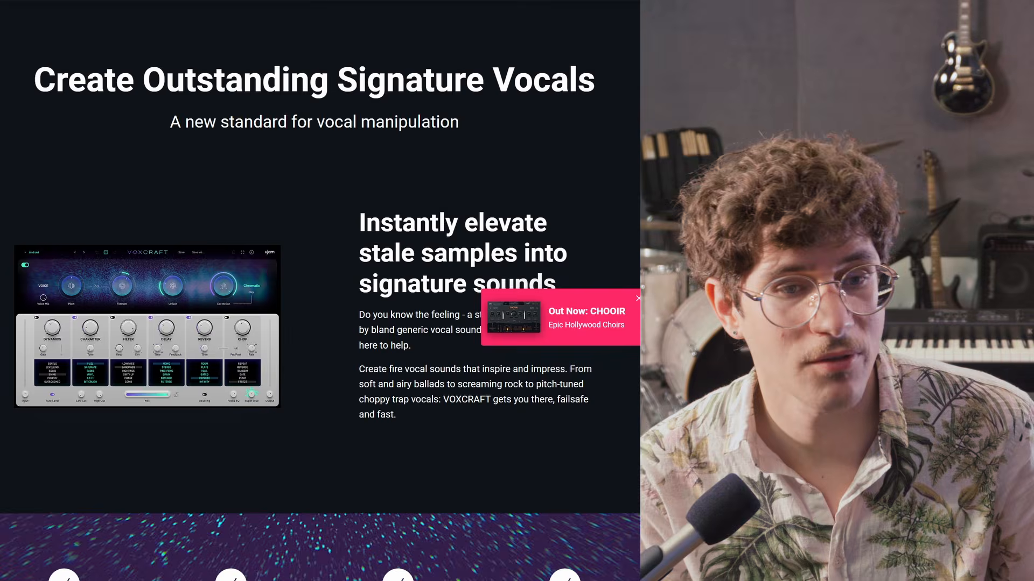
{"action": "scroll", "coordinate": [248, 289], "scroll_direction": "up", "scroll_amount": 5}
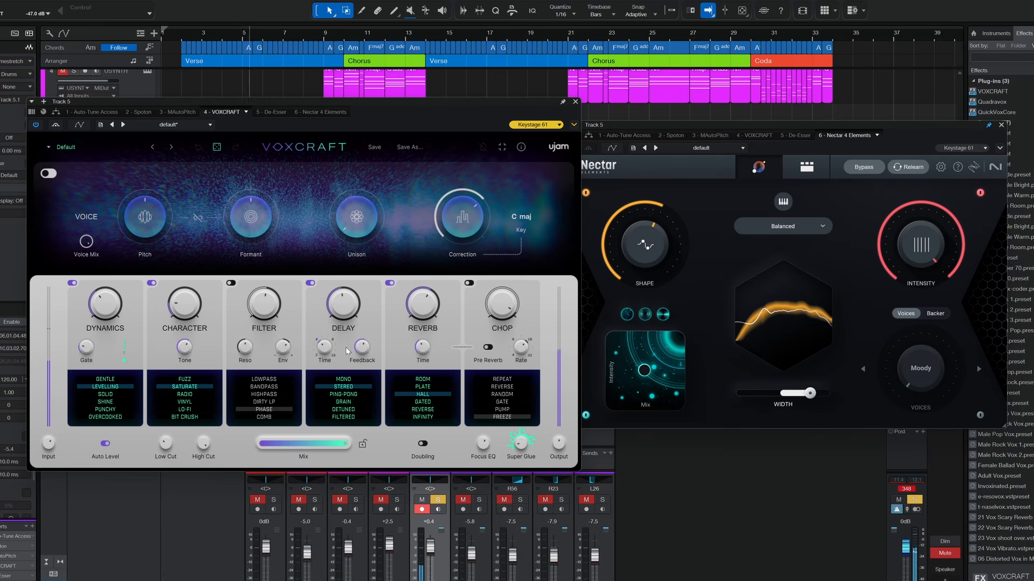
In Studio One, lower the Mix and slightly raise the Intensity on the Nectar 4 Elements effect pad of Track 5
{"action": "left_click", "coordinate": [603, 194]}
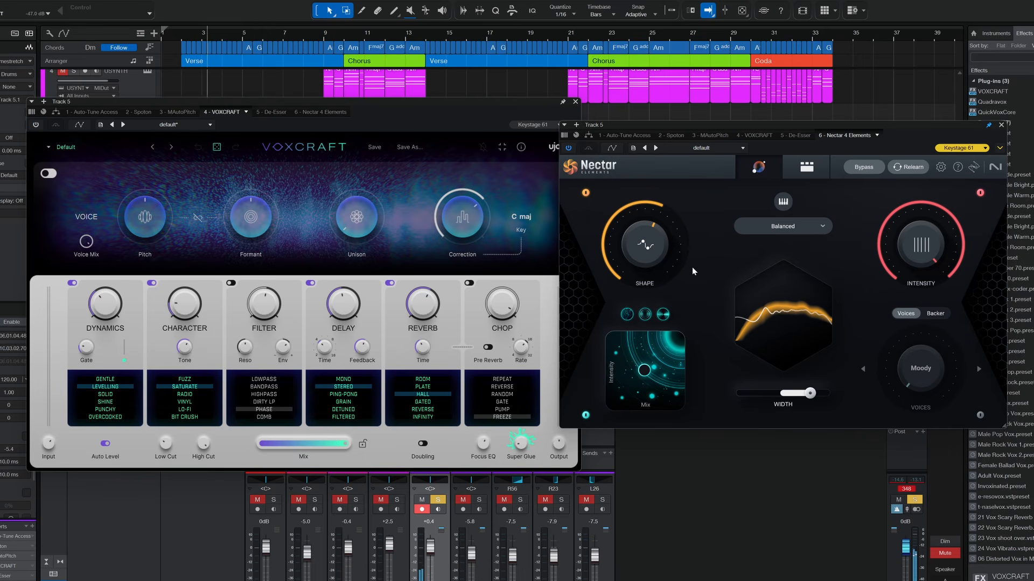
{"action": "left_click_drag", "start_coordinate": [646, 370], "coordinate": [621, 359]}
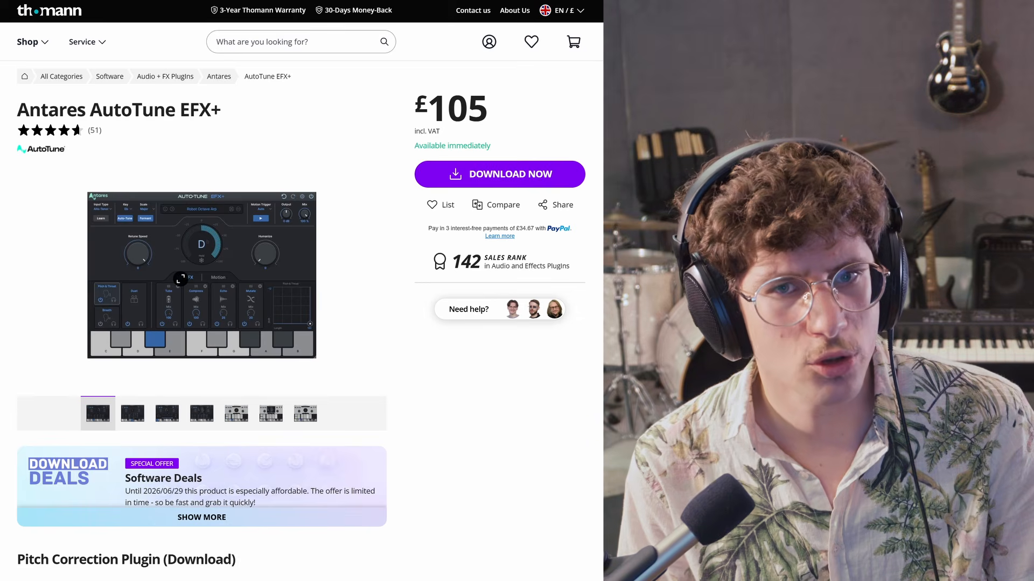
Enlarge the Antares AutoTune EFX+ page on the Thomann website in the browser and highlight the plugin's price
{"action": "key", "text": "ctrl+plus"}
{"action": "key", "text": "ctrl+plus"}
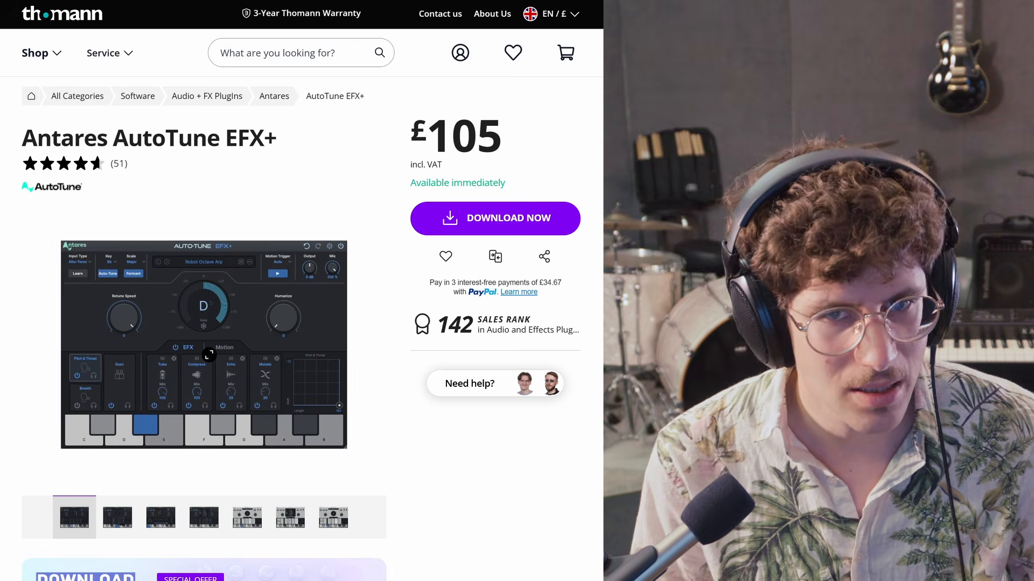
{"action": "left_click_drag", "start_coordinate": [502, 135], "coordinate": [443, 132]}
{"action": "double_click", "coordinate": [493, 138]}
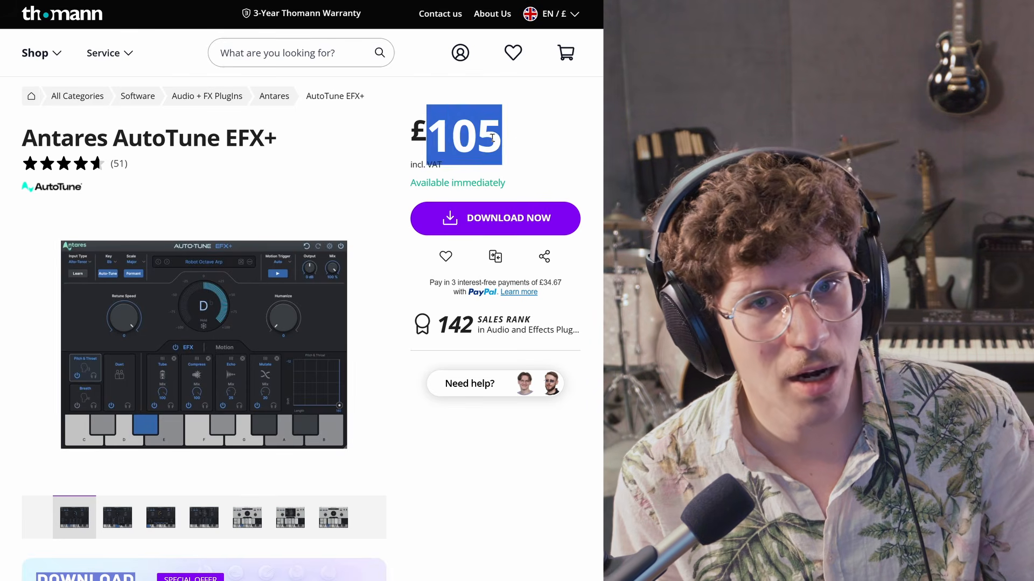
{"action": "left_click", "coordinate": [526, 144]}
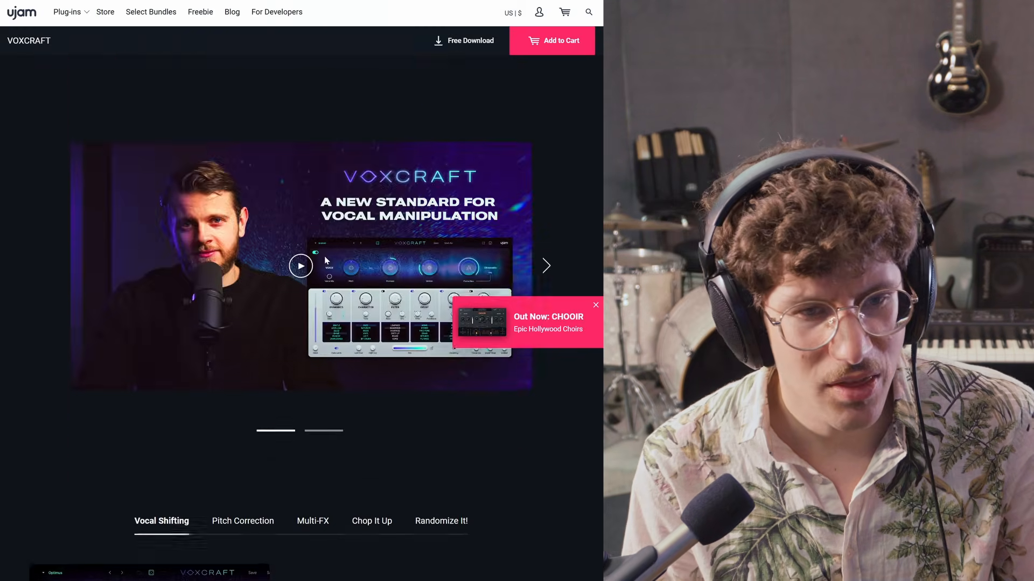
Examine the VOXCRAFT product page on the UJAM website, from the banner and introduction to the audio demos and video
{"action": "scroll", "coordinate": [324, 256], "scroll_direction": "down", "scroll_amount": 5}
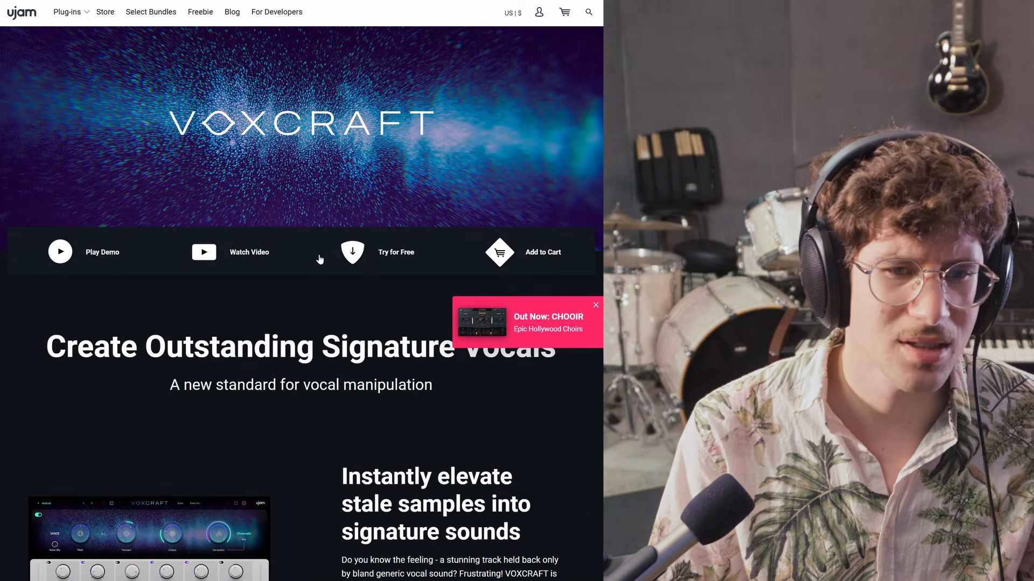
{"action": "scroll", "coordinate": [319, 257], "scroll_direction": "down", "scroll_amount": 7}
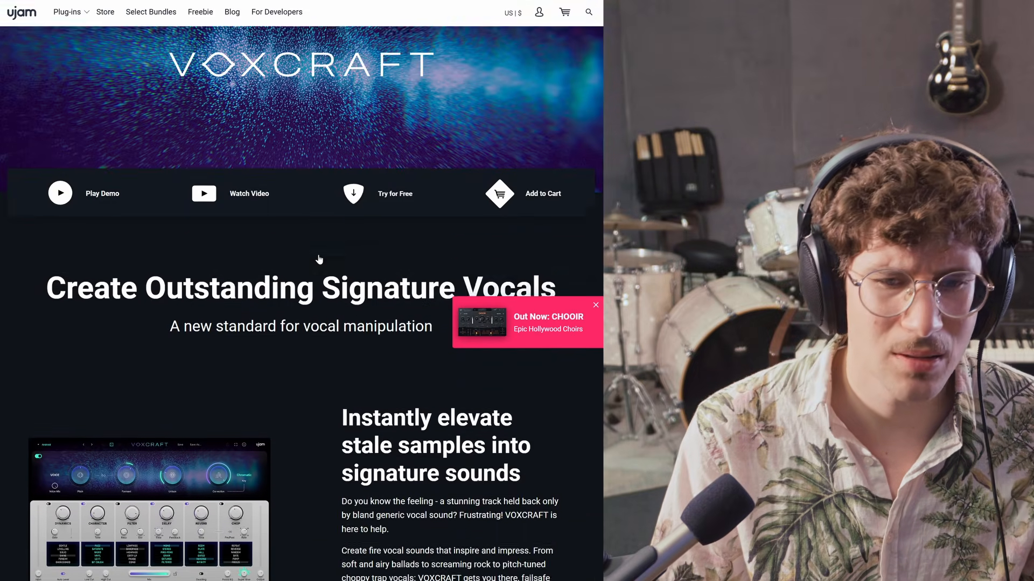
{"action": "scroll", "coordinate": [318, 257], "scroll_direction": "up", "scroll_amount": 3}
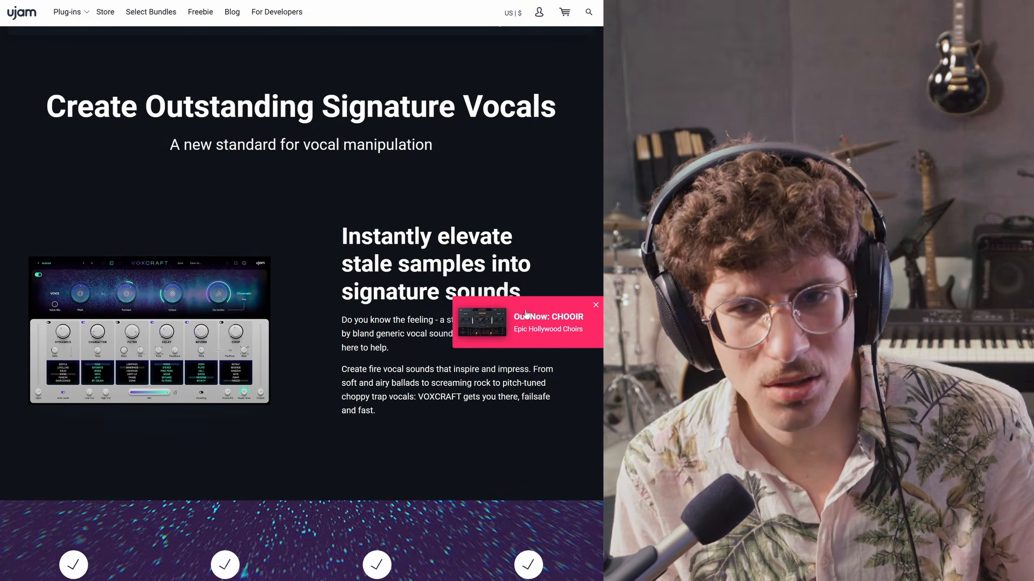
{"action": "scroll", "coordinate": [455, 347], "scroll_direction": "up", "scroll_amount": 3}
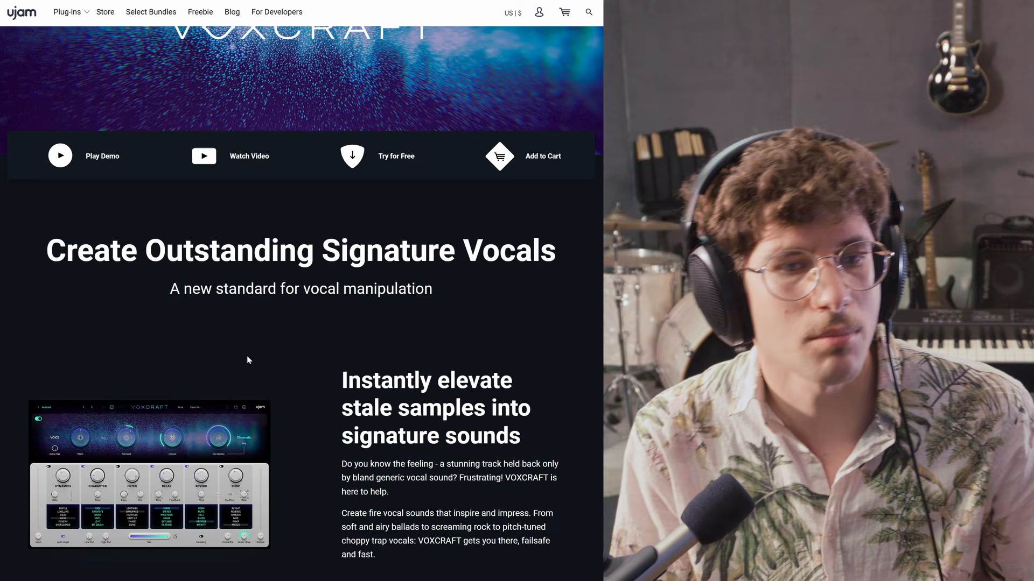
{"action": "scroll", "coordinate": [247, 357], "scroll_direction": "up", "scroll_amount": 2}
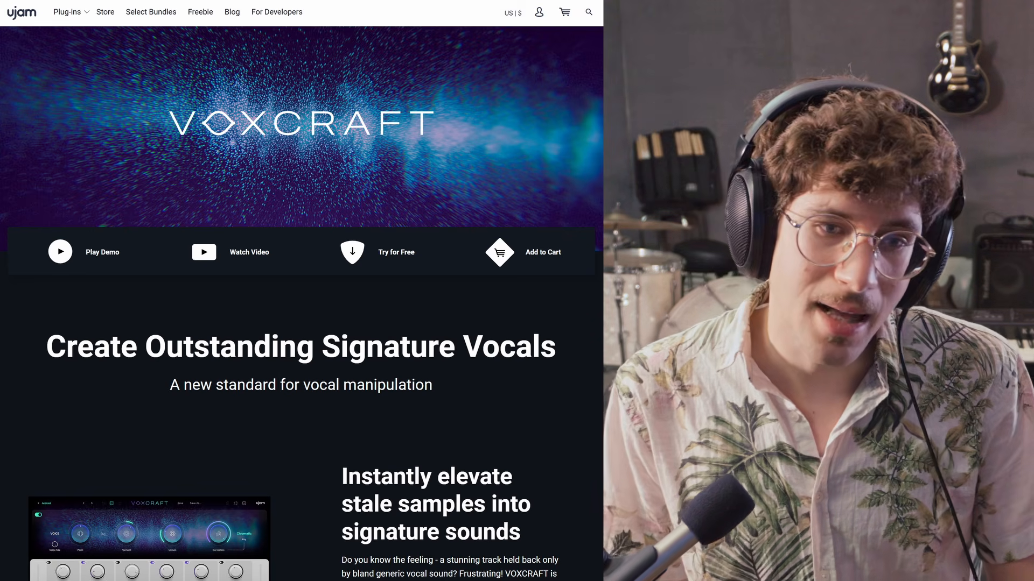
{"action": "scroll", "coordinate": [335, 550], "scroll_direction": "down", "scroll_amount": 5}
{"action": "scroll", "coordinate": [335, 551], "scroll_direction": "down", "scroll_amount": 14}
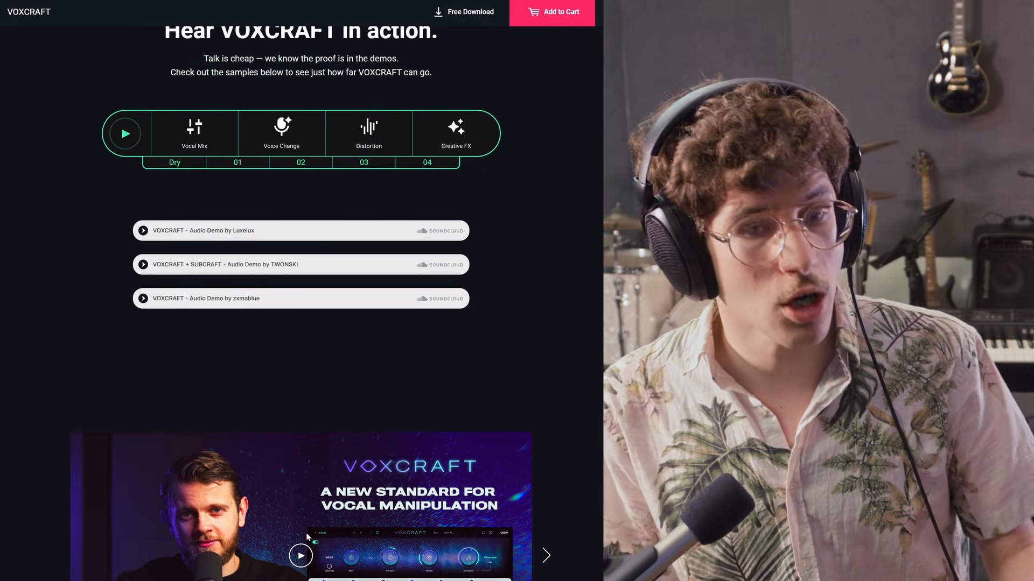
{"action": "scroll", "coordinate": [306, 533], "scroll_direction": "down", "scroll_amount": 1}
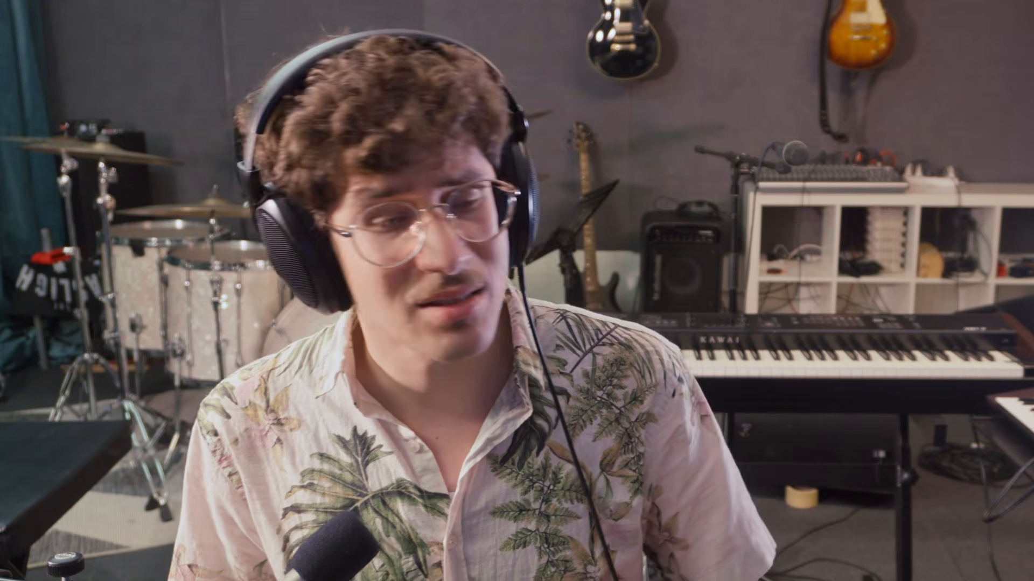